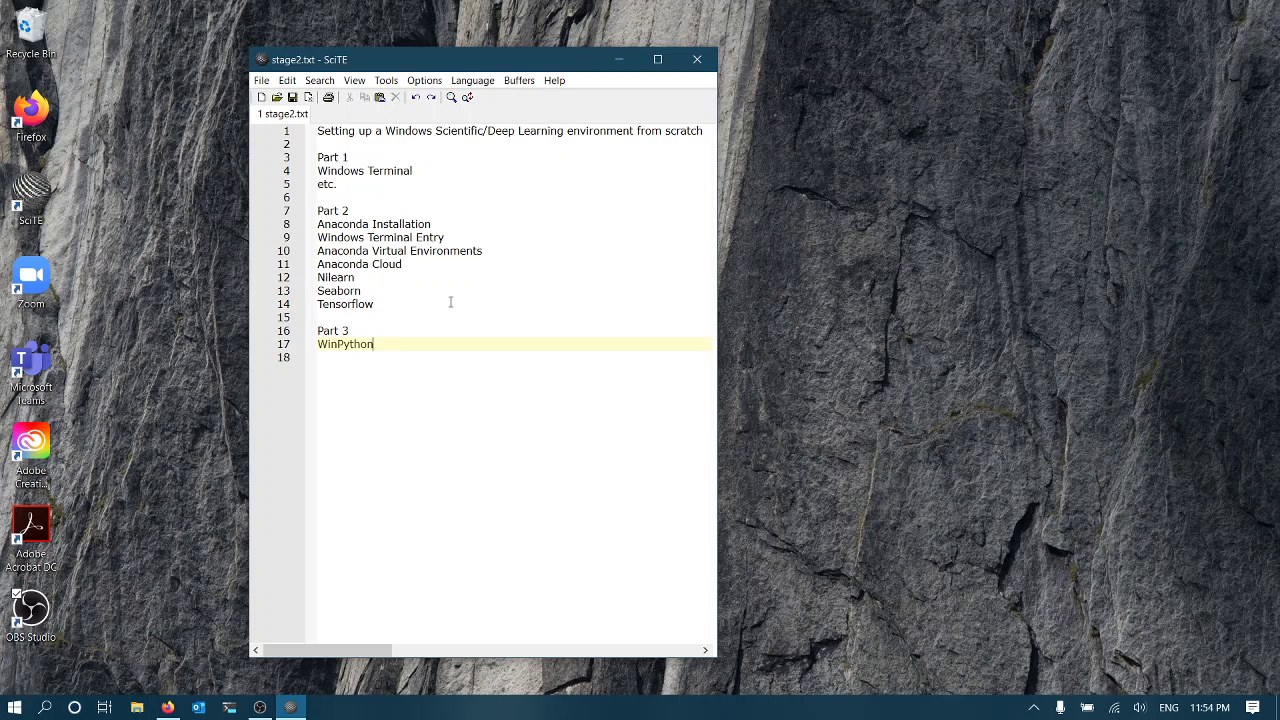
# Step through the Anaconda Cloud, Tensorflow and Part 3 outline items, then show the Anaconda page
pyautogui.click(427, 269)
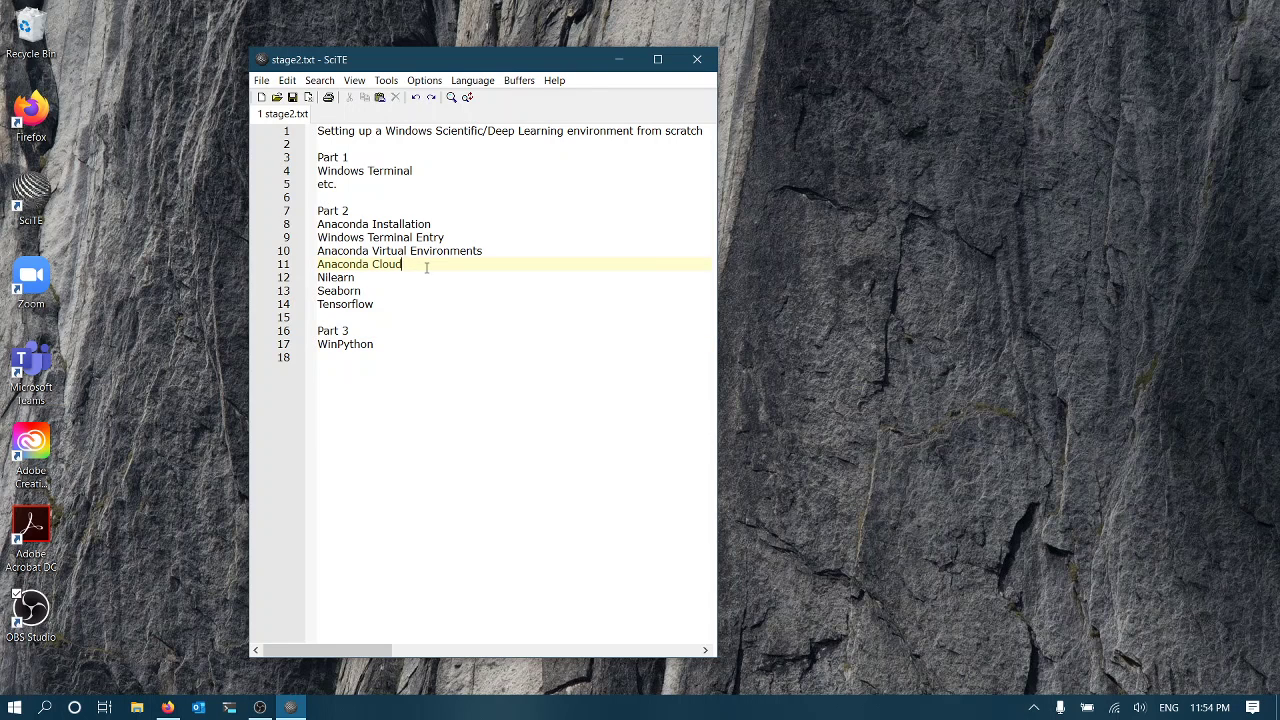
pyautogui.click(406, 303)
pyautogui.click(392, 330)
pyautogui.click(168, 707)
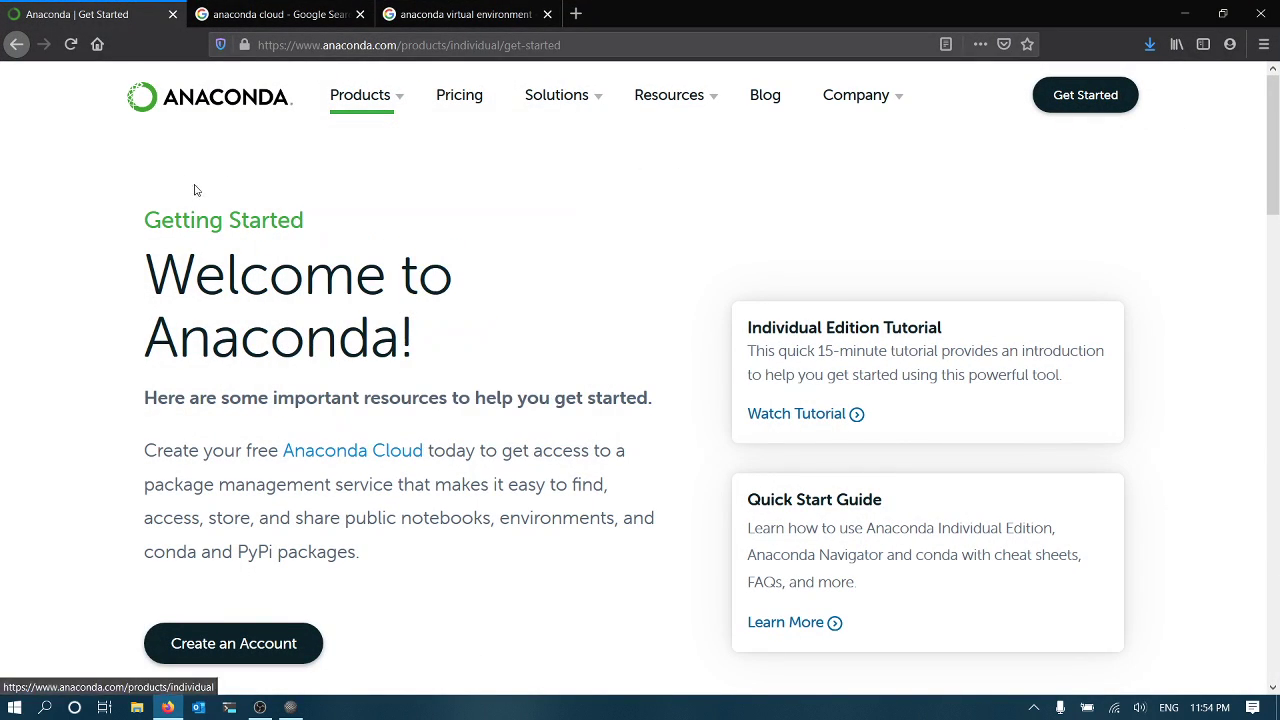
pyautogui.moveTo(360, 95)
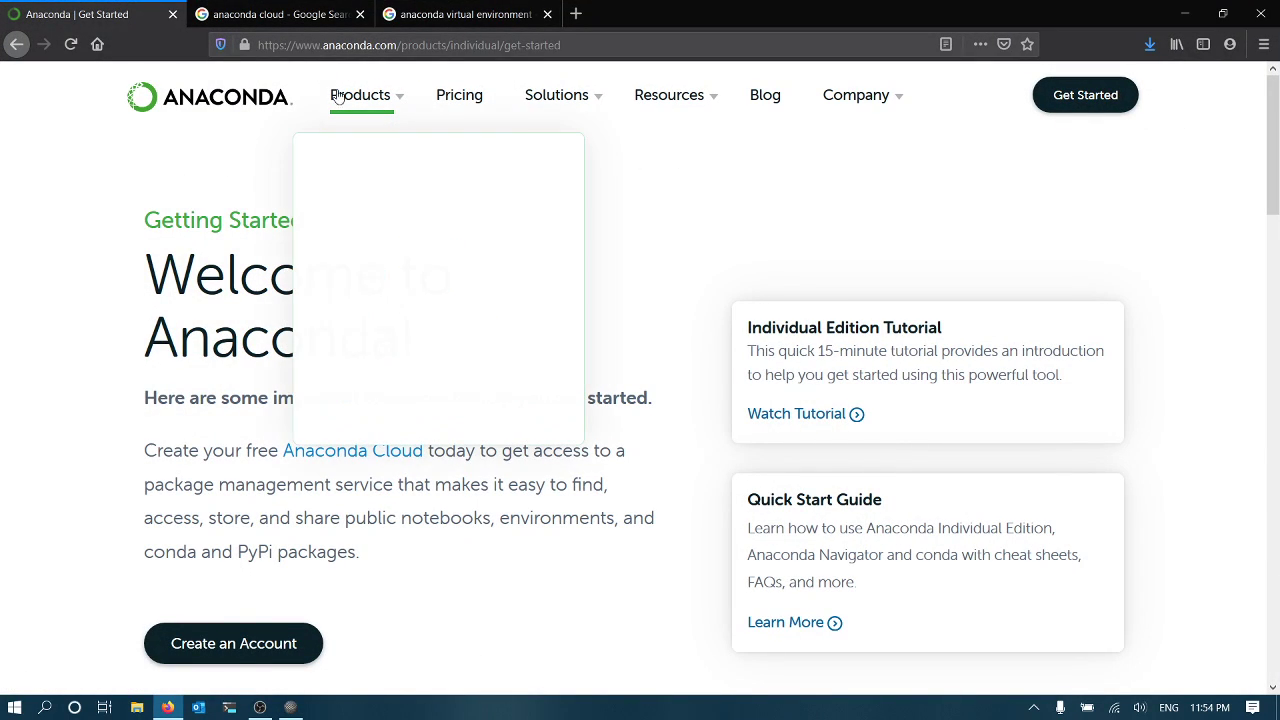
# View the Individual Edition installers, then check and close the full download history
pyautogui.click(390, 157)
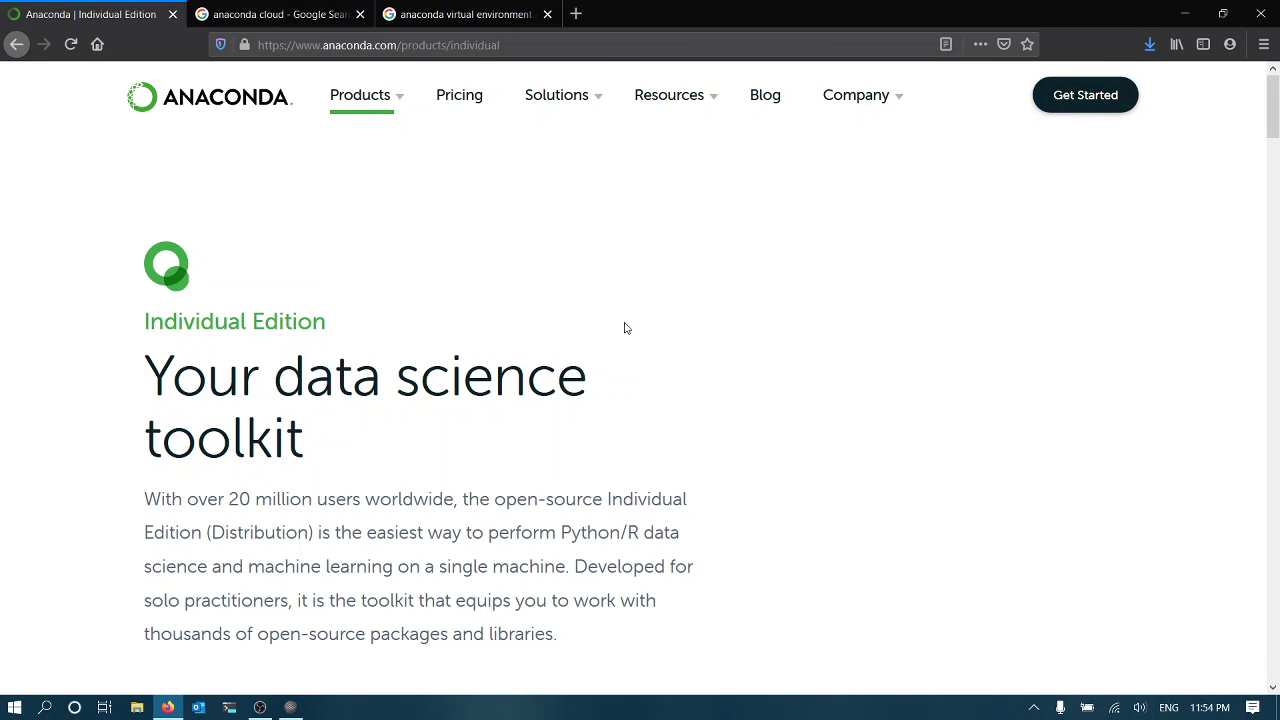
pyautogui.scroll(-3, 479, 307)
pyautogui.scroll(-2, 479, 330)
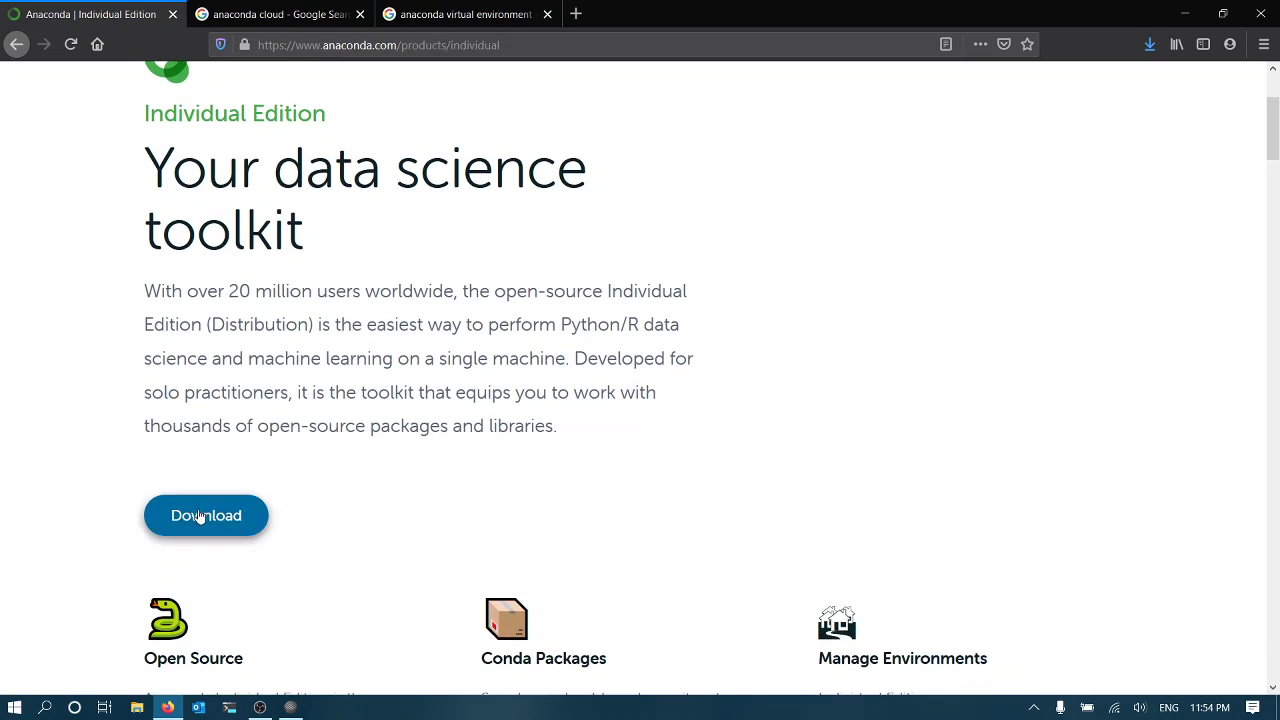
pyautogui.scroll(-3, 200, 515)
pyautogui.scroll(-5, 200, 515)
pyautogui.scroll(-5, 200, 515)
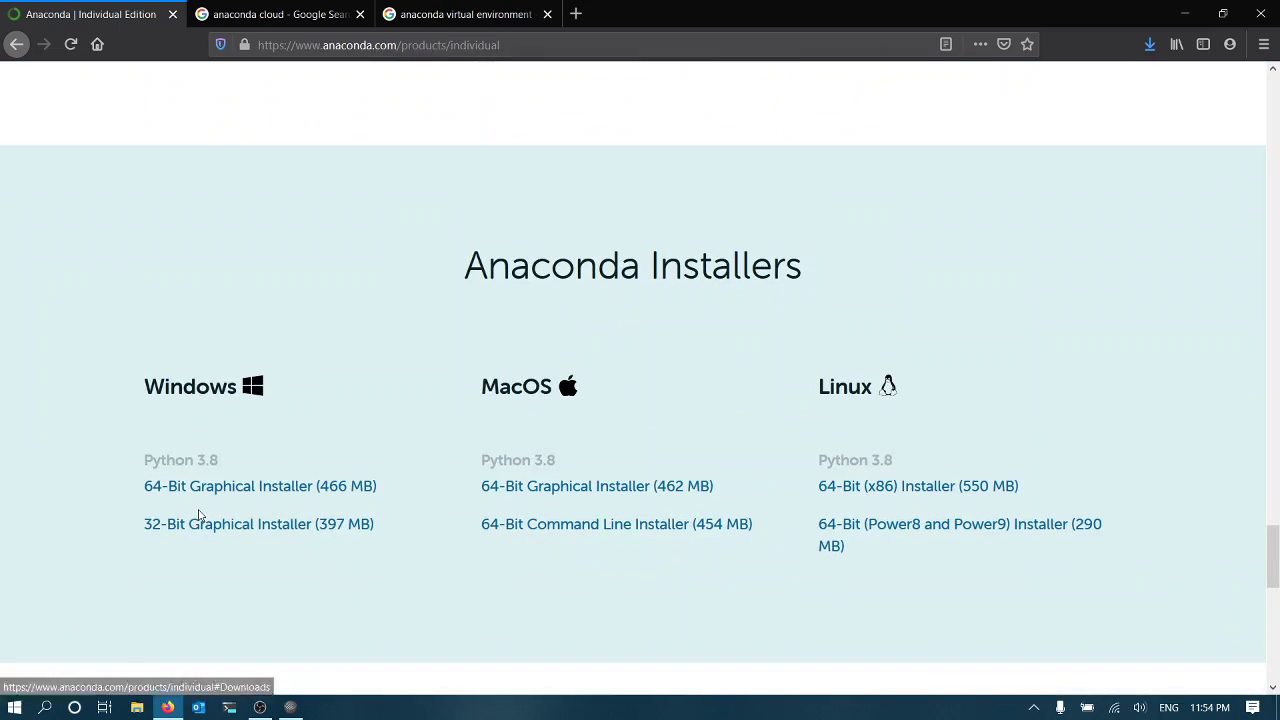
pyautogui.click(260, 486)
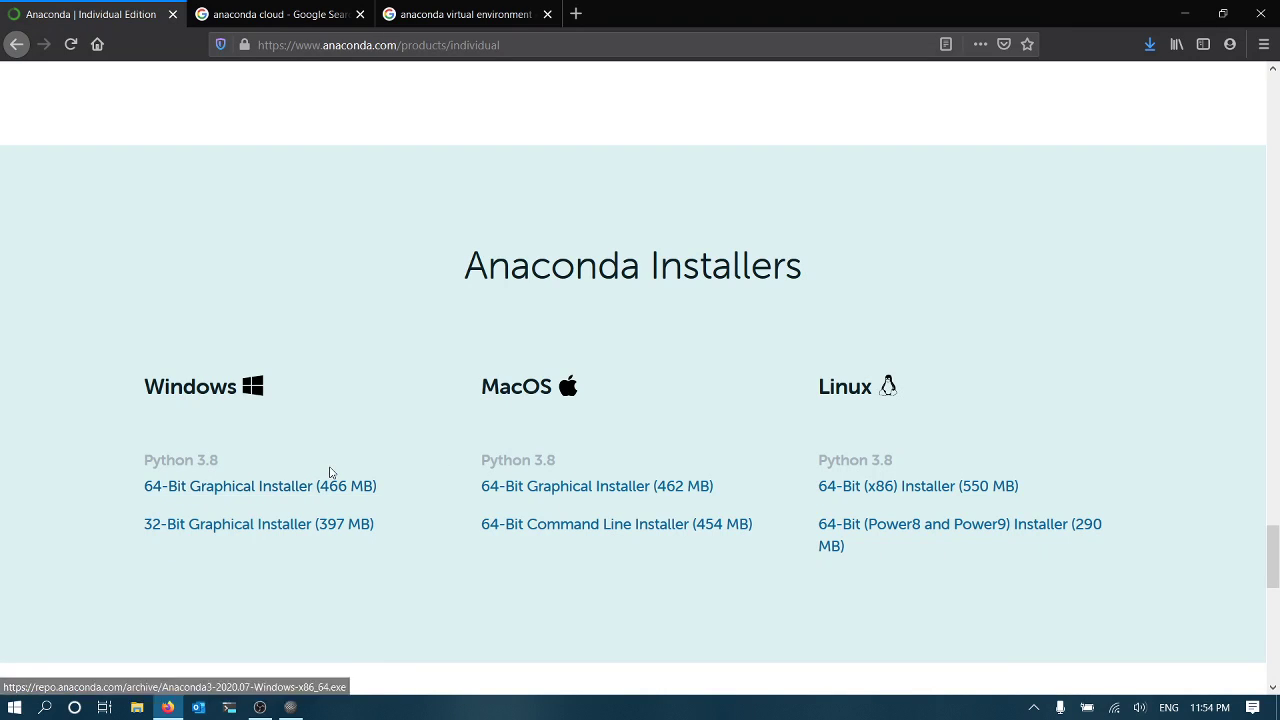
pyautogui.click(1150, 44)
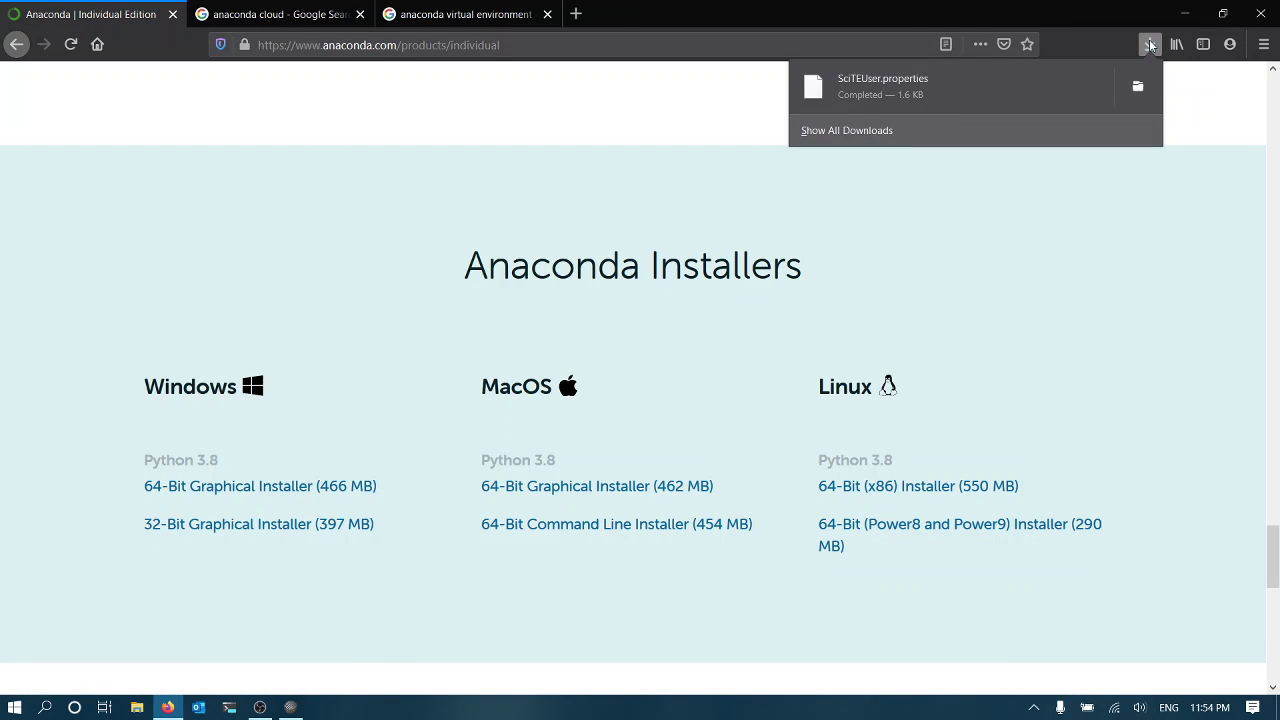
pyautogui.click(985, 128)
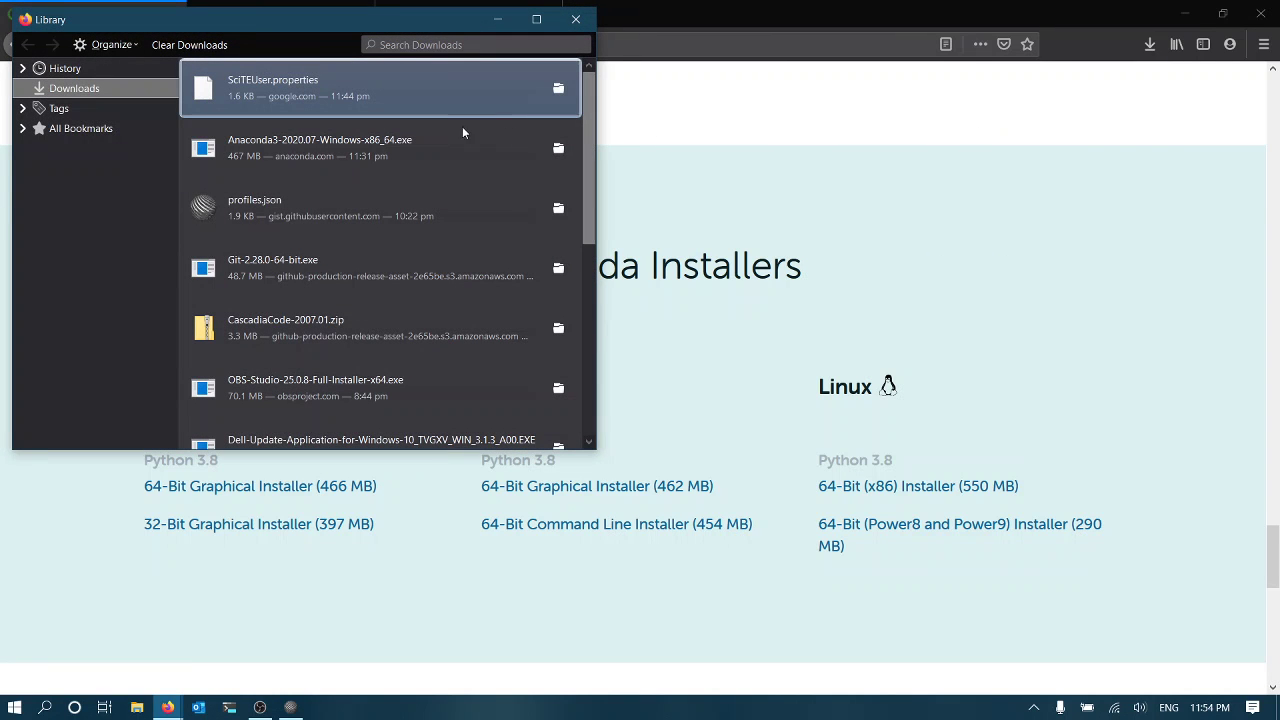
pyautogui.click(576, 19)
pyautogui.scroll(5, 594, 232)
pyautogui.scroll(5, 594, 232)
pyautogui.scroll(5, 594, 232)
pyautogui.scroll(10, 594, 237)
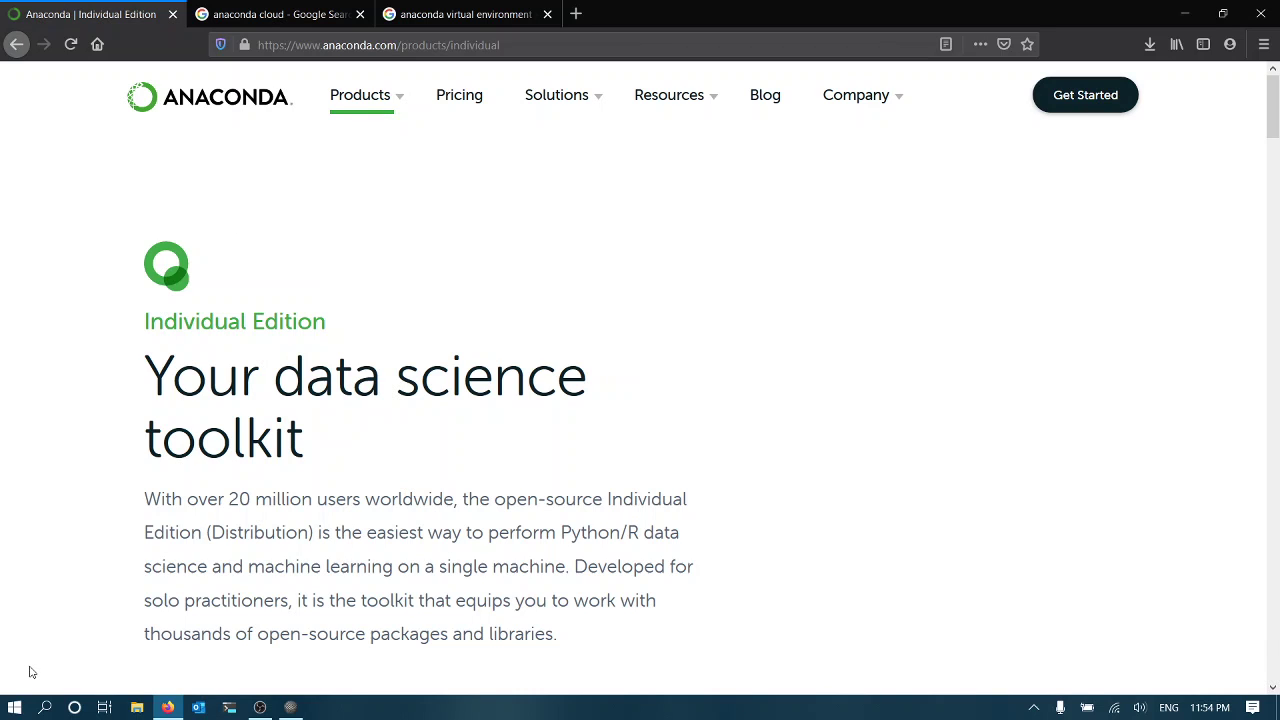
# Open the Anaconda Powershell Prompt shortcut's file location from the Start menu
pyautogui.click(14, 707)
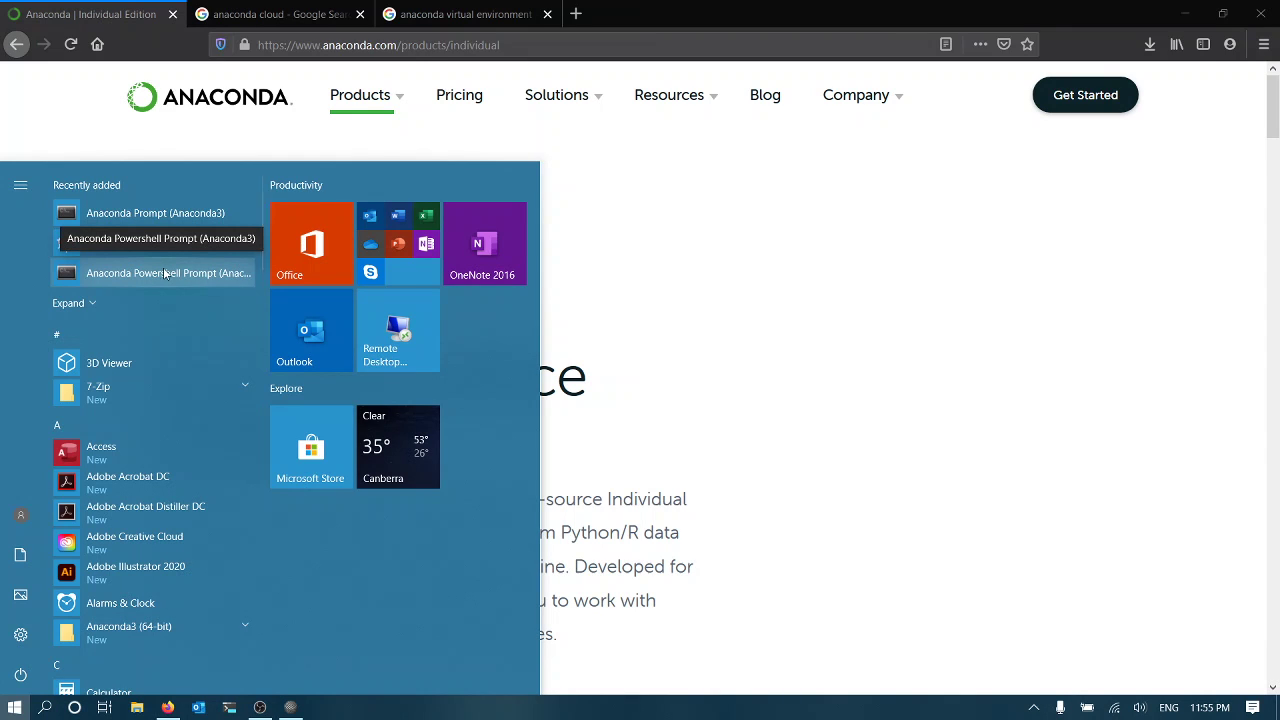
pyautogui.rightClick(175, 274)
pyautogui.moveTo(219, 313)
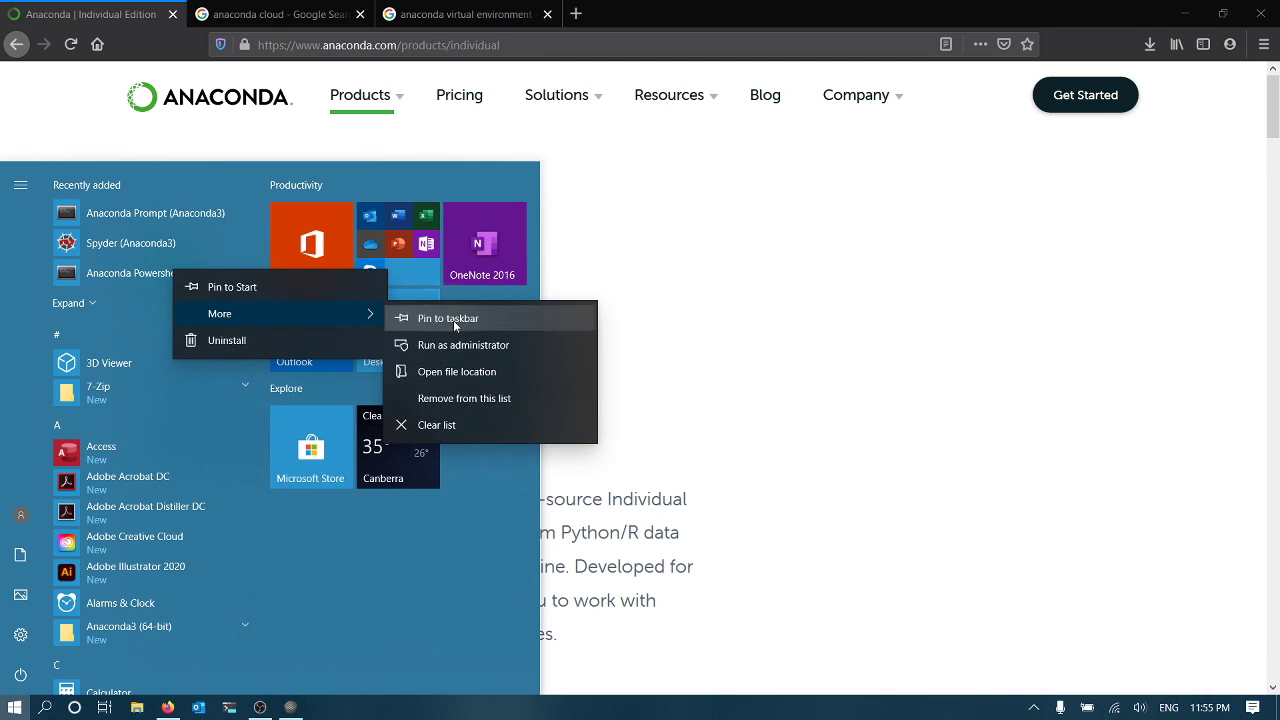
pyautogui.click(461, 372)
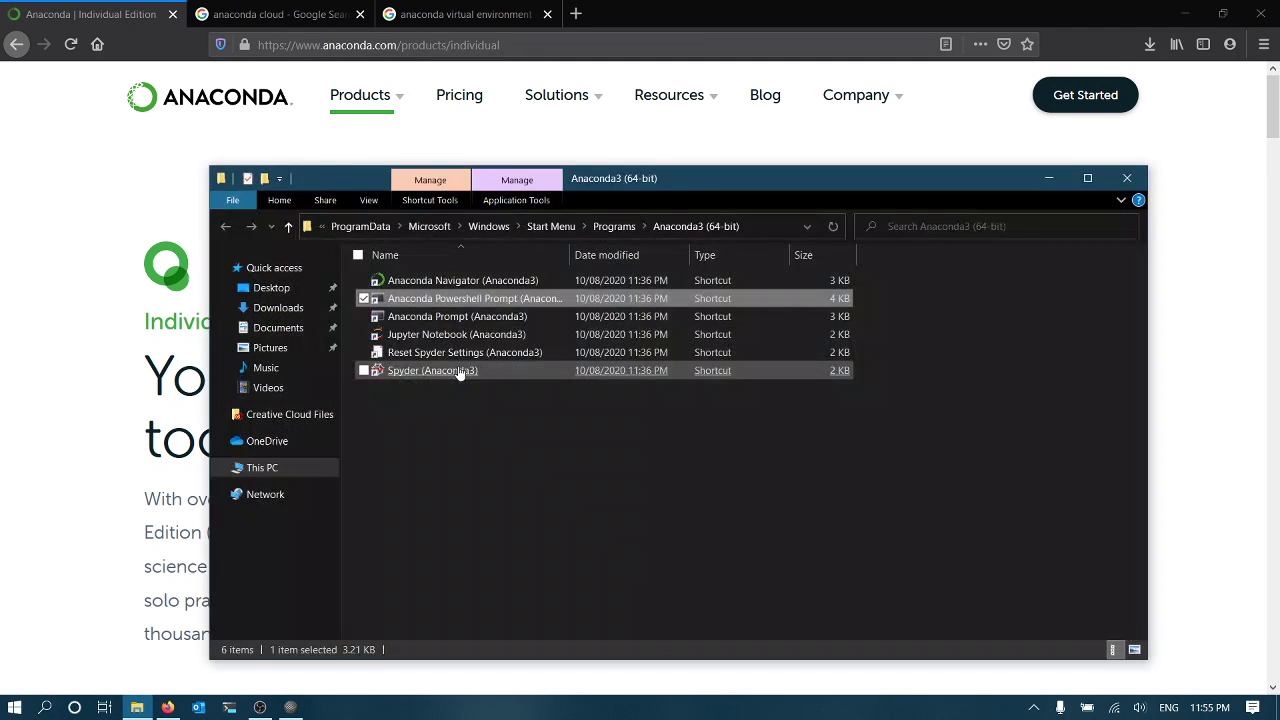
# Open the shortcut's Properties and select its entire Target launch command
pyautogui.rightClick(495, 302)
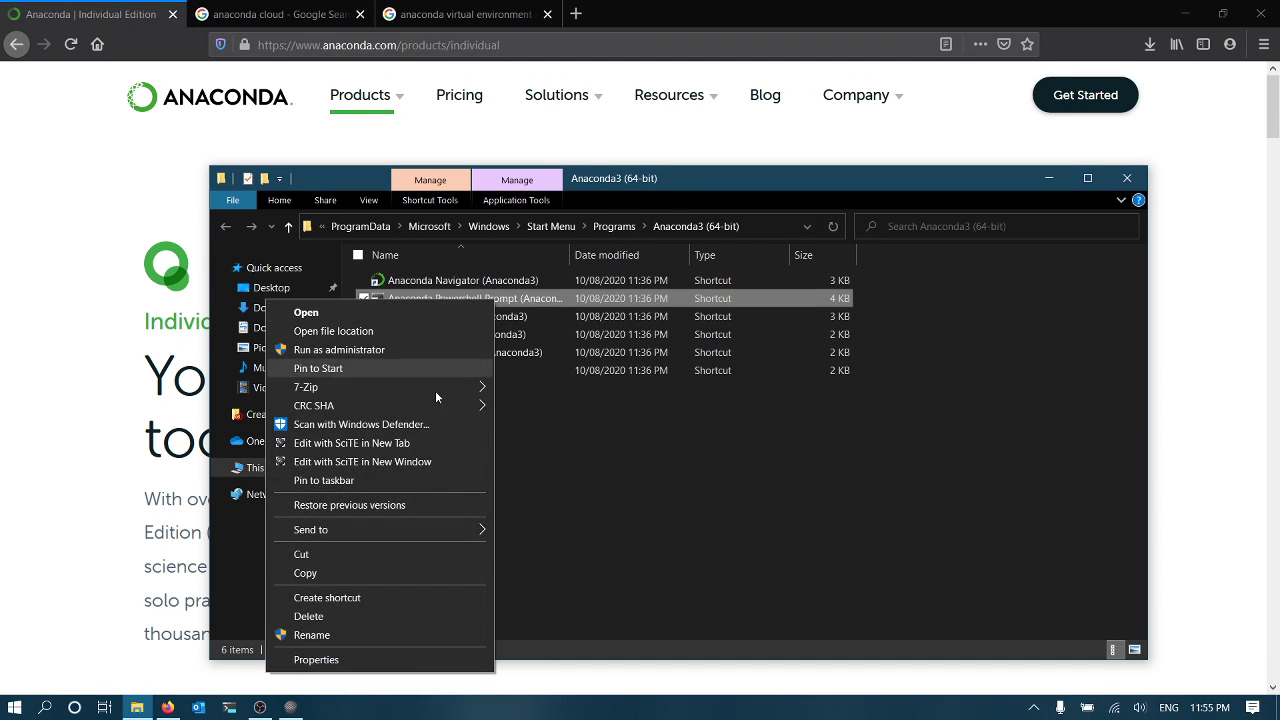
pyautogui.click(394, 658)
pyautogui.click(640, 417)
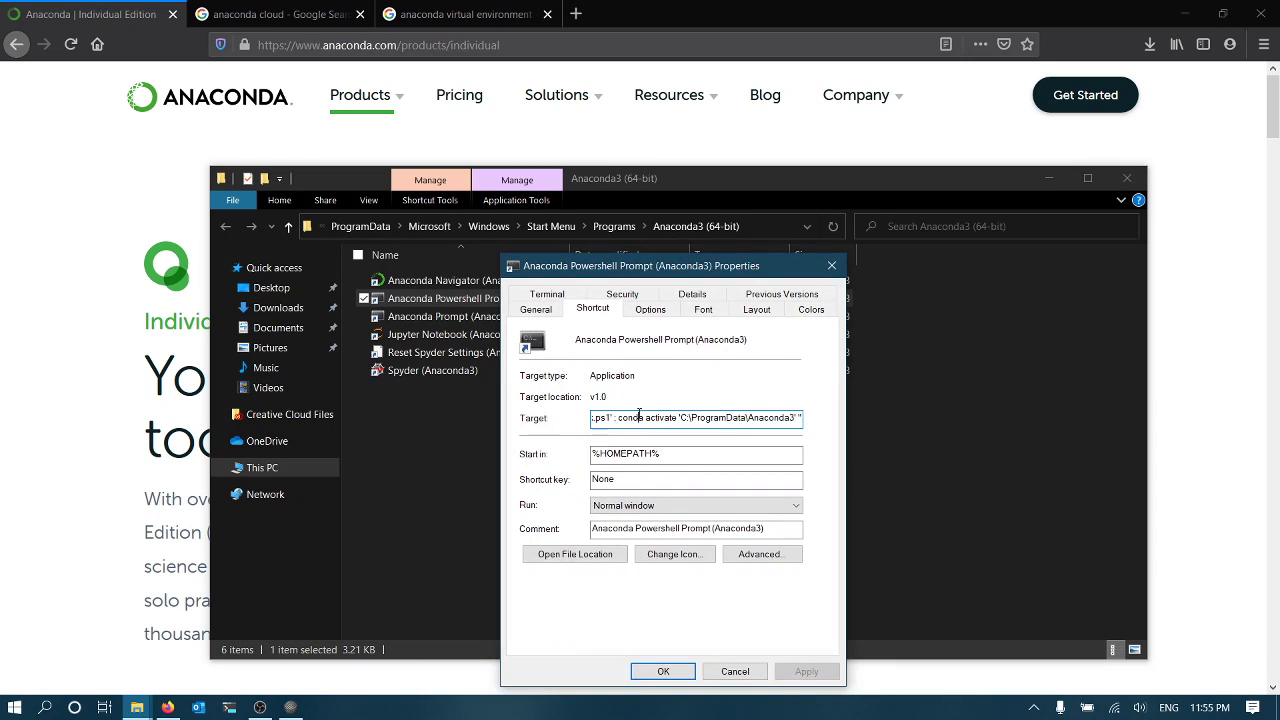
pyautogui.press('Home')
pyautogui.press('Left')
pyautogui.press('Left')
pyautogui.press('Left')
pyautogui.press('Left')
pyautogui.press('Left')
pyautogui.press('Left')
pyautogui.press('Left')
pyautogui.press('Left')
pyautogui.press('Left')
pyautogui.press('Left')
pyautogui.press('Left')
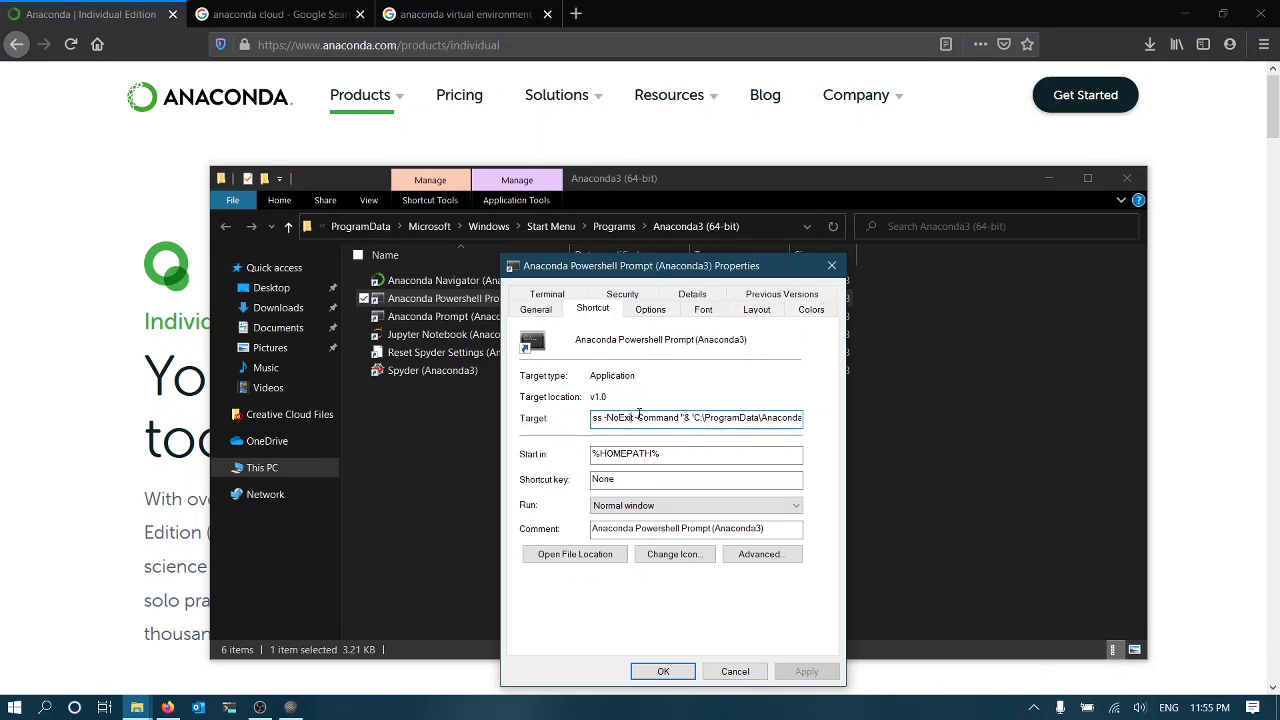
pyautogui.hotkey('ctrl', 'a')
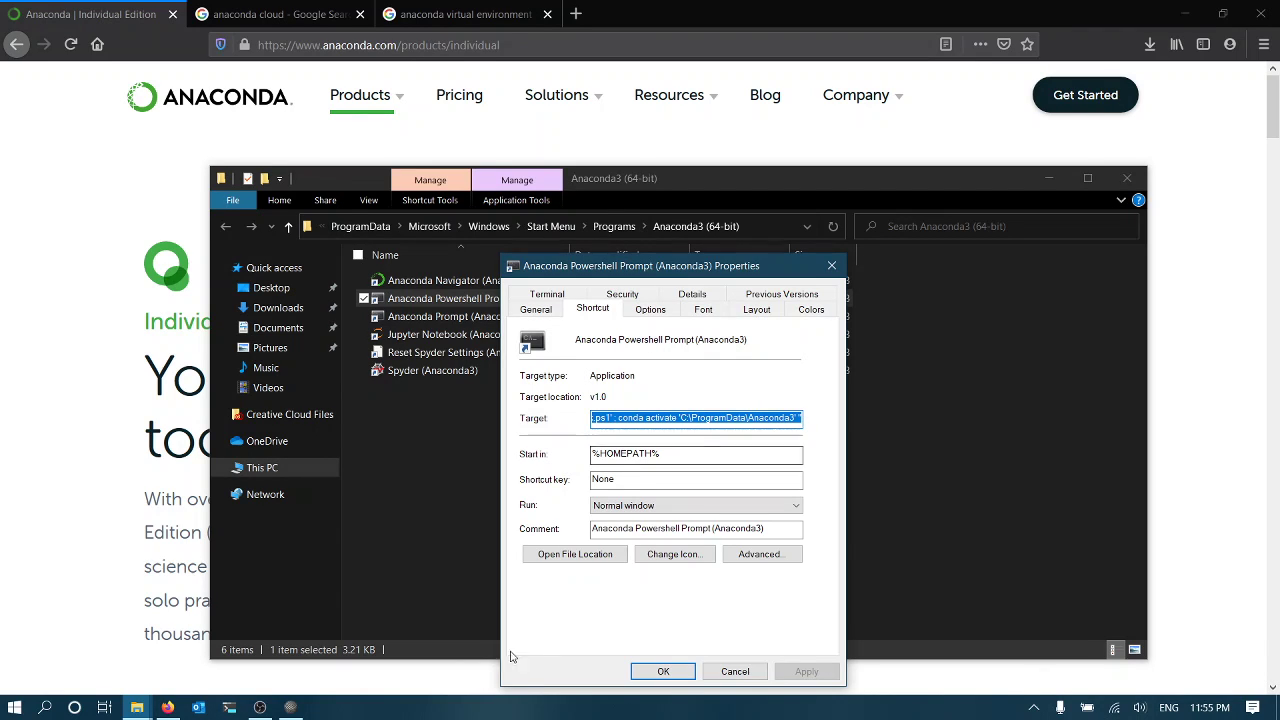
# Paste the copied launch command into a new SciTE document
pyautogui.click(290, 707)
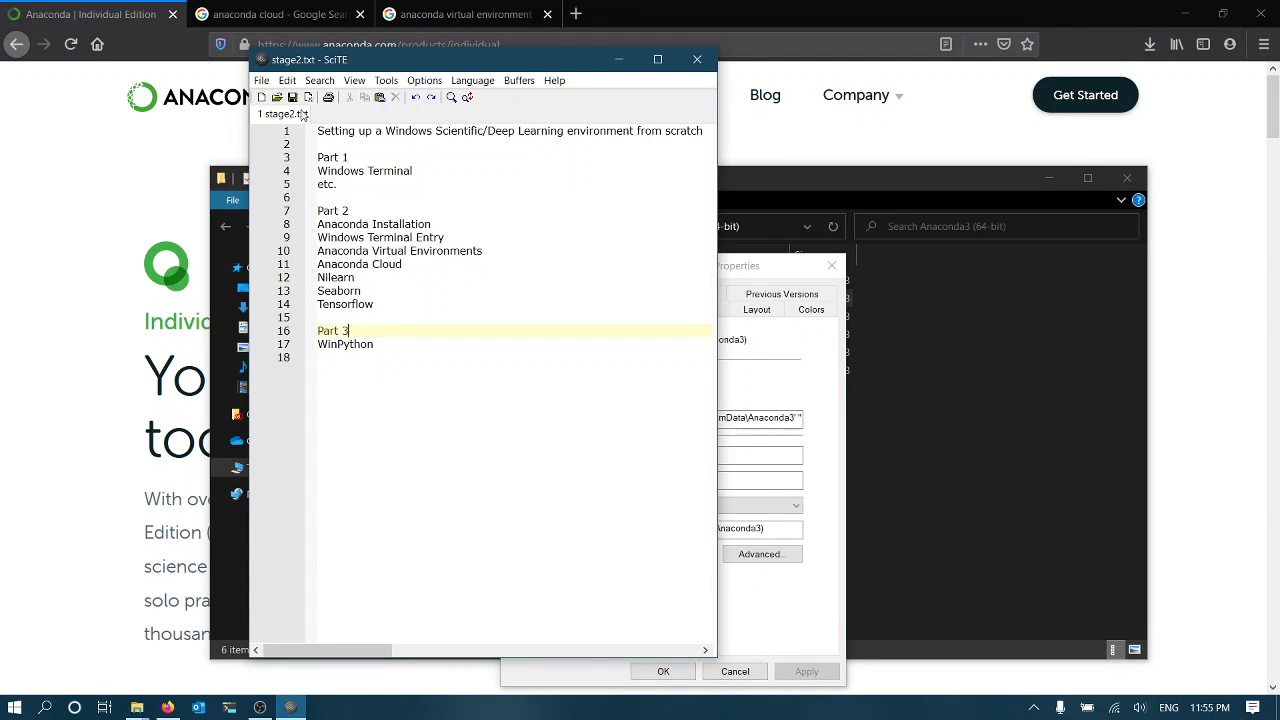
pyautogui.click(261, 97)
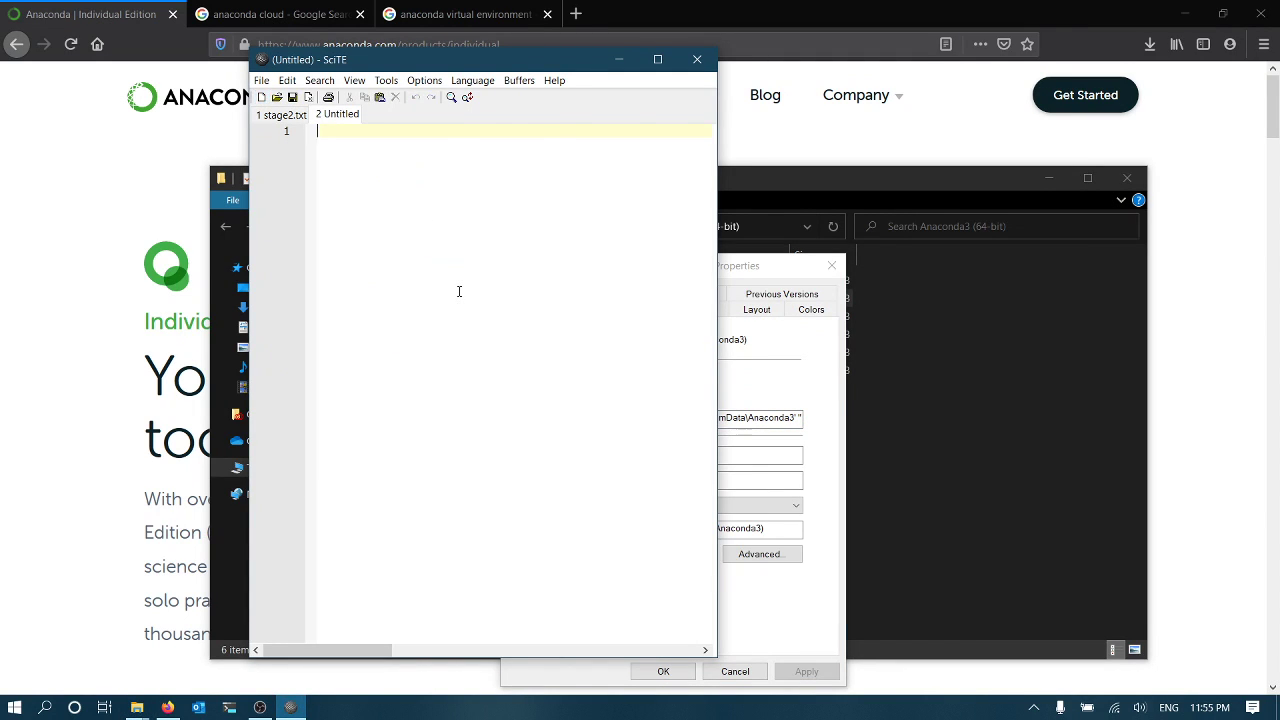
pyautogui.hotkey('ctrl', 'v')
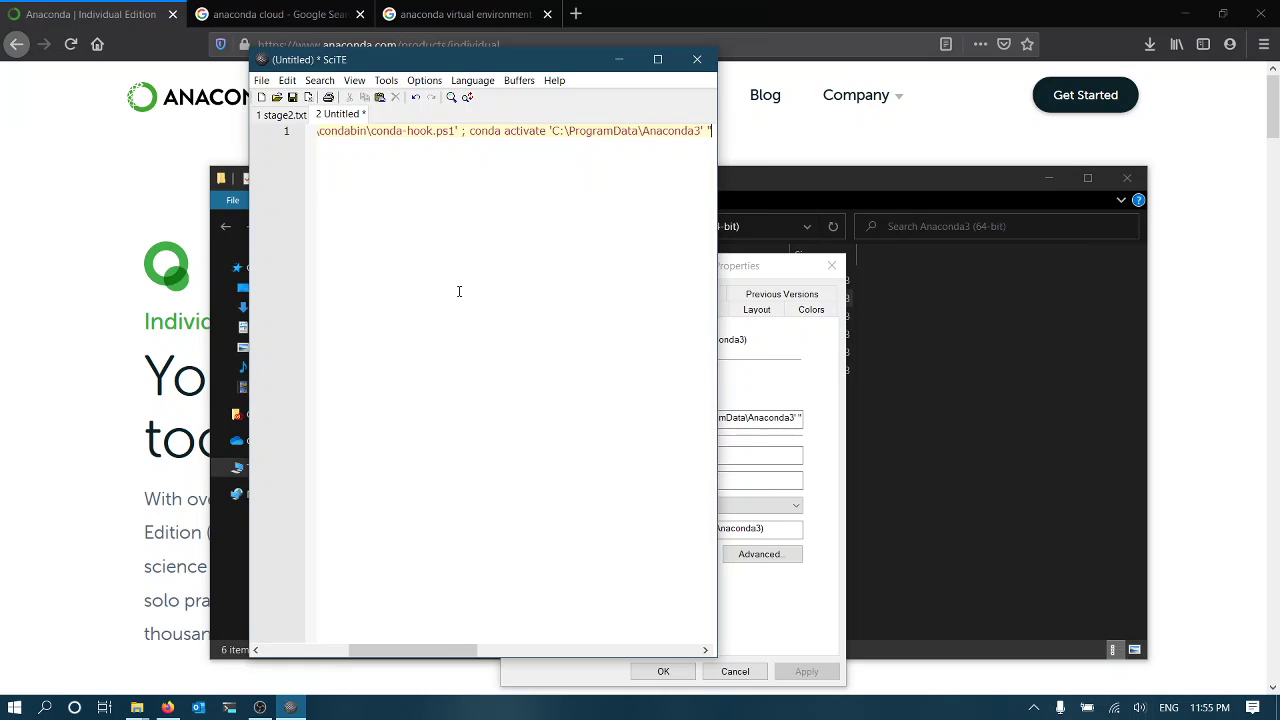
# Turn on line wrapping, select the pasted command, and bring up the WinPython terminal
pyautogui.click(386, 80)
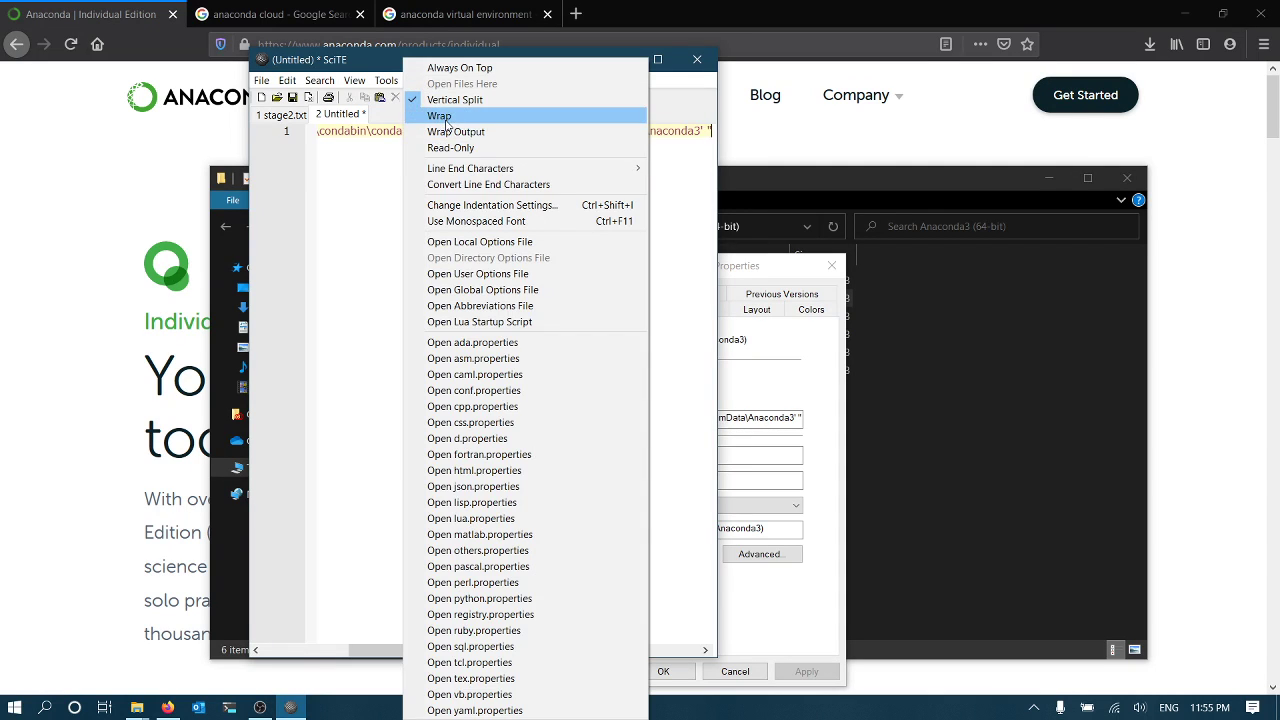
pyautogui.click(439, 115)
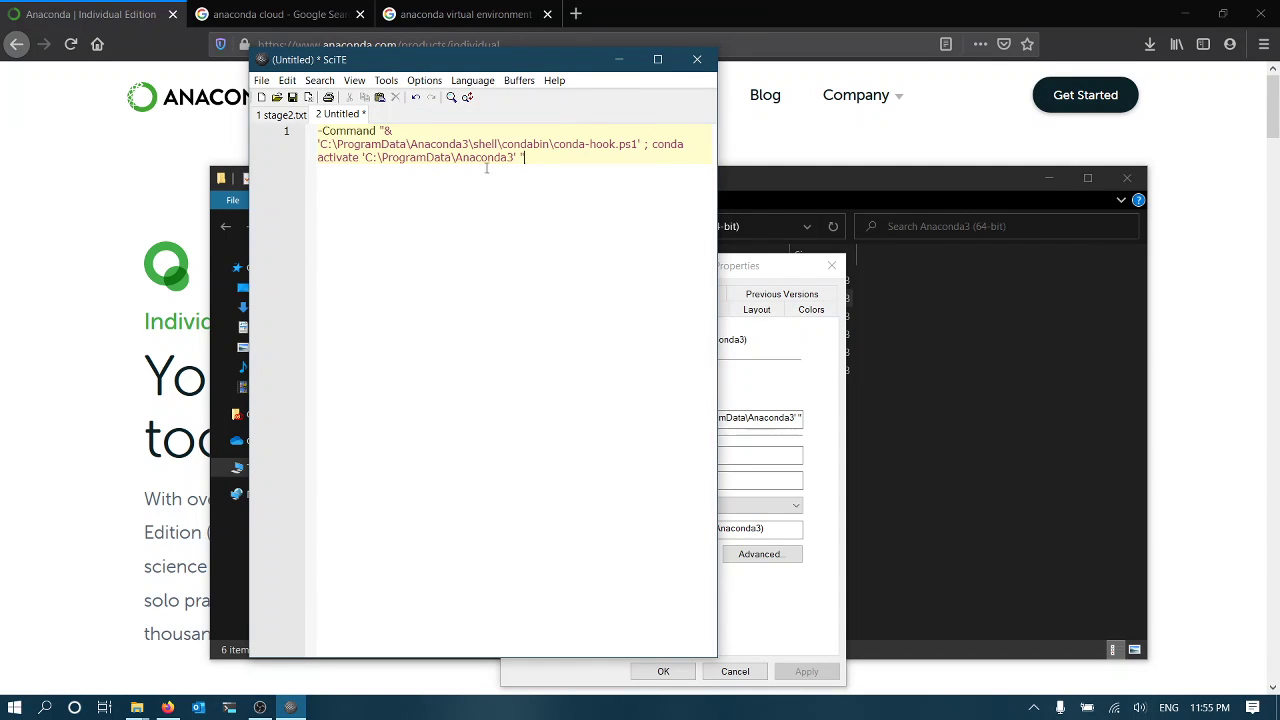
pyautogui.click(531, 160)
pyautogui.moveTo(531, 157); pyautogui.dragTo(322, 131)
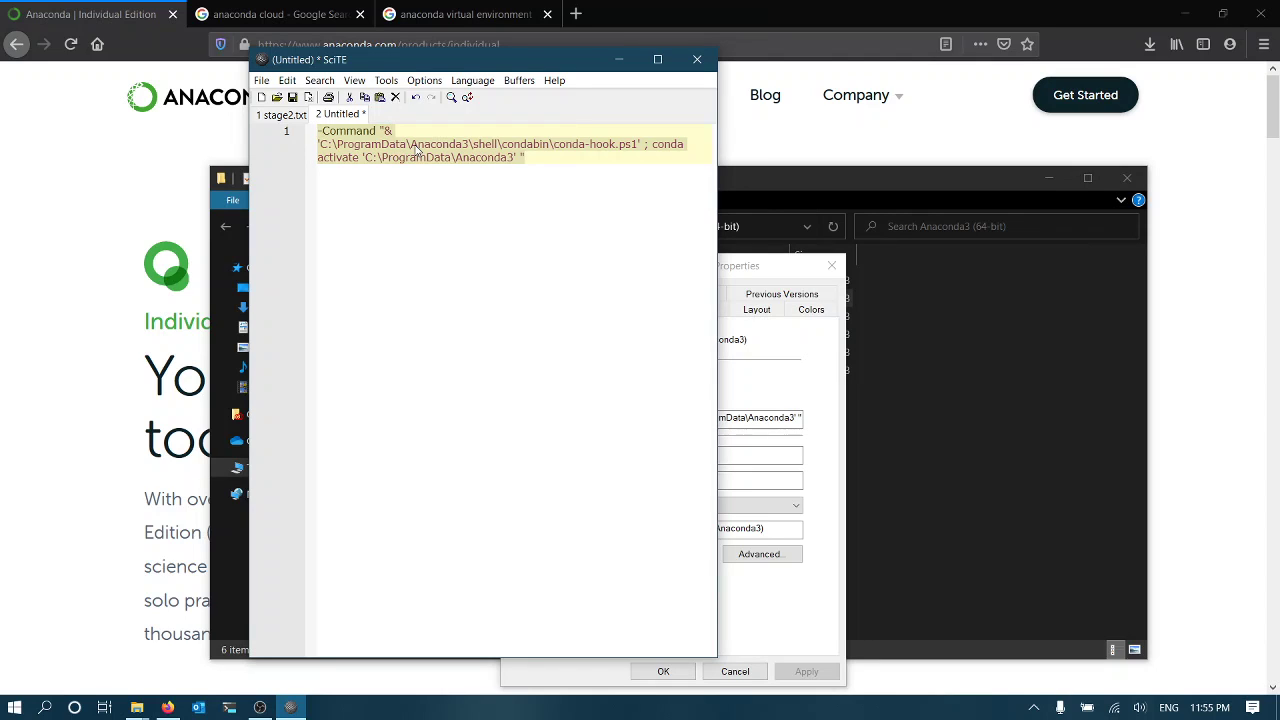
pyautogui.click(229, 707)
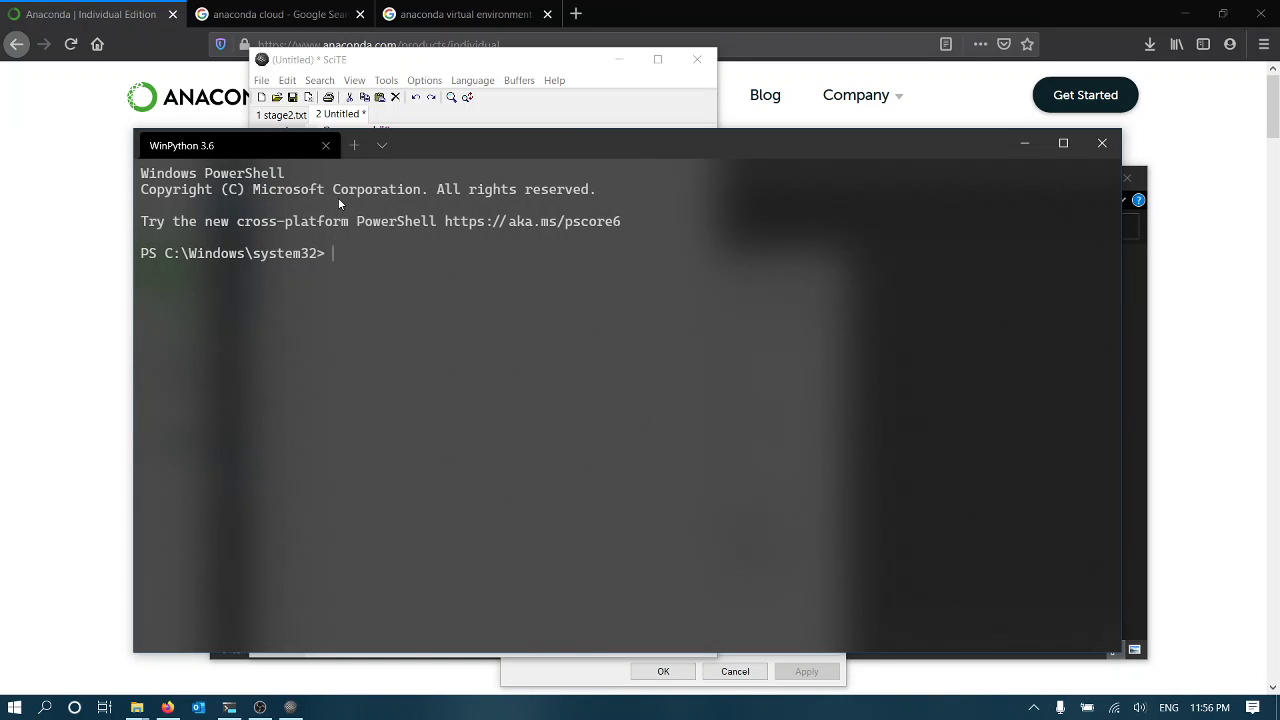
# Open an Ubuntu-20.04 tab, list the home folder, close the tab, and reshow the profile list
pyautogui.click(383, 148)
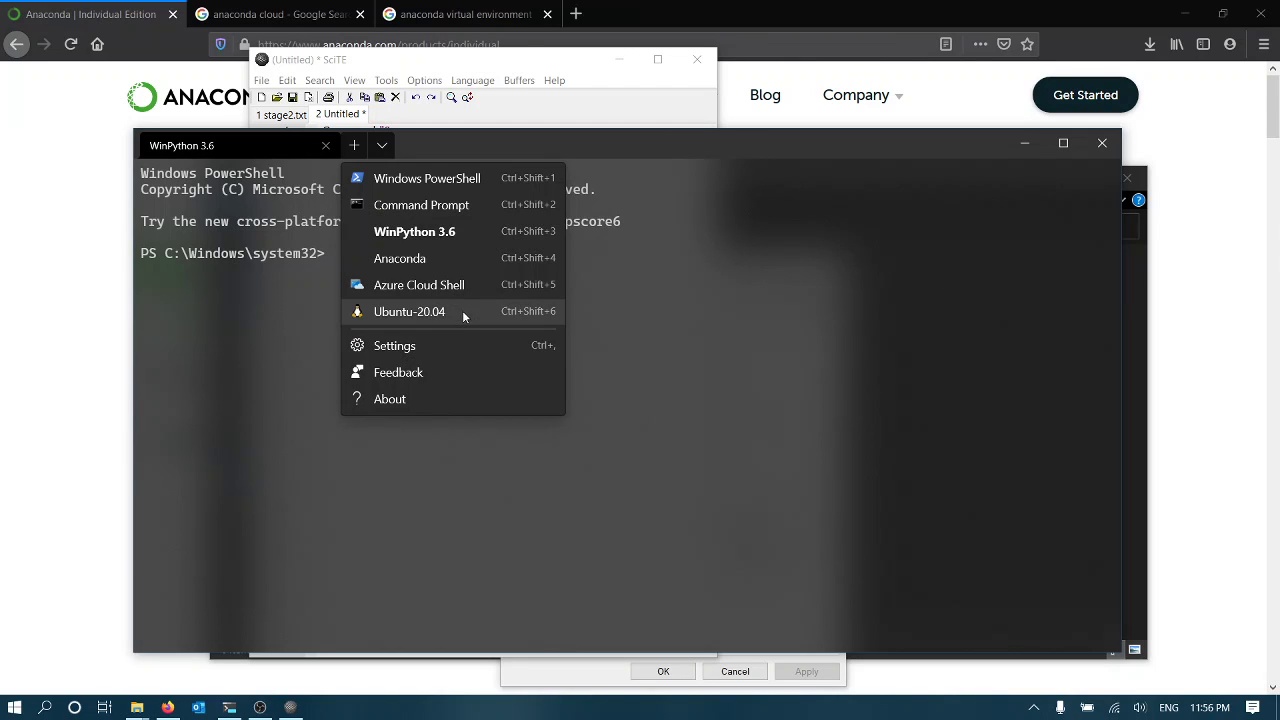
pyautogui.click(441, 316)
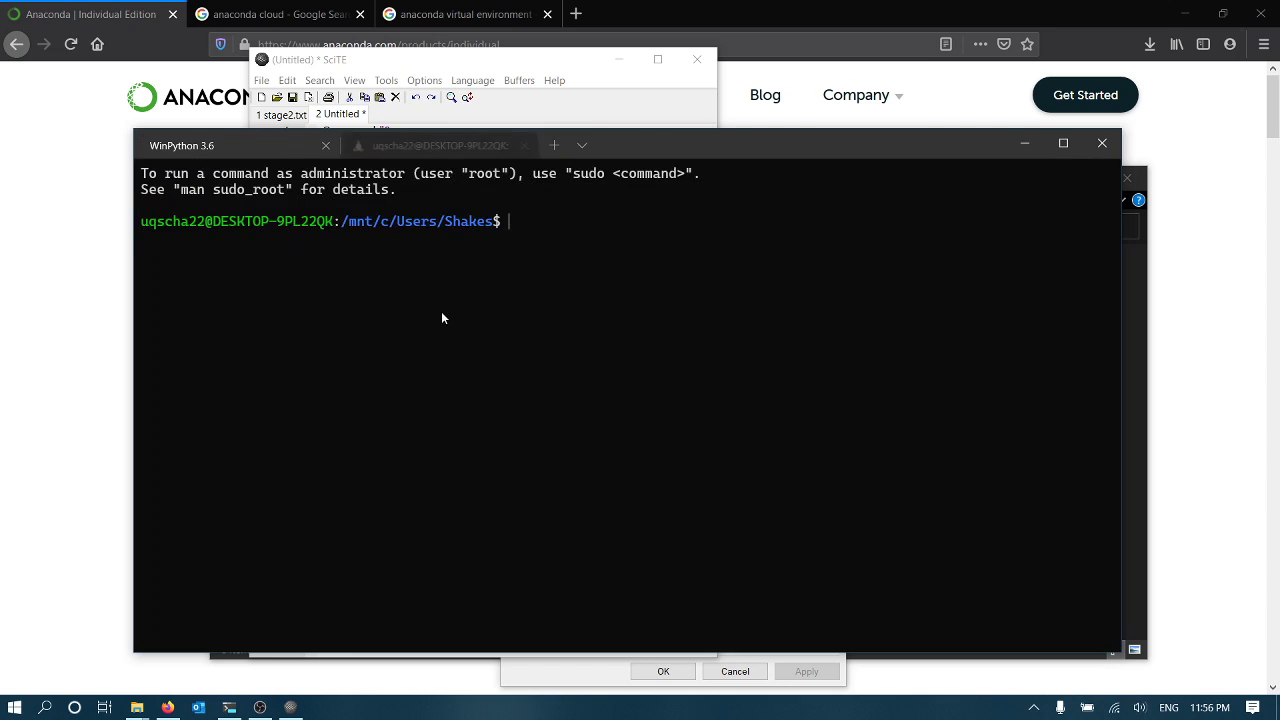
pyautogui.write('ls')
pyautogui.press('Return')
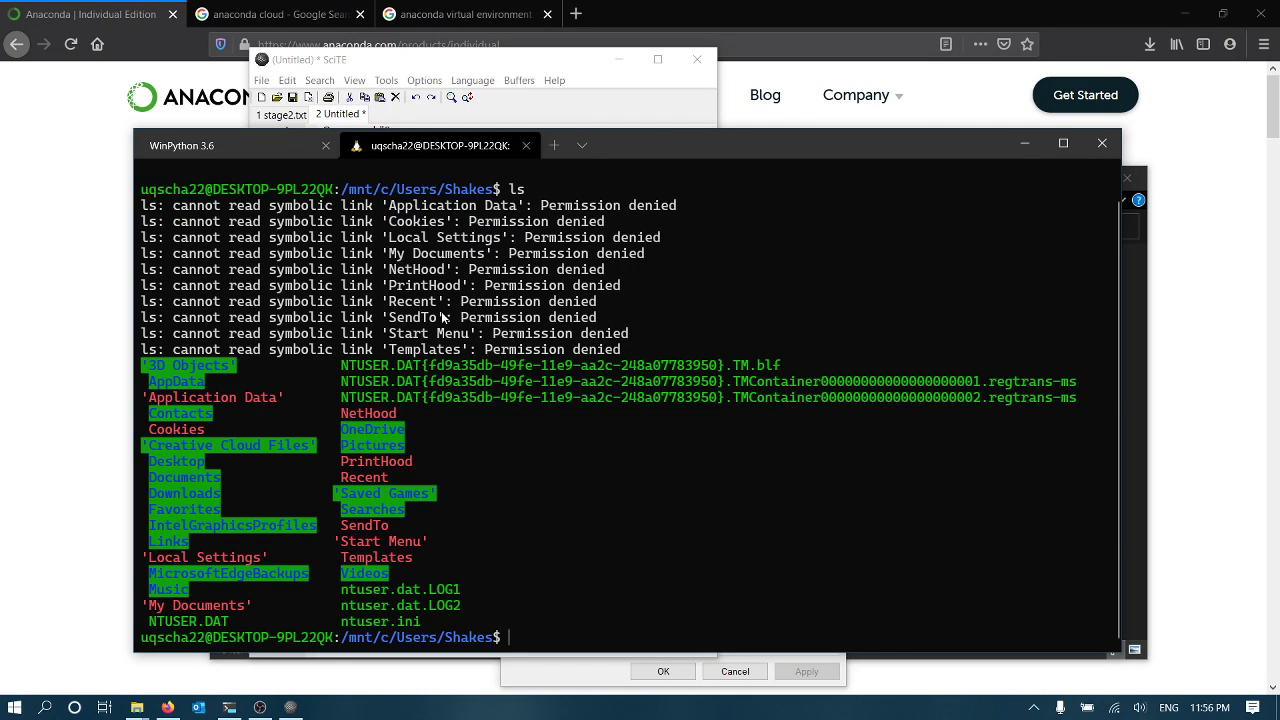
pyautogui.click(525, 145)
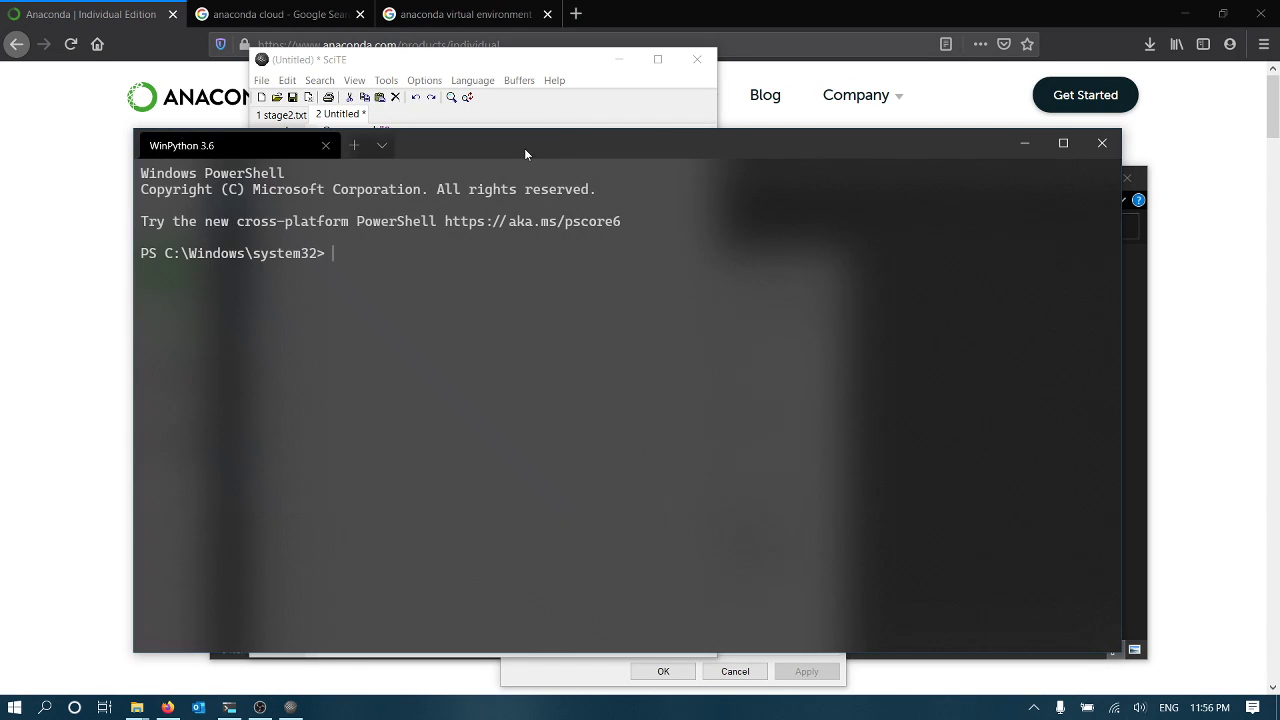
pyautogui.click(382, 145)
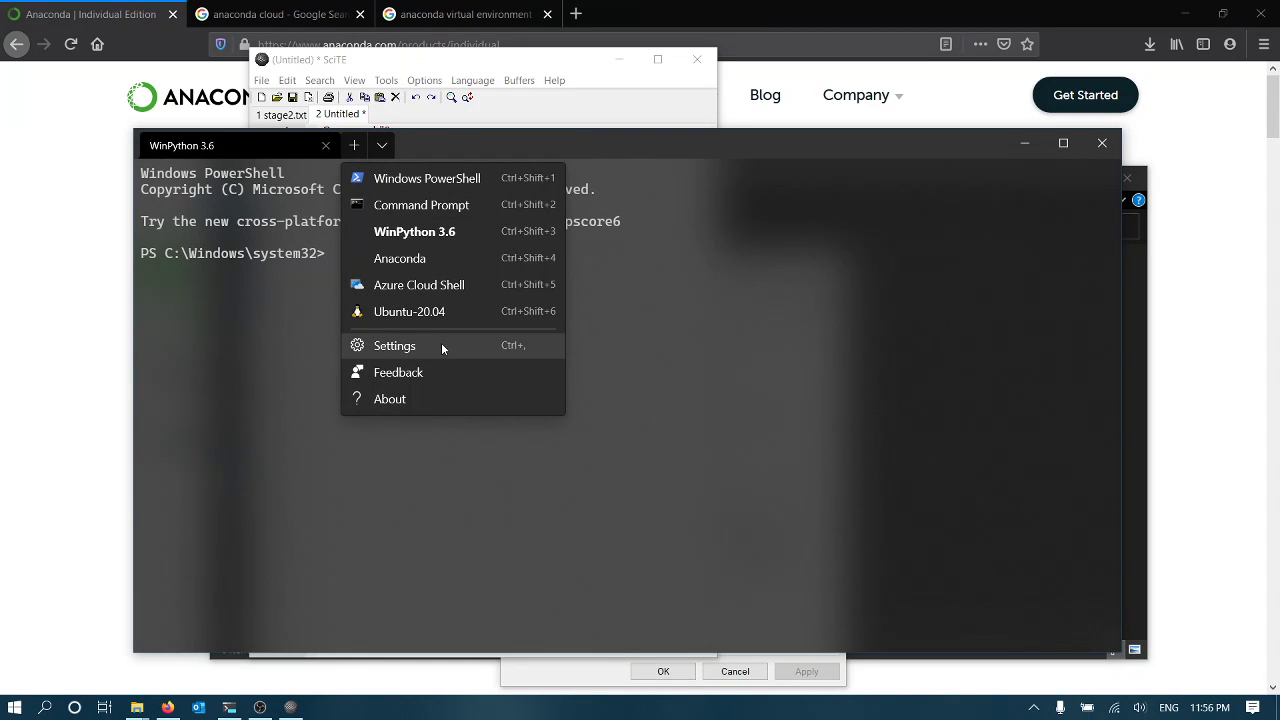
# Open the terminal's settings.json and SciTE's user options file
pyautogui.click(441, 345)
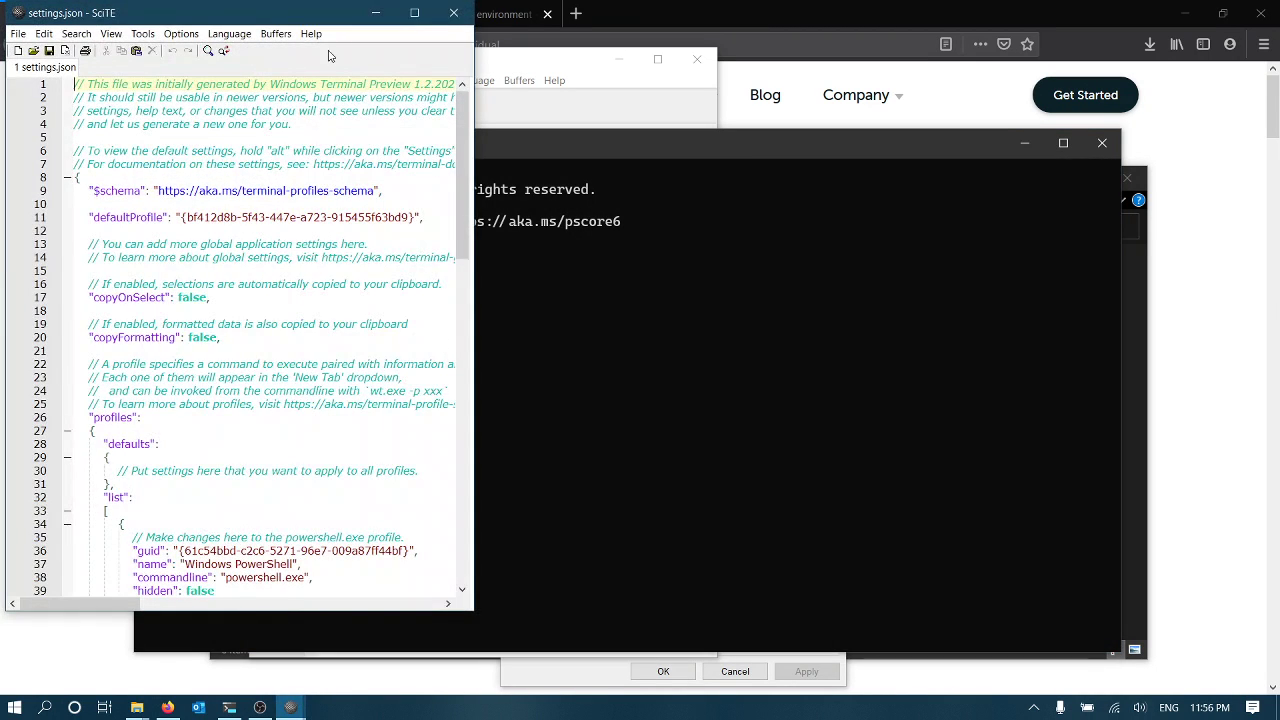
pyautogui.moveTo(320, 13); pyautogui.dragTo(580, 70)
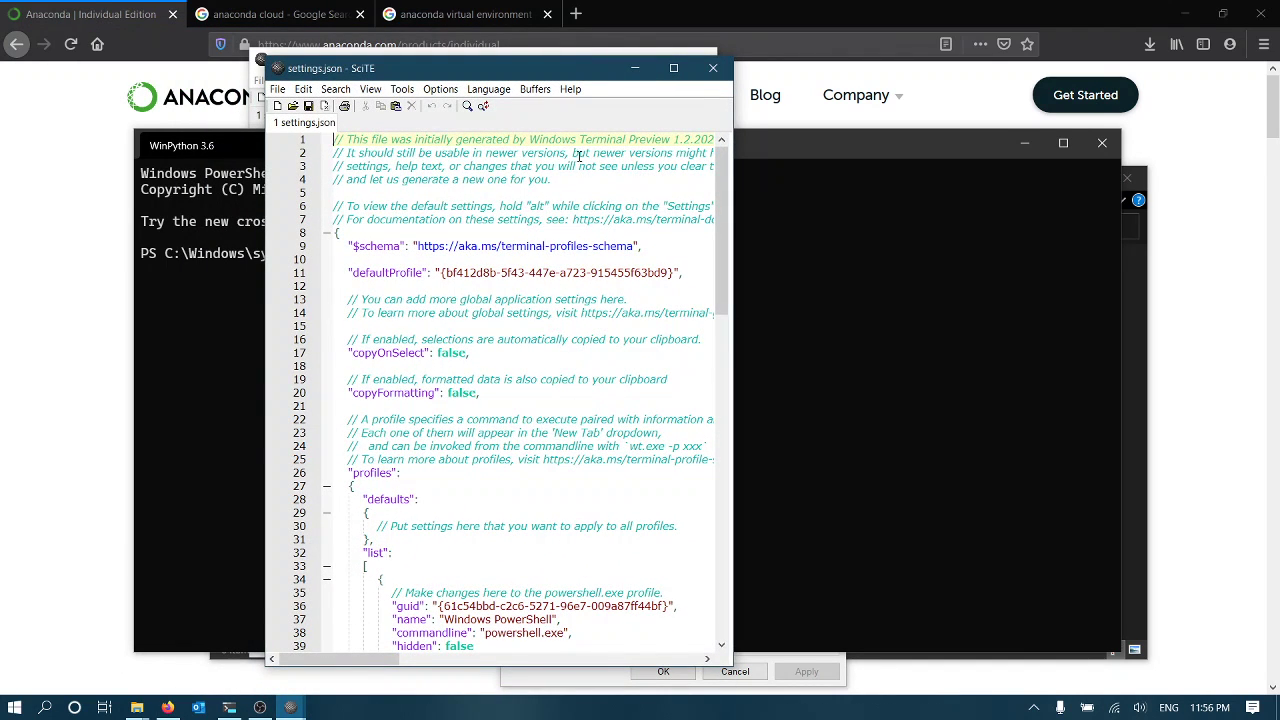
pyautogui.click(440, 89)
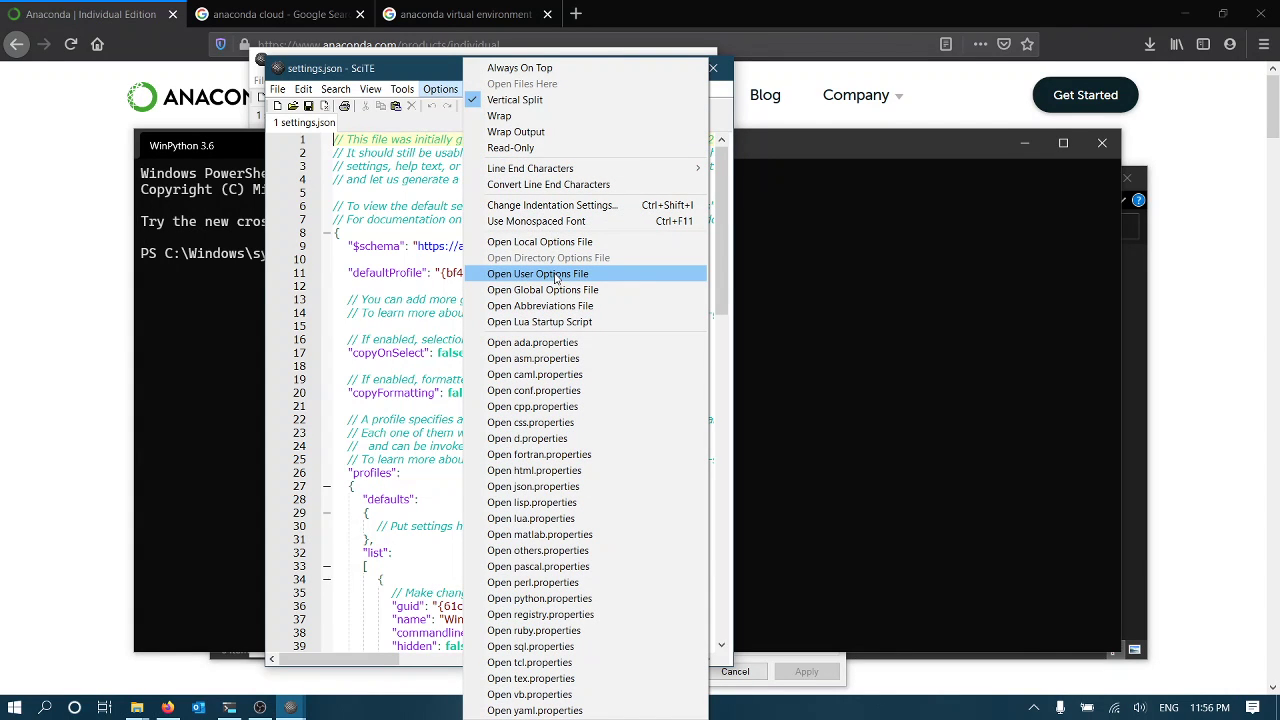
pyautogui.click(556, 278)
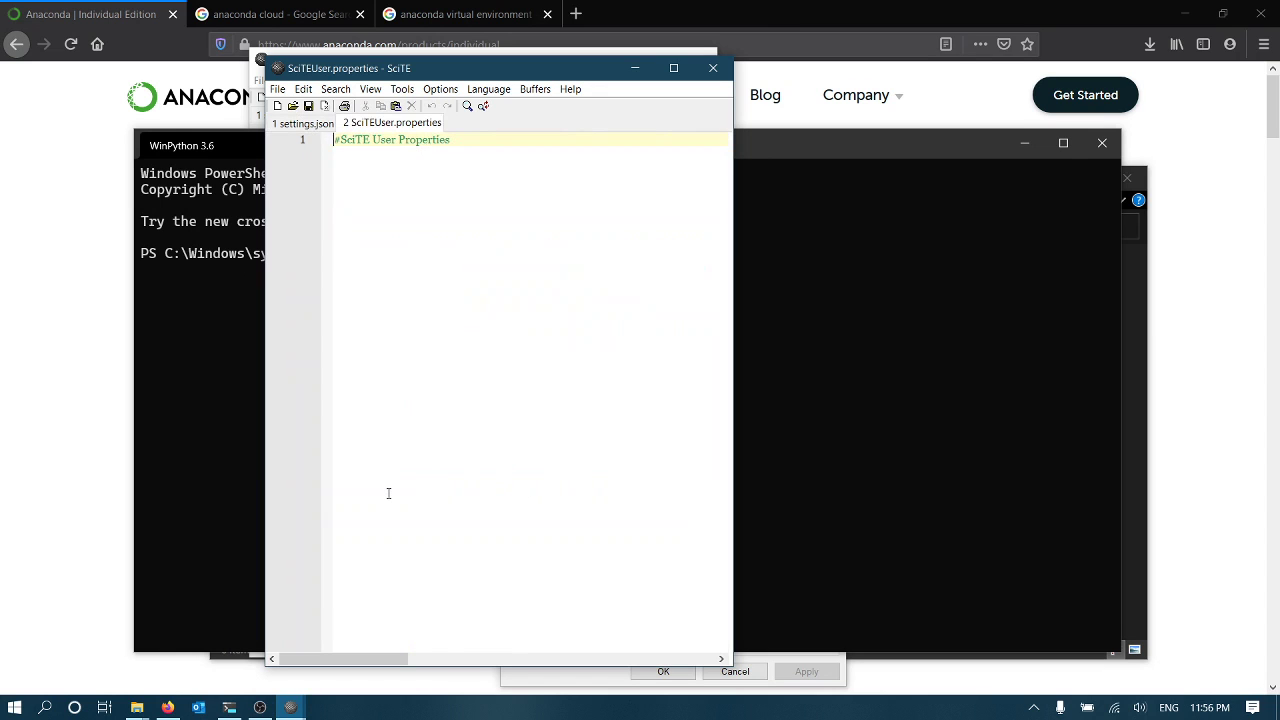
# Open the downloaded SciTEUser.properties from Downloads and copy its full text
pyautogui.moveTo(137, 707)
pyautogui.click(139, 649)
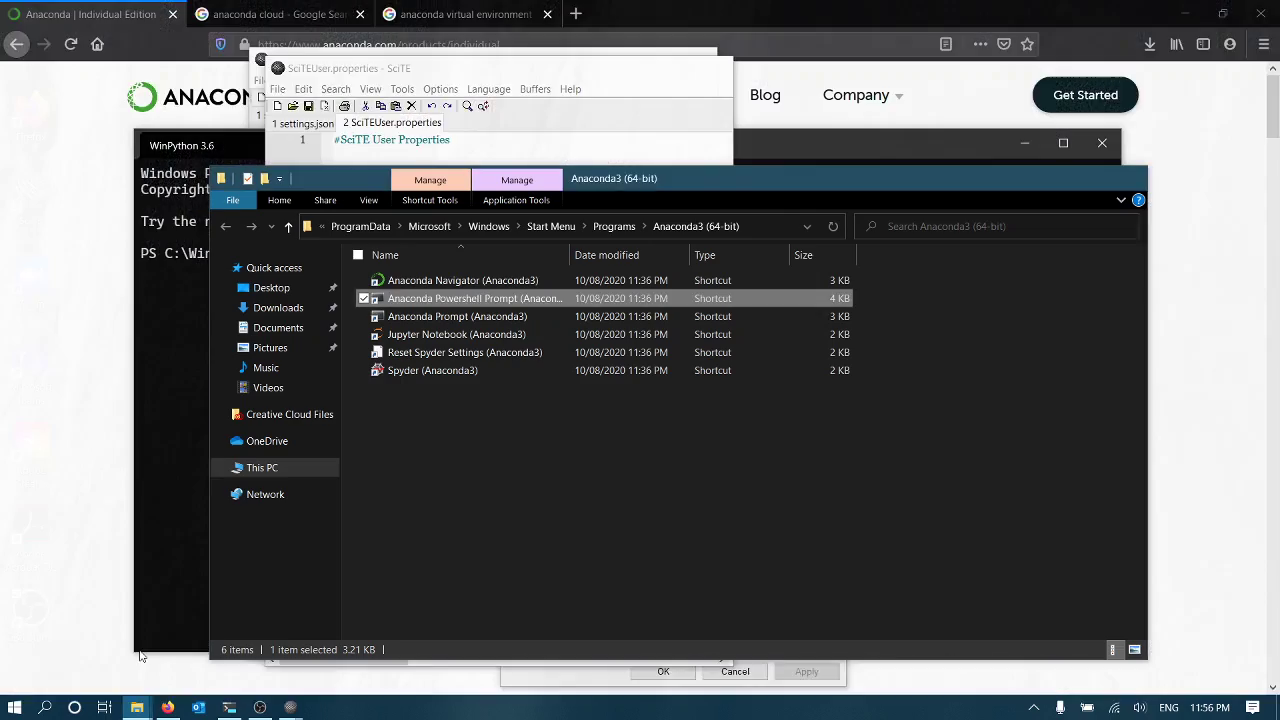
pyautogui.click(278, 307)
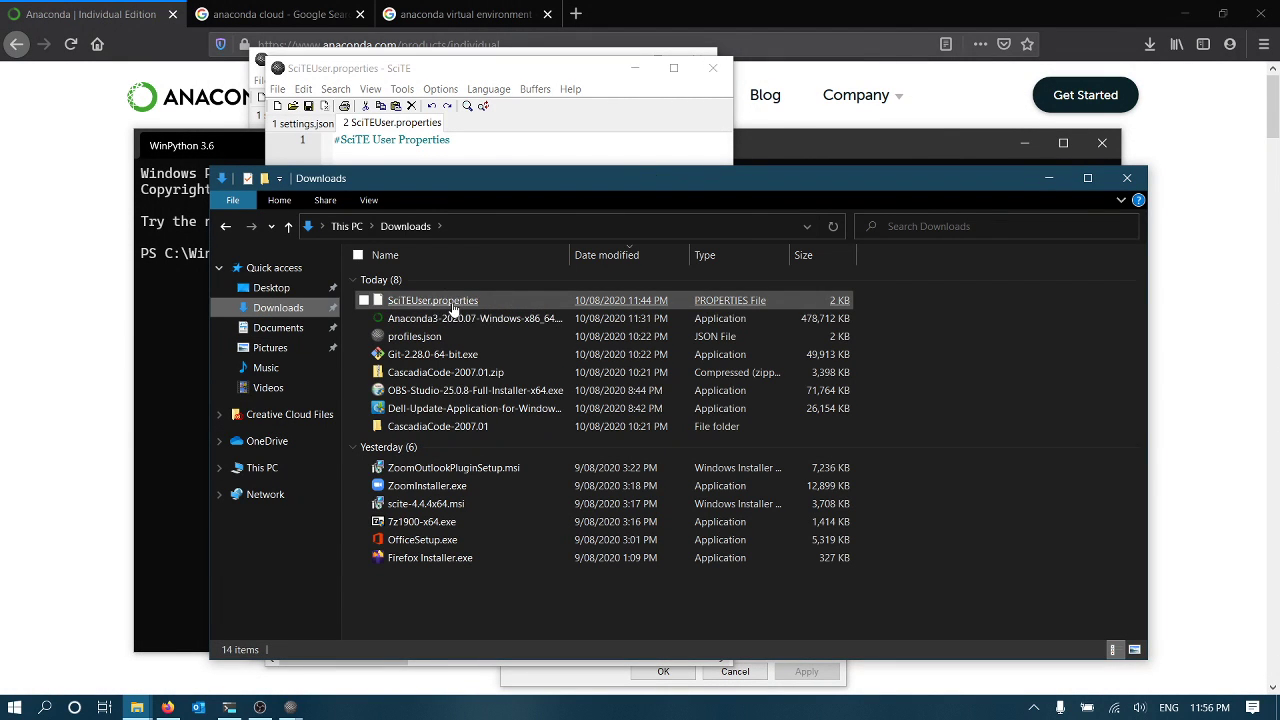
pyautogui.moveTo(452, 303); pyautogui.dragTo(545, 140)
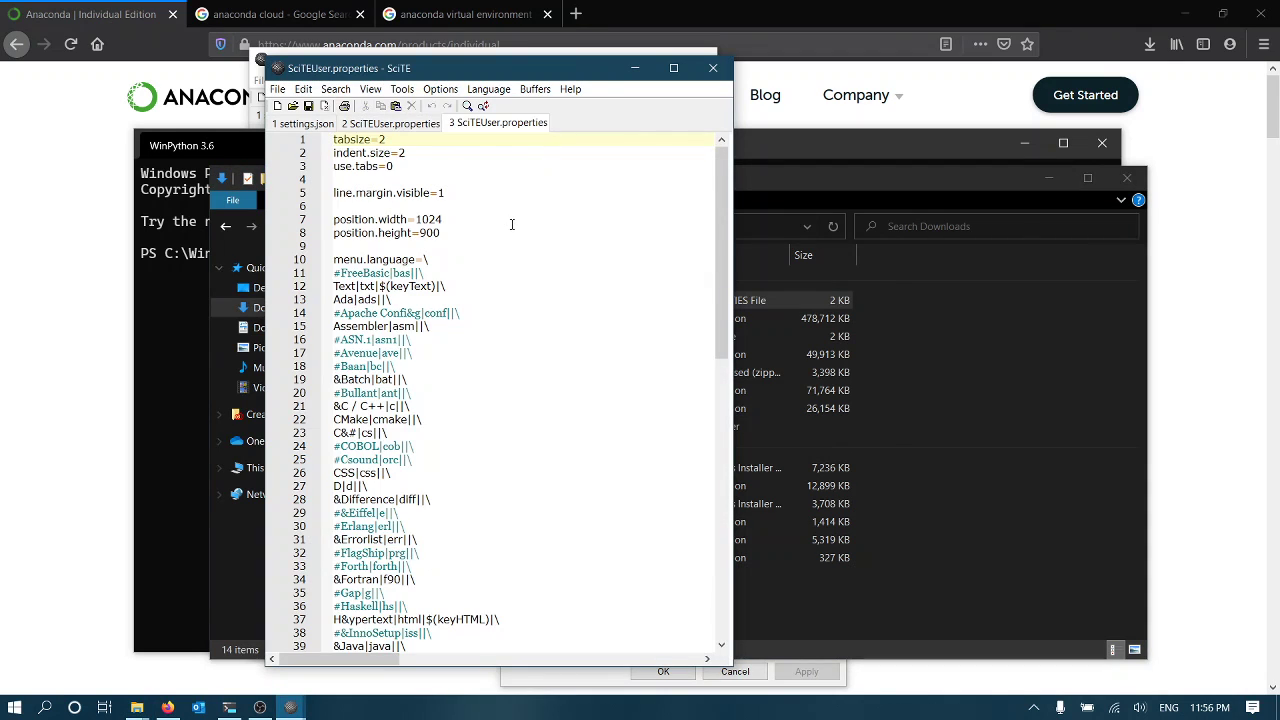
pyautogui.click(511, 224)
pyautogui.hotkey('ctrl', 'a')
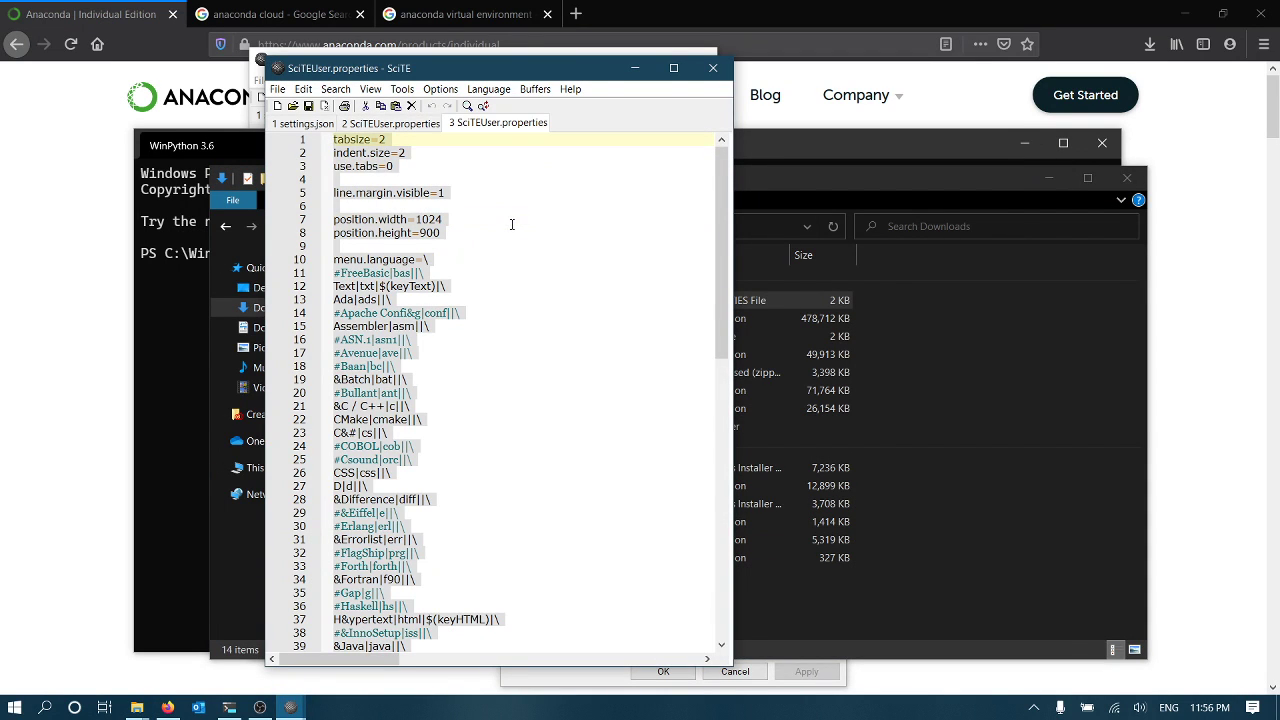
pyautogui.click(392, 140)
pyautogui.click(407, 152)
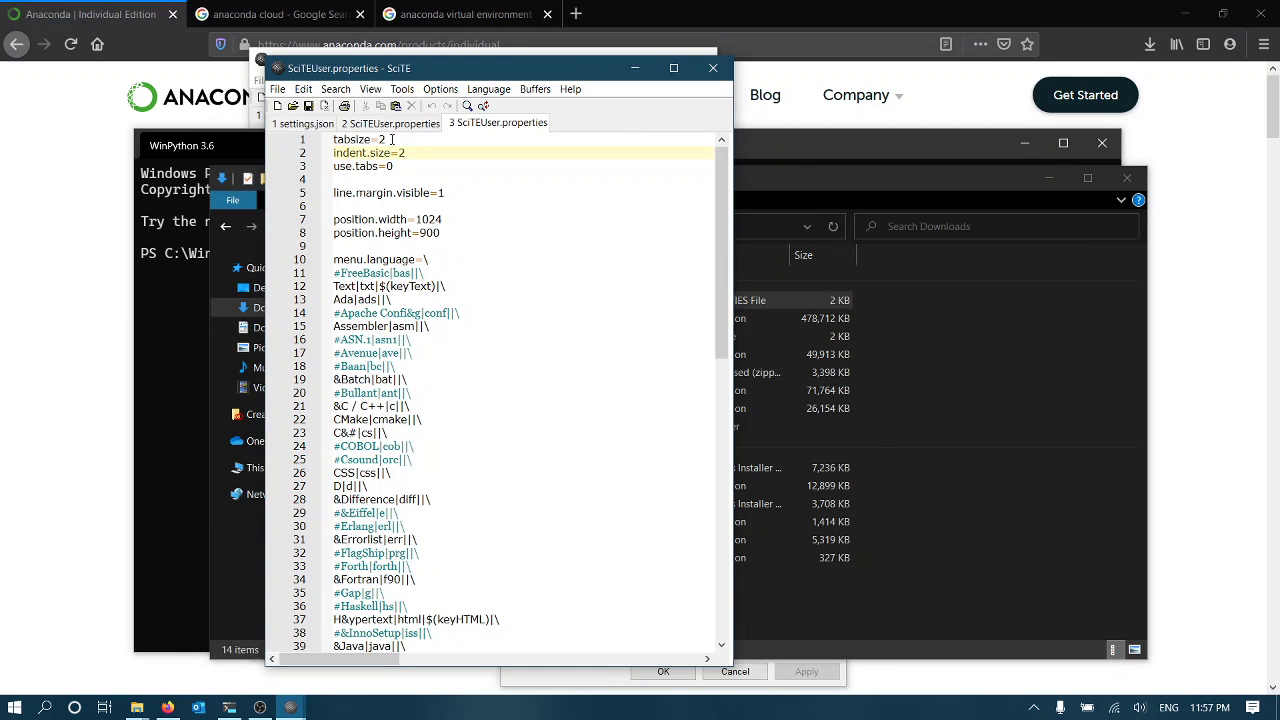
# Paste the copied settings into the user properties file and save it
pyautogui.click(395, 123)
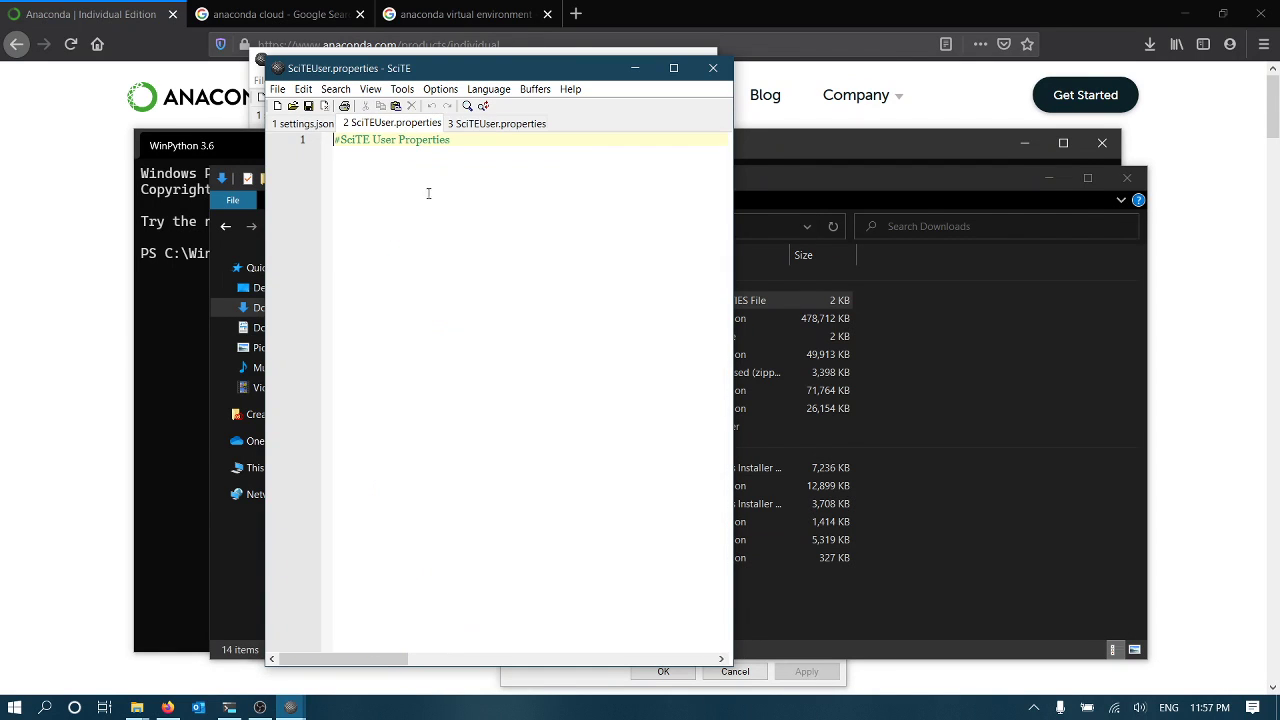
pyautogui.press('Return')
pyautogui.hotkey('ctrl', 'v')
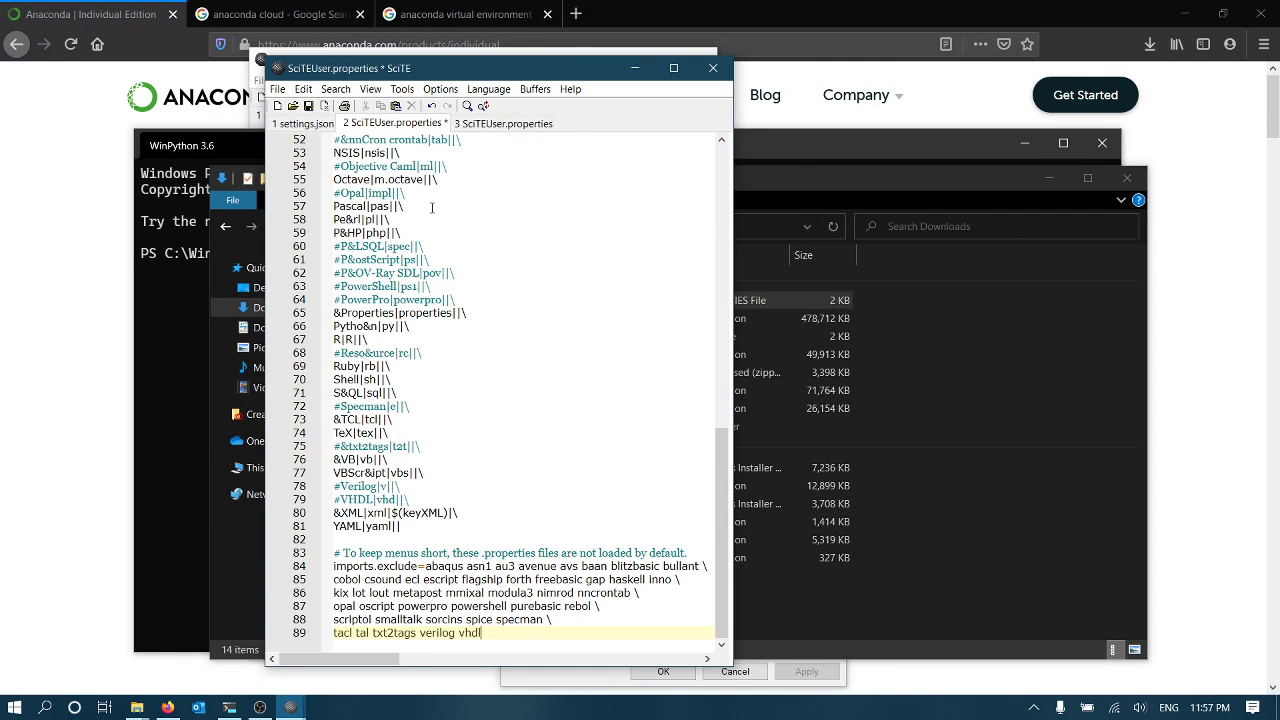
pyautogui.hotkey('ctrl', 's')
pyautogui.click(437, 287)
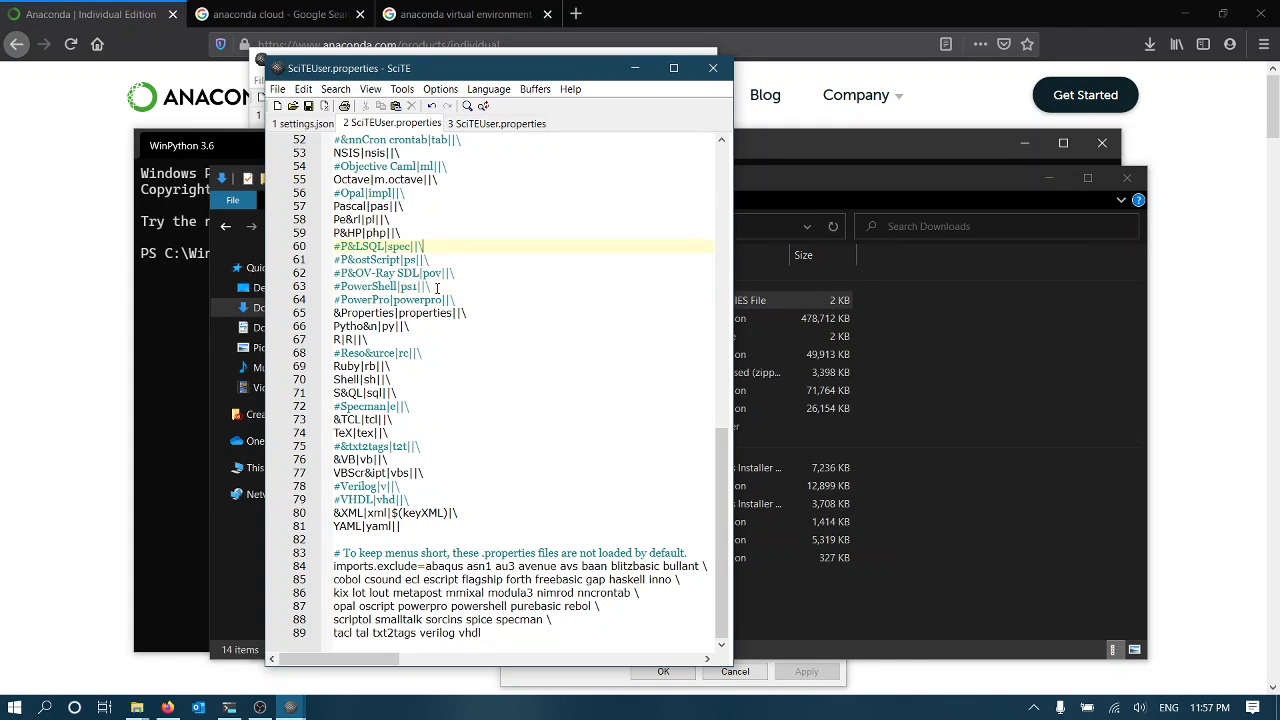
pyautogui.press('Up')
pyautogui.press('Up')
pyautogui.press('Up')
pyautogui.press('Up')
pyautogui.press('Up')
pyautogui.press('Up')
pyautogui.press('Up')
pyautogui.press('Up')
pyautogui.press('Up')
pyautogui.press('Up')
pyautogui.press('Up')
pyautogui.press('Up')
pyautogui.press('Up')
pyautogui.press('Up')
pyautogui.press('Up')
pyautogui.press('Up')
pyautogui.press('Up')
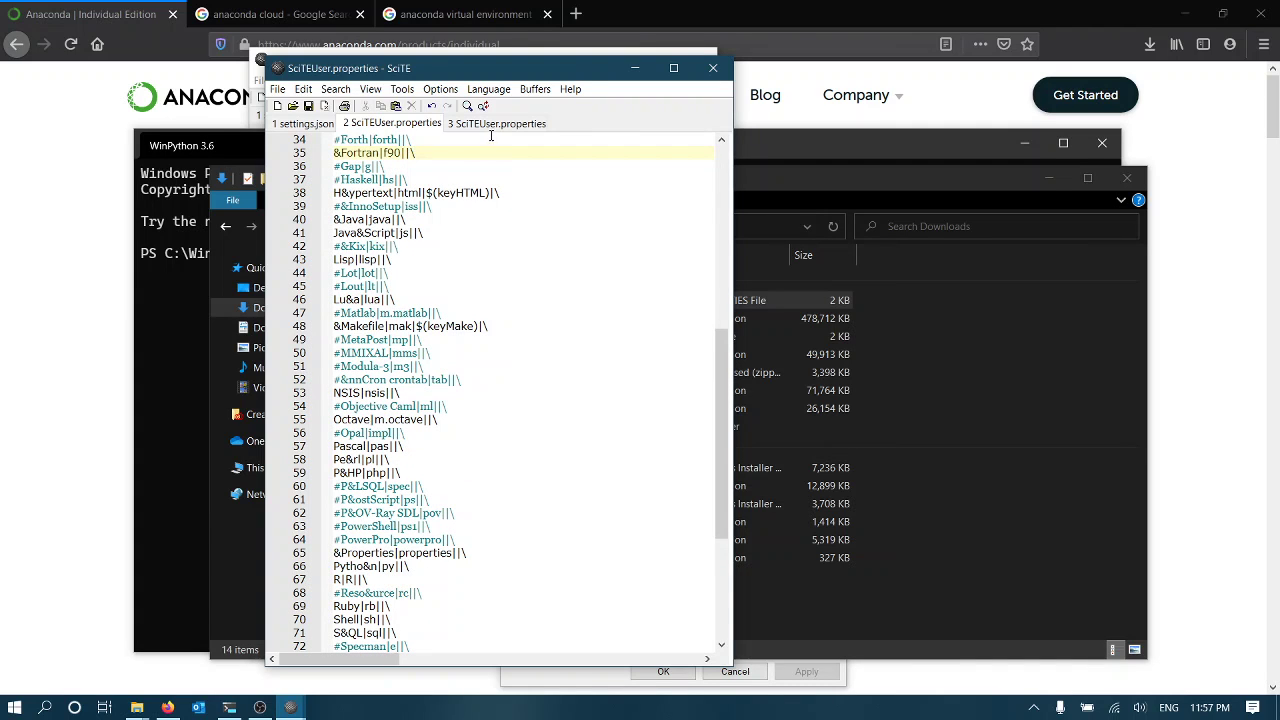
# Close the user properties window and show the terminal's profile and settings list
pyautogui.click(713, 68)
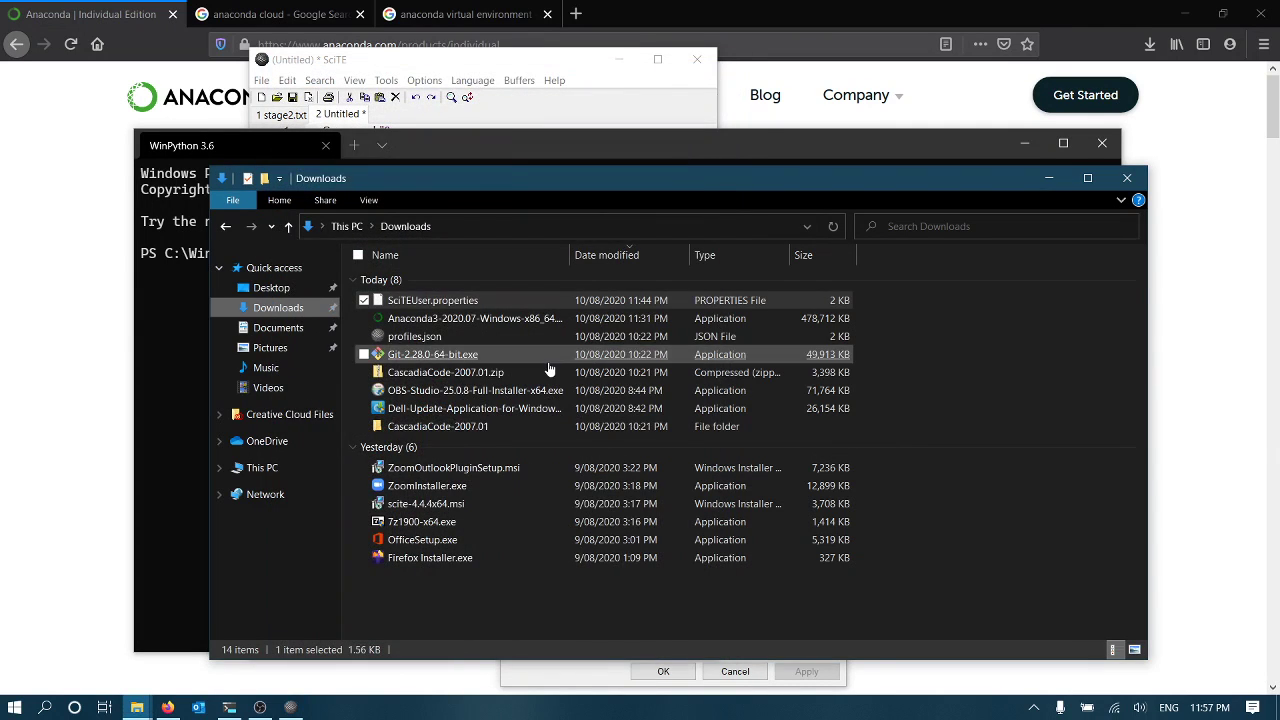
pyautogui.click(229, 707)
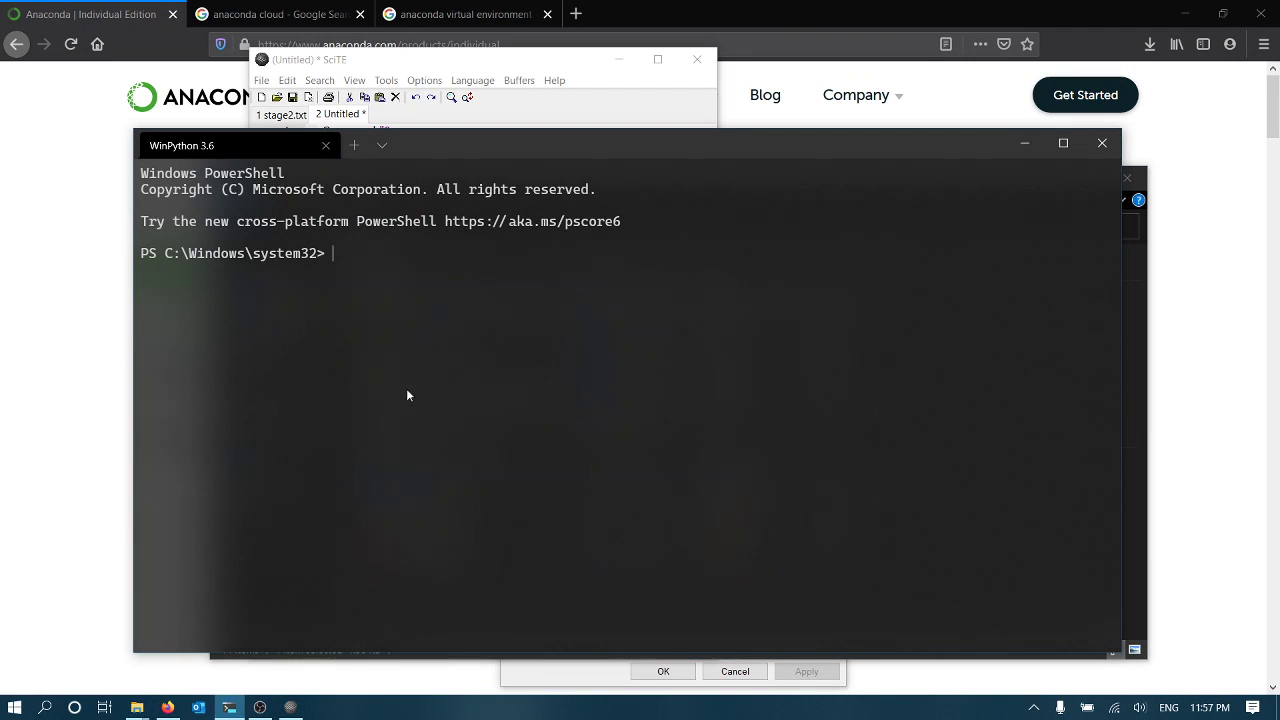
pyautogui.click(382, 145)
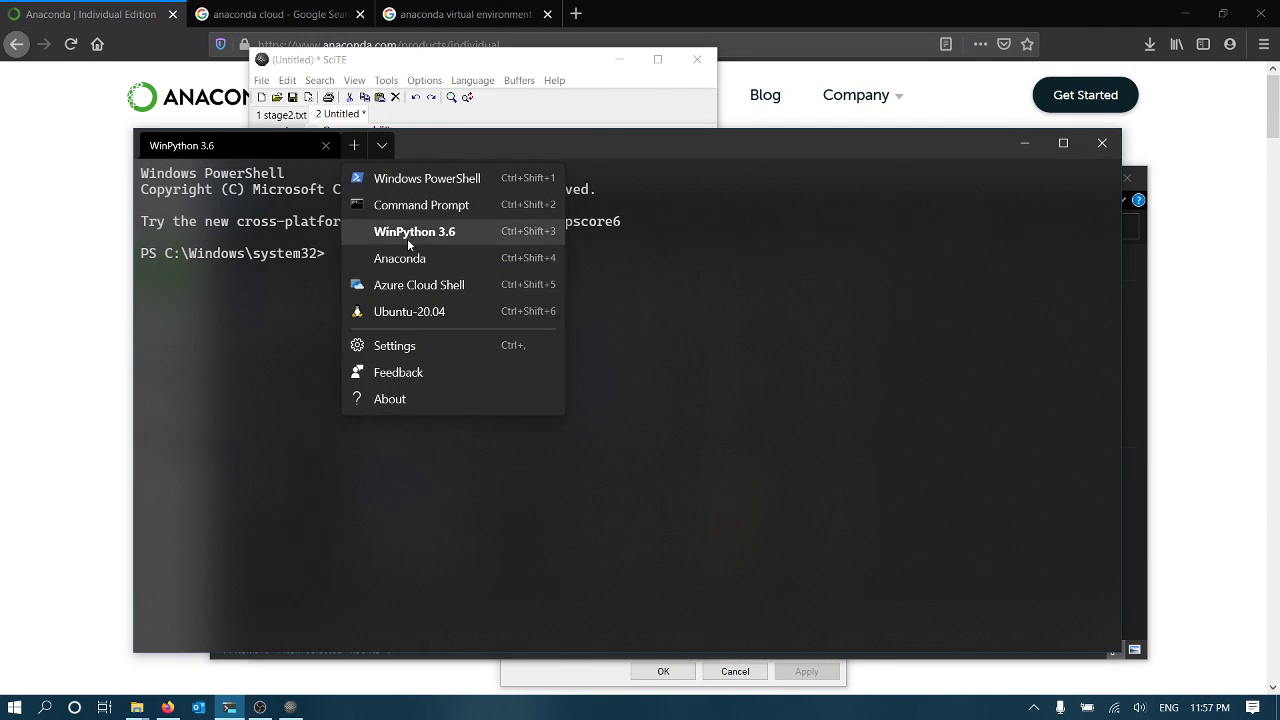
pyautogui.click(411, 344)
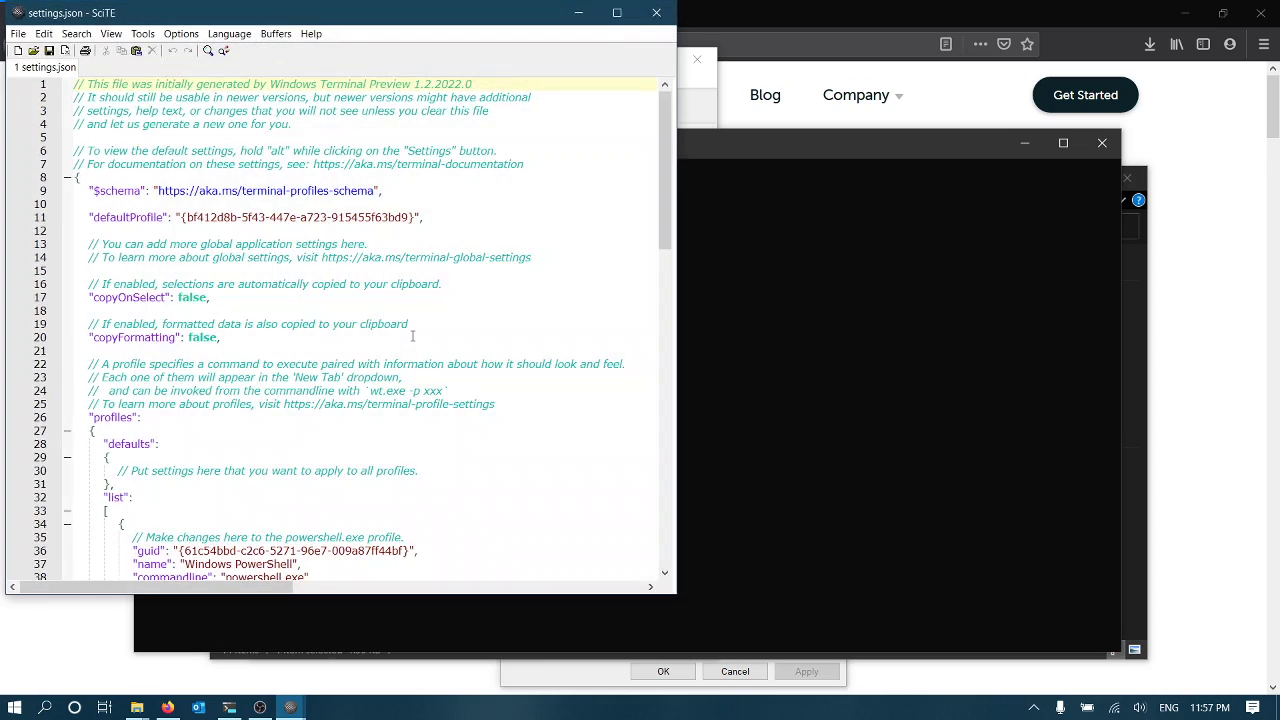
pyautogui.moveTo(470, 19); pyautogui.dragTo(649, 66)
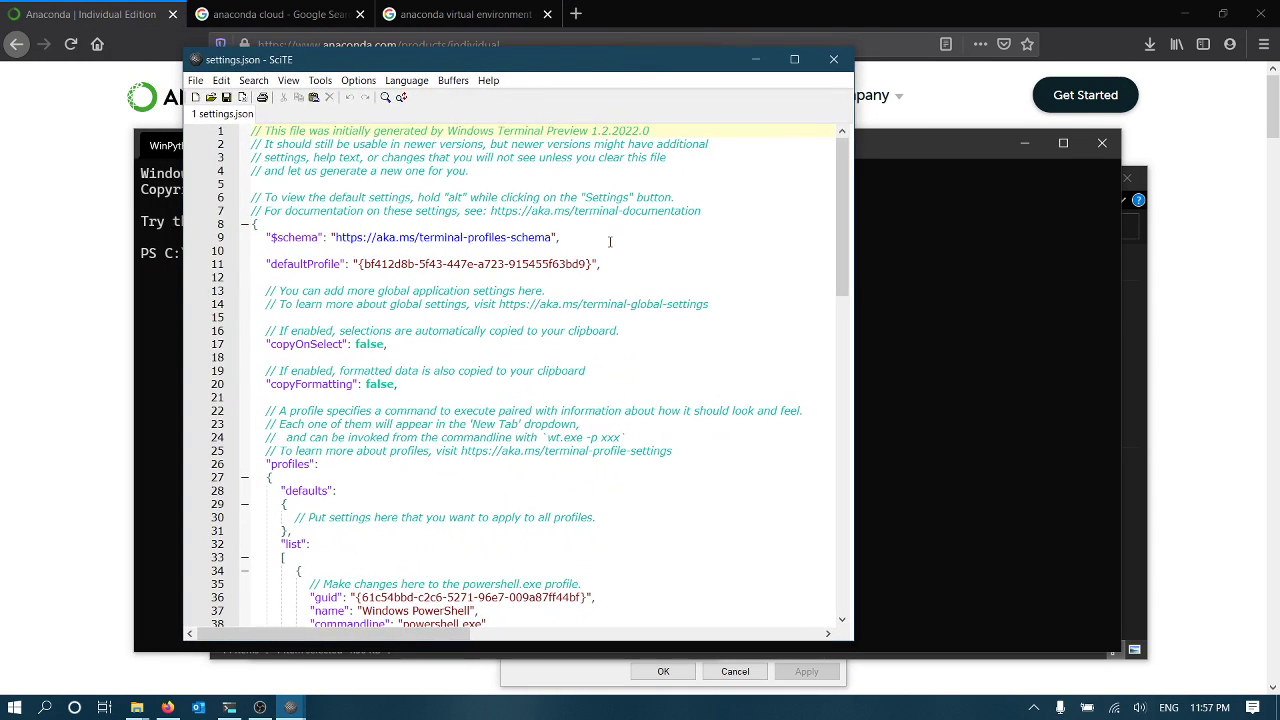
pyautogui.scroll(-9, 609, 242)
pyautogui.scroll(-3, 609, 242)
pyautogui.scroll(-3, 609, 242)
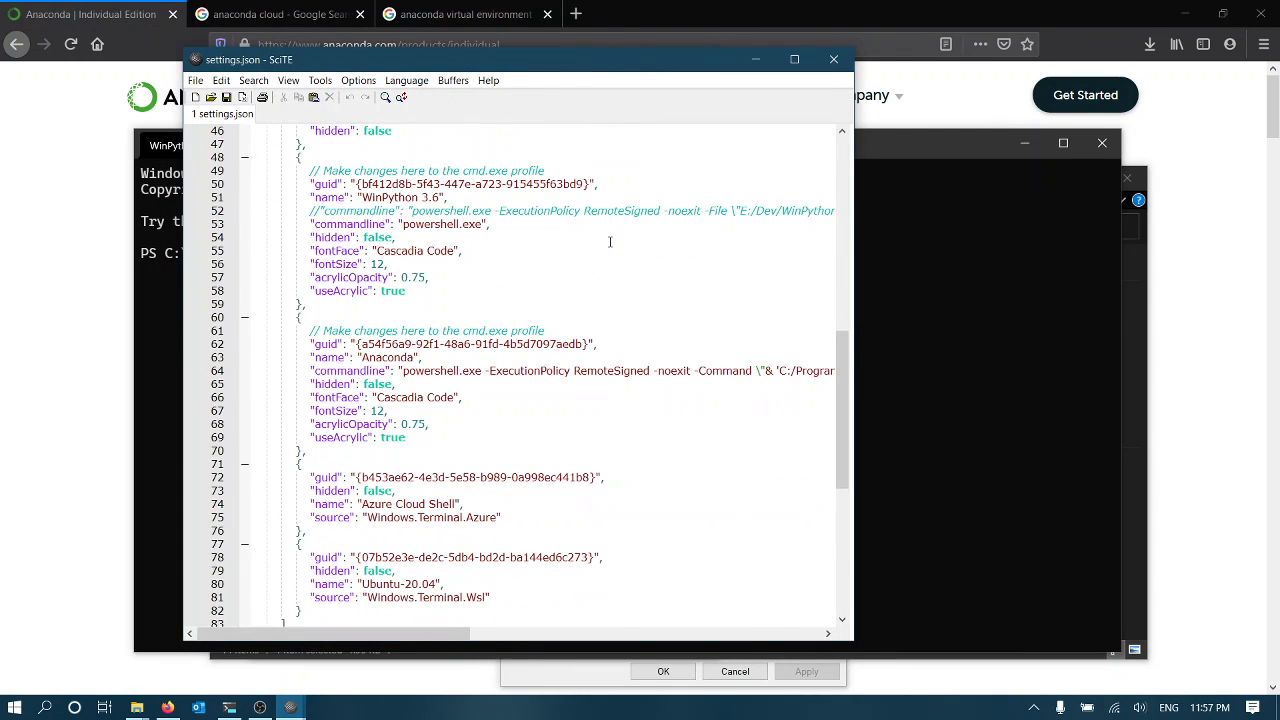
pyautogui.click(470, 196)
pyautogui.click(440, 357)
pyautogui.scroll(-4, 440, 357)
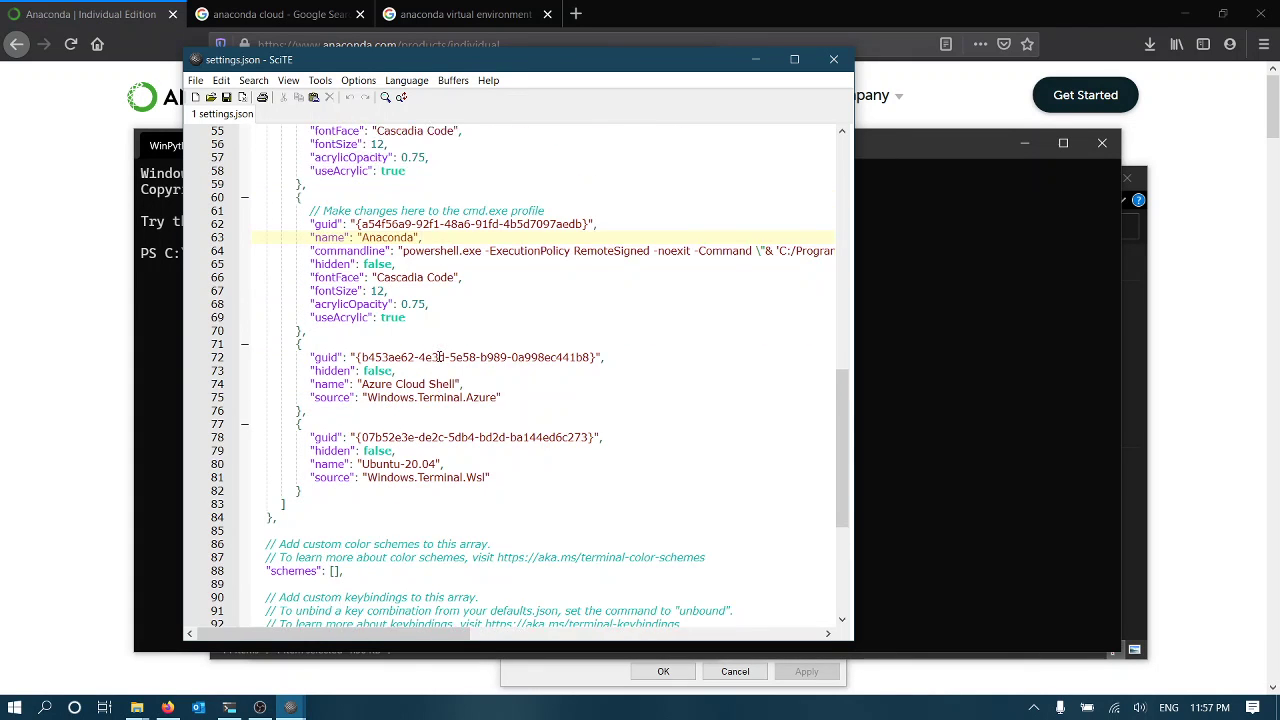
pyautogui.scroll(2, 440, 357)
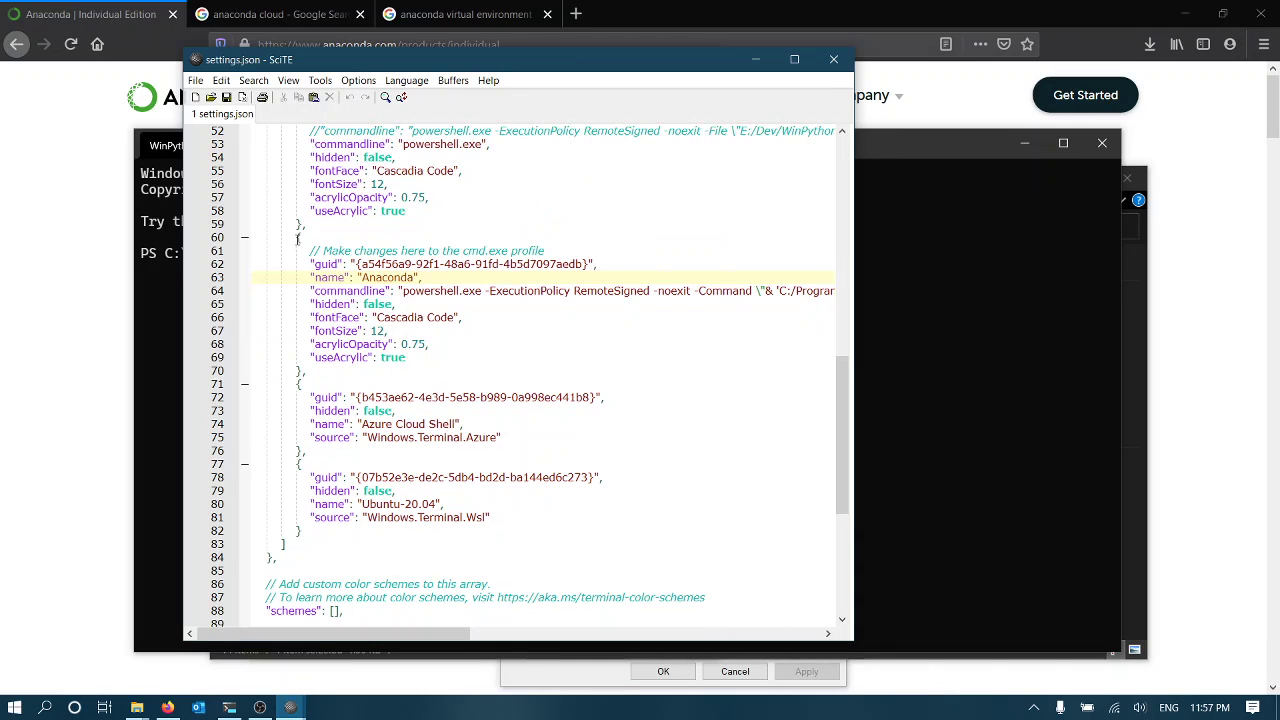
# Copy the Anaconda profile block (lines 60–70) below itself and rename the copy 'Anaconda TF2'
pyautogui.moveTo(298, 237); pyautogui.dragTo(325, 371)
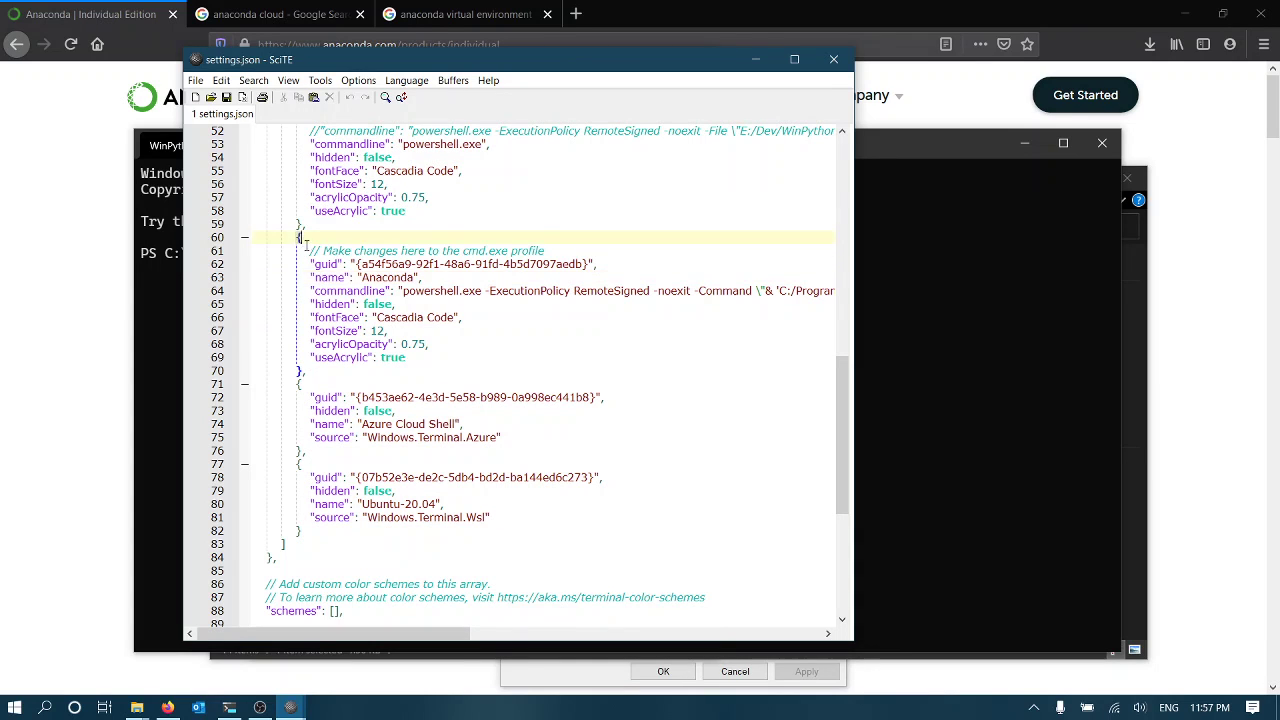
pyautogui.hotkey('ctrl', 'c')
pyautogui.click(325, 371)
pyautogui.hotkey('ctrl', 'v')
pyautogui.click(414, 424)
pyautogui.write('TF2')
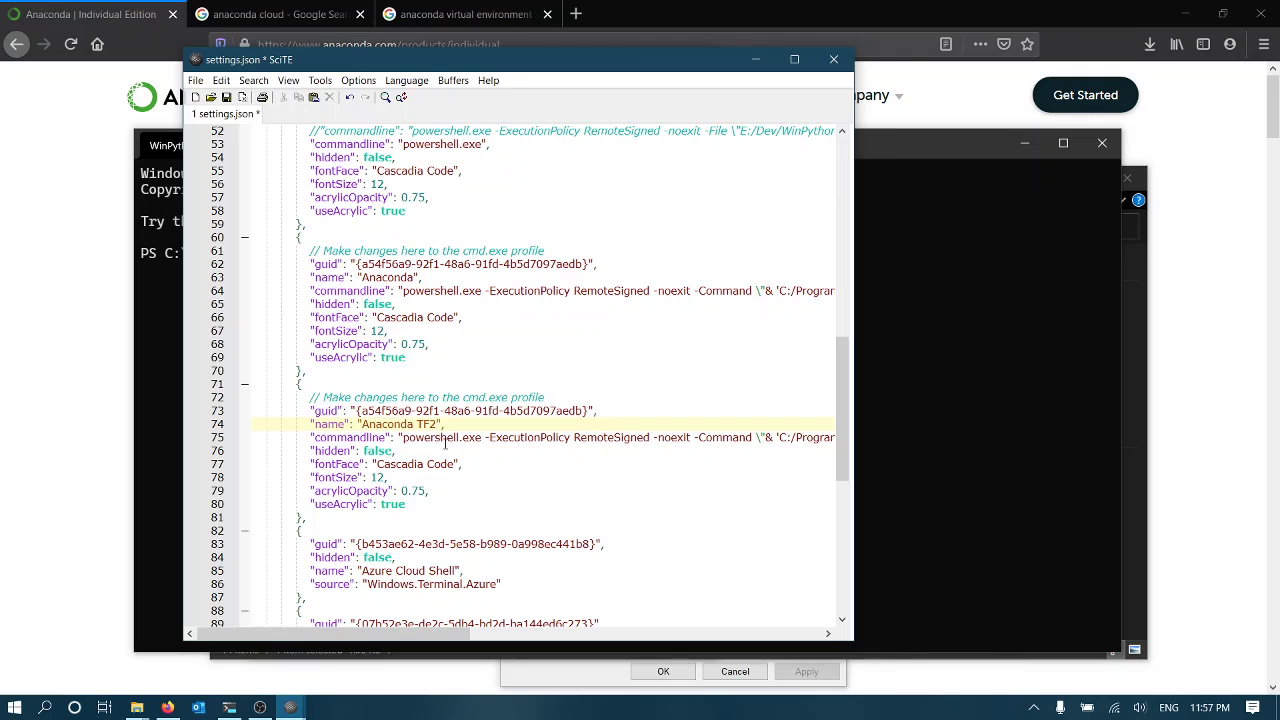
pyautogui.click(455, 438)
pyautogui.hotkey('shift', 'Left')
# Turn on line wrapping and paste the shortcut's launch command into a new buffer
pyautogui.click(320, 80)
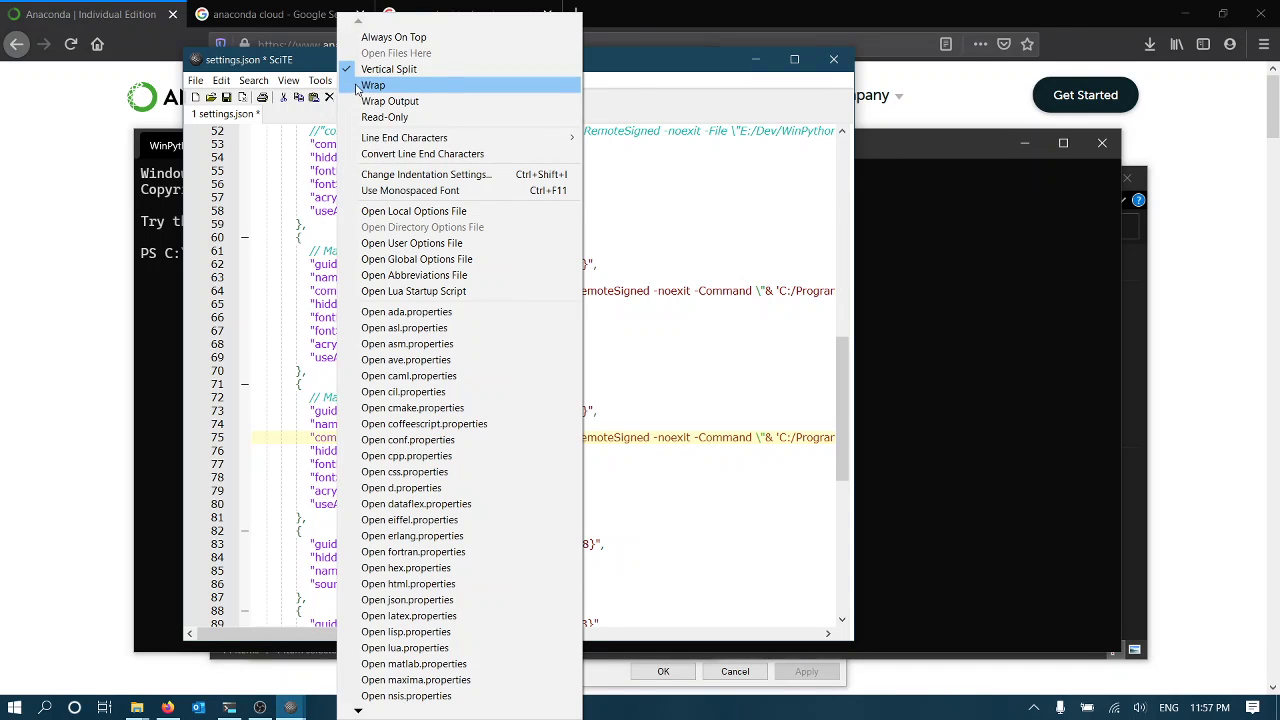
pyautogui.click(372, 85)
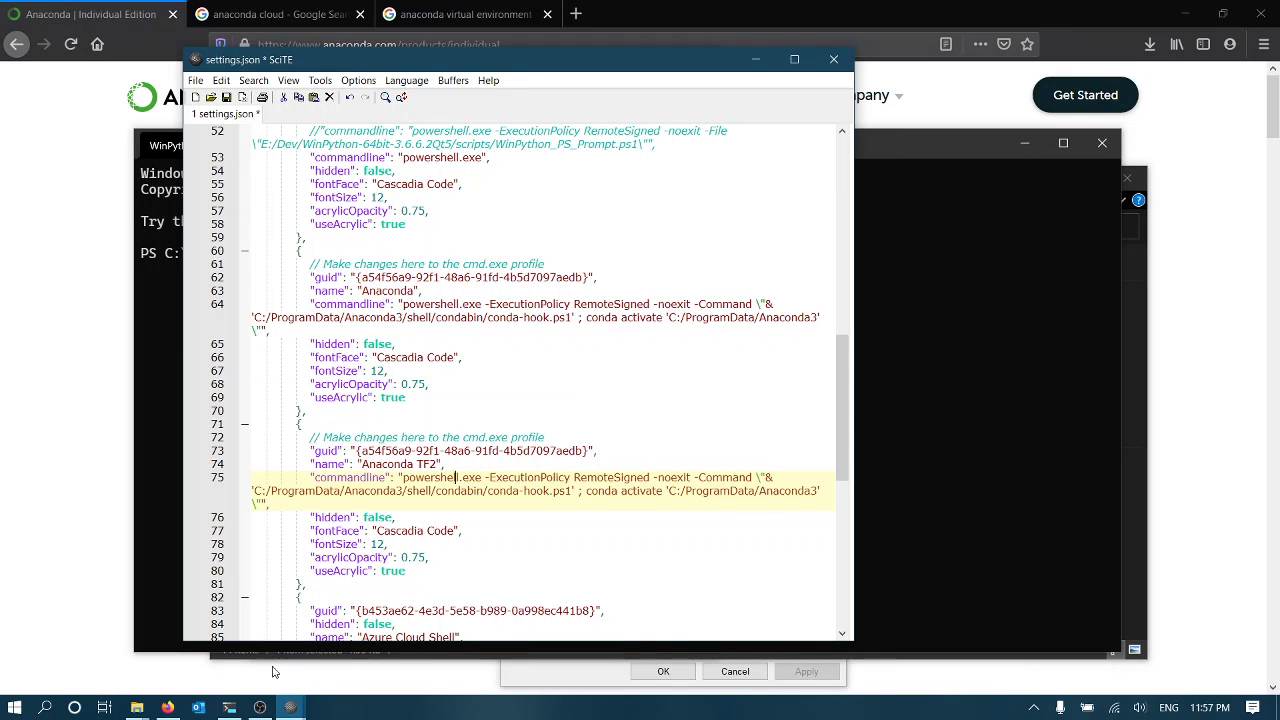
pyautogui.click(138, 707)
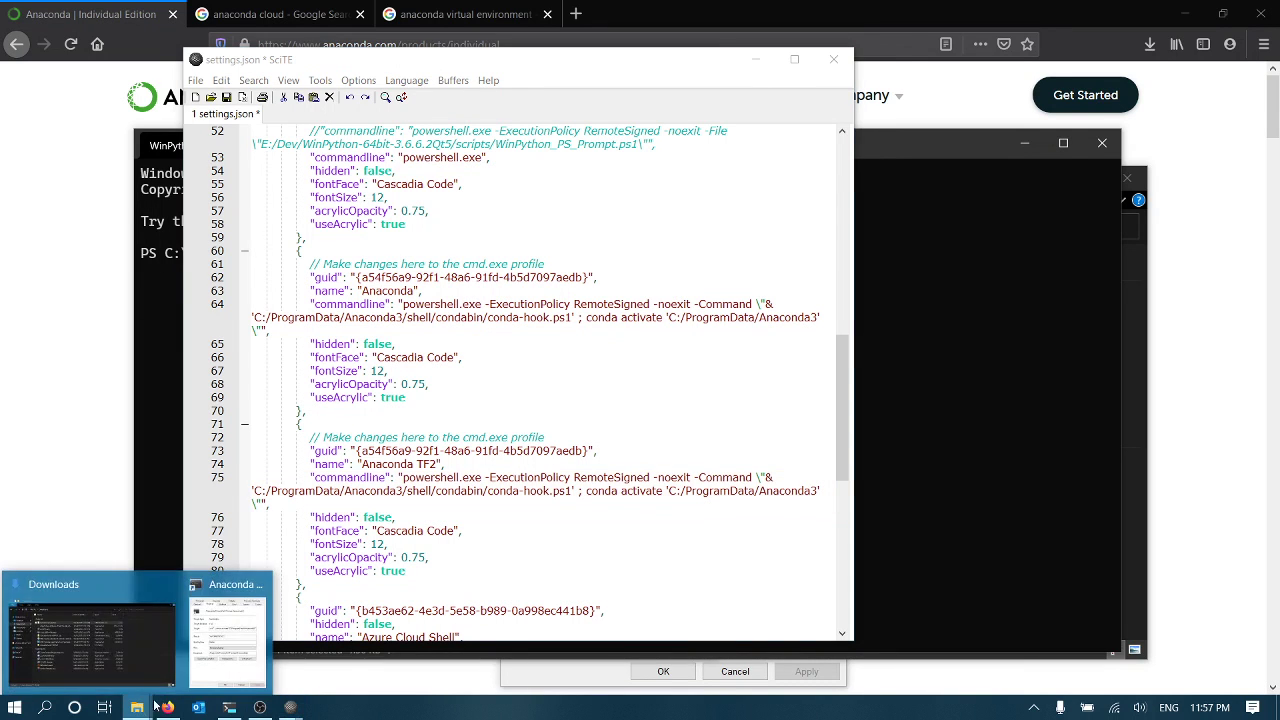
pyautogui.click(217, 617)
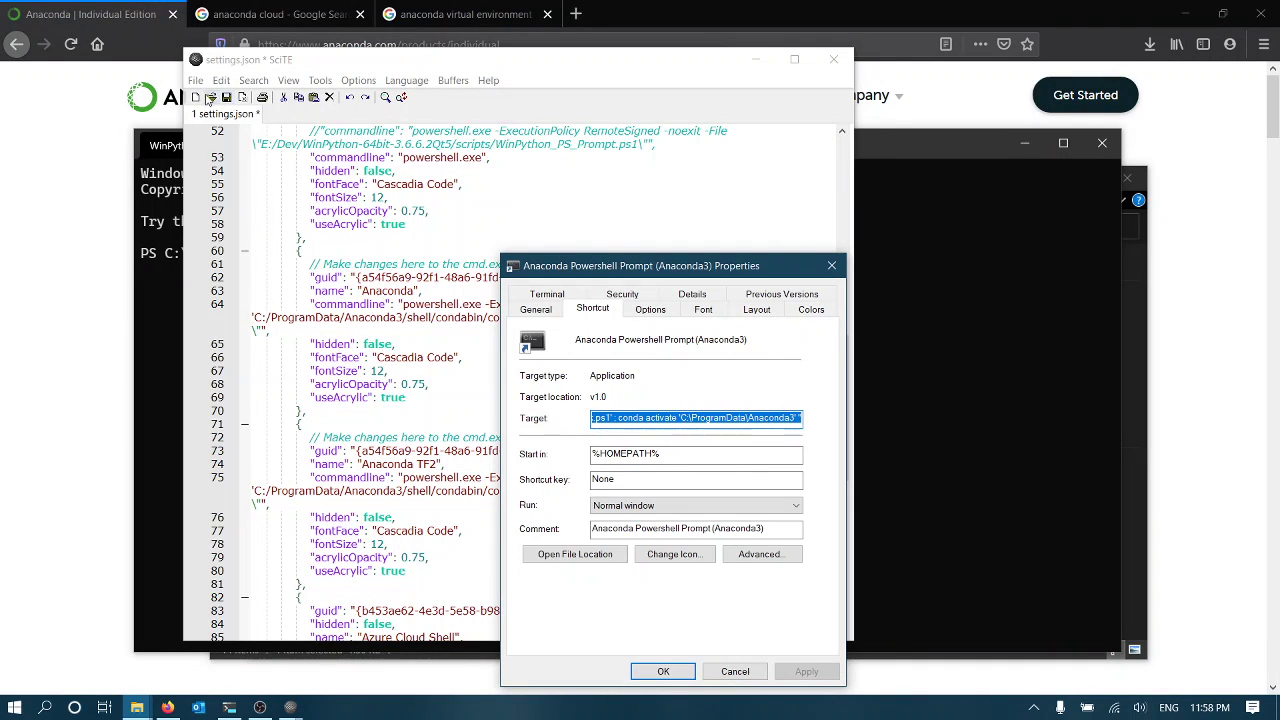
pyautogui.click(196, 97)
pyautogui.hotkey('ctrl', 'v')
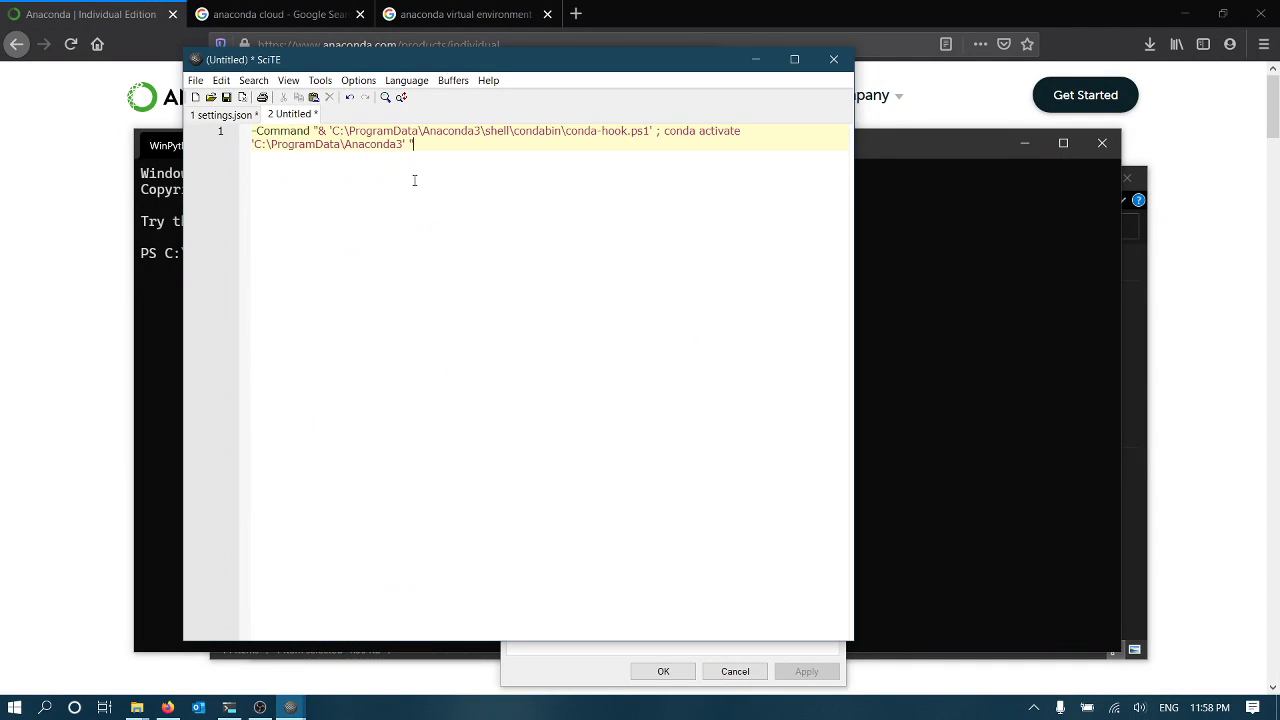
pyautogui.click(334, 131)
# Compare line 75's commandline and select its conda activate Anaconda3 path
pyautogui.click(225, 114)
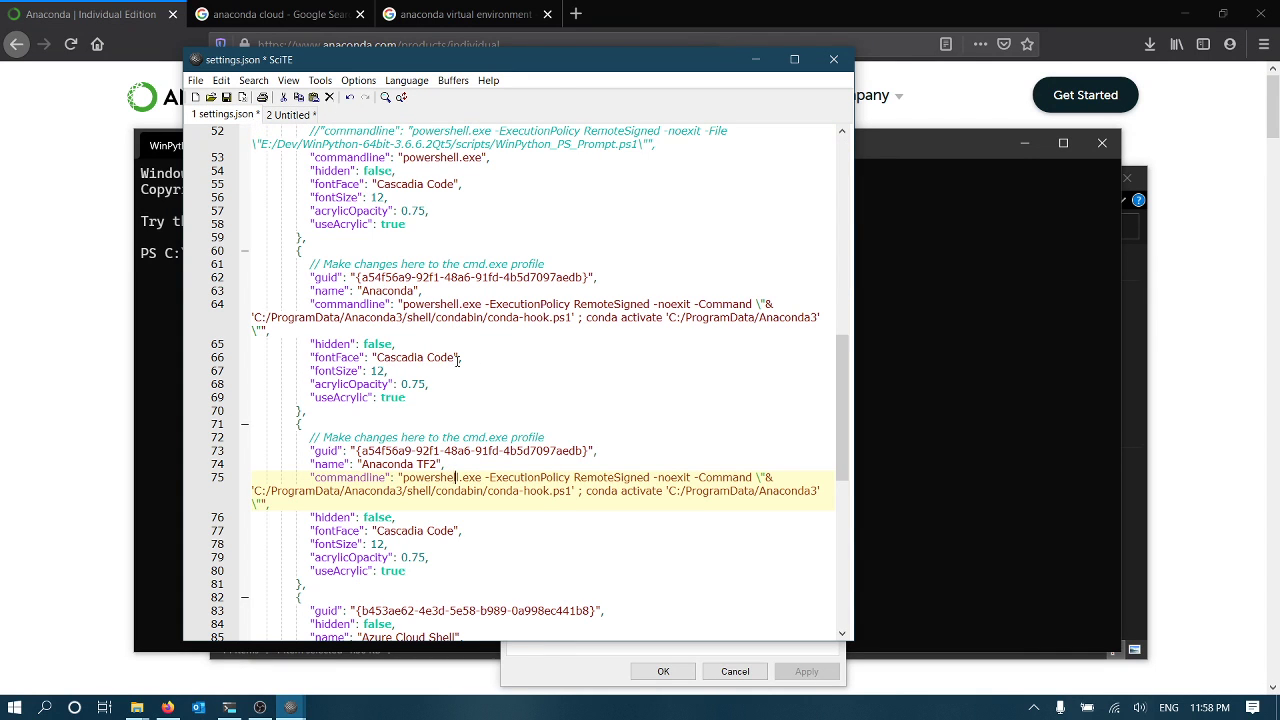
pyautogui.press('Down')
pyautogui.press('Up')
pyautogui.press('End')
pyautogui.press('End')
pyautogui.press('Home')
pyautogui.click(587, 492)
pyautogui.hotkey('shift', 'Right')
pyautogui.hotkey('shift', 'Right')
pyautogui.hotkey('shift', 'Right')
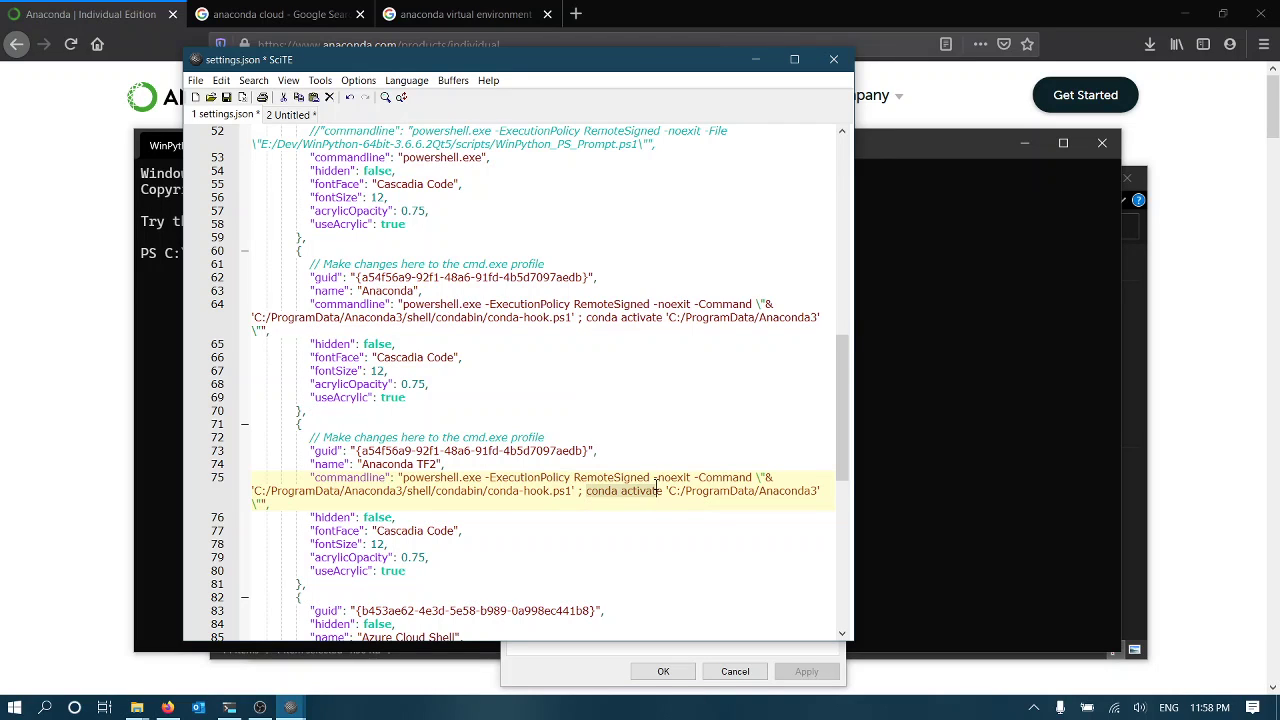
pyautogui.hotkey('shift', 'Right')
pyautogui.hotkey('shift', 'Right')
pyautogui.hotkey('shift', 'Right')
pyautogui.hotkey('shift', 'Right')
pyautogui.hotkey('shift', 'Right')
pyautogui.hotkey('shift', 'Right')
pyautogui.hotkey('shift', 'Right')
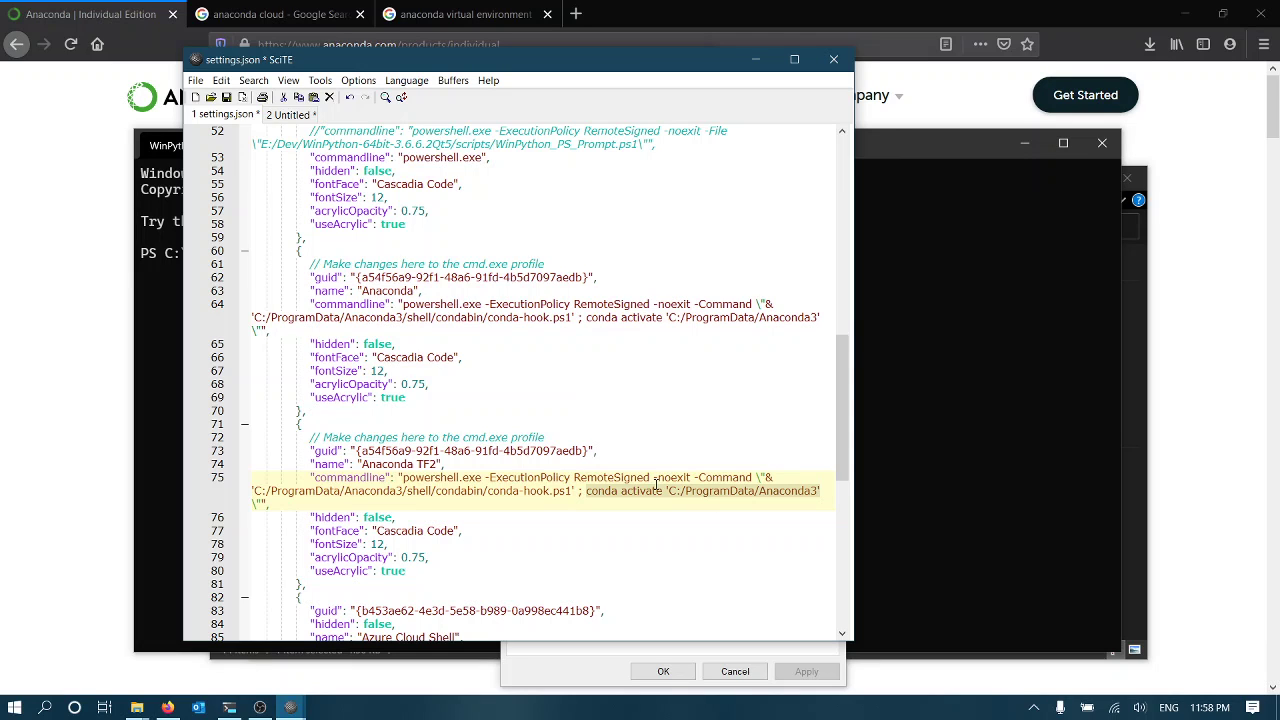
# Open an Anaconda tab and highlight the (base) environment name in its prompt
pyautogui.click(943, 354)
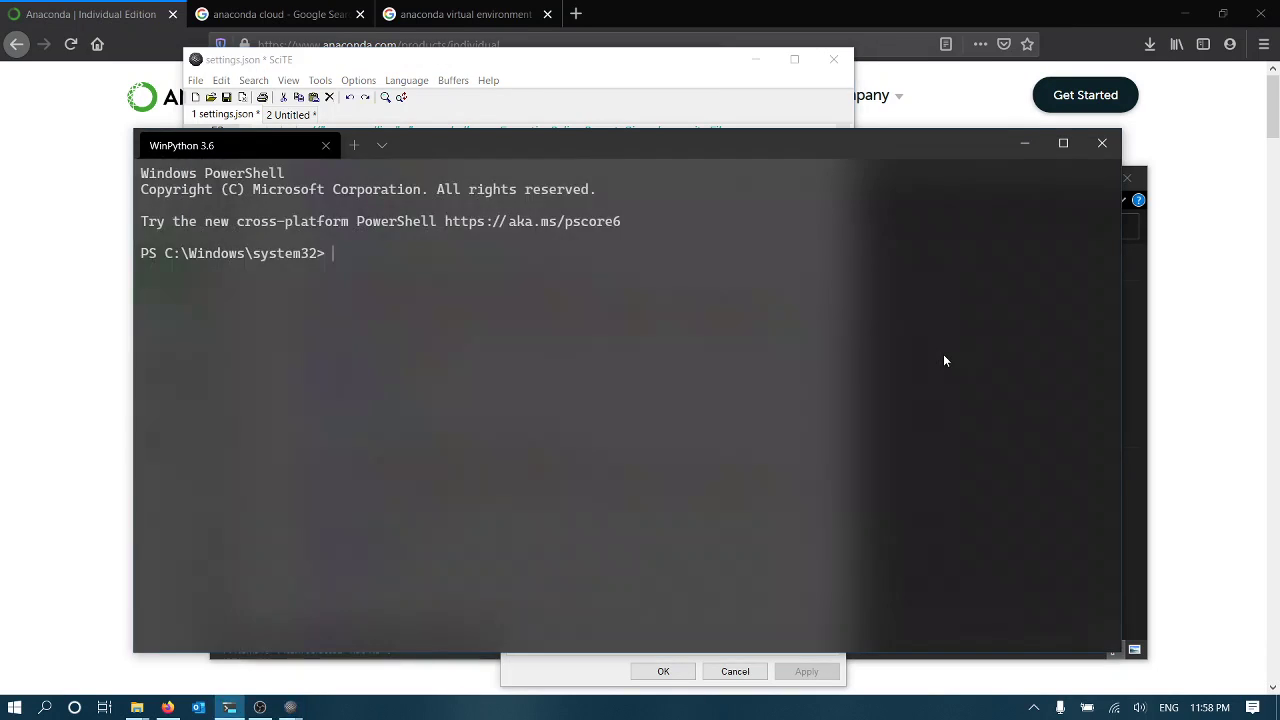
pyautogui.click(381, 145)
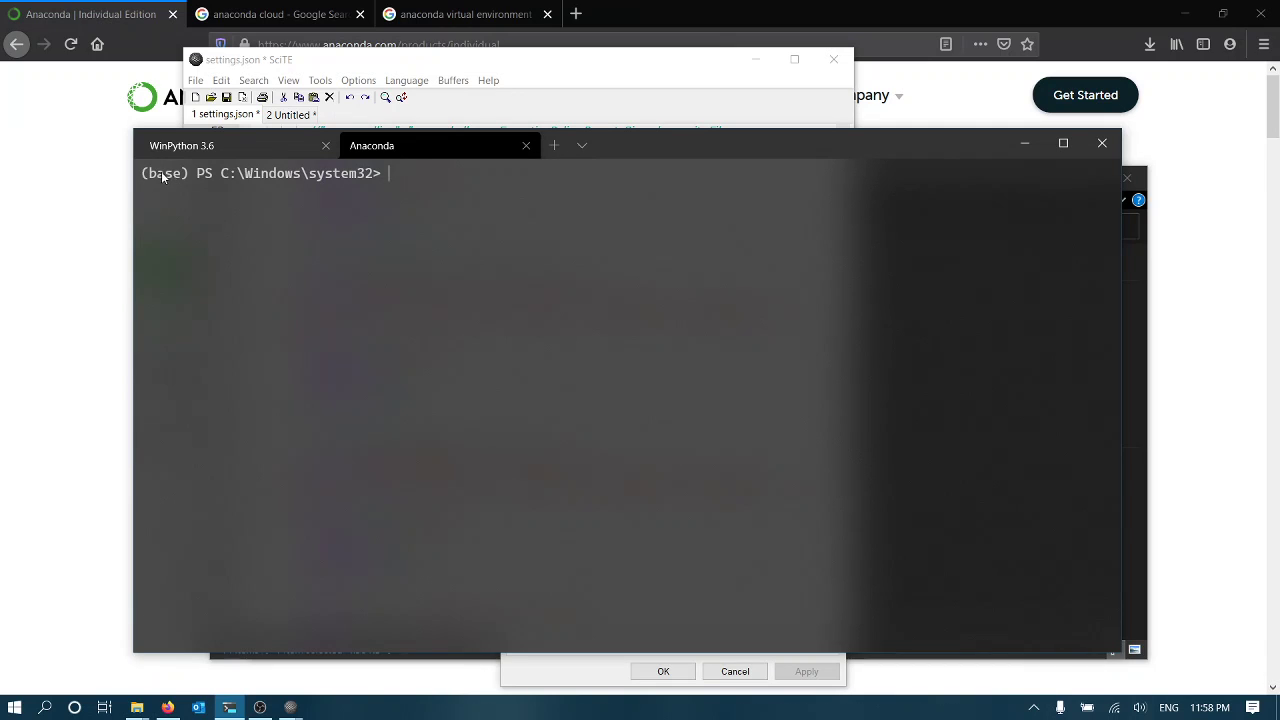
pyautogui.doubleClick(165, 174)
pyautogui.moveTo(290, 707)
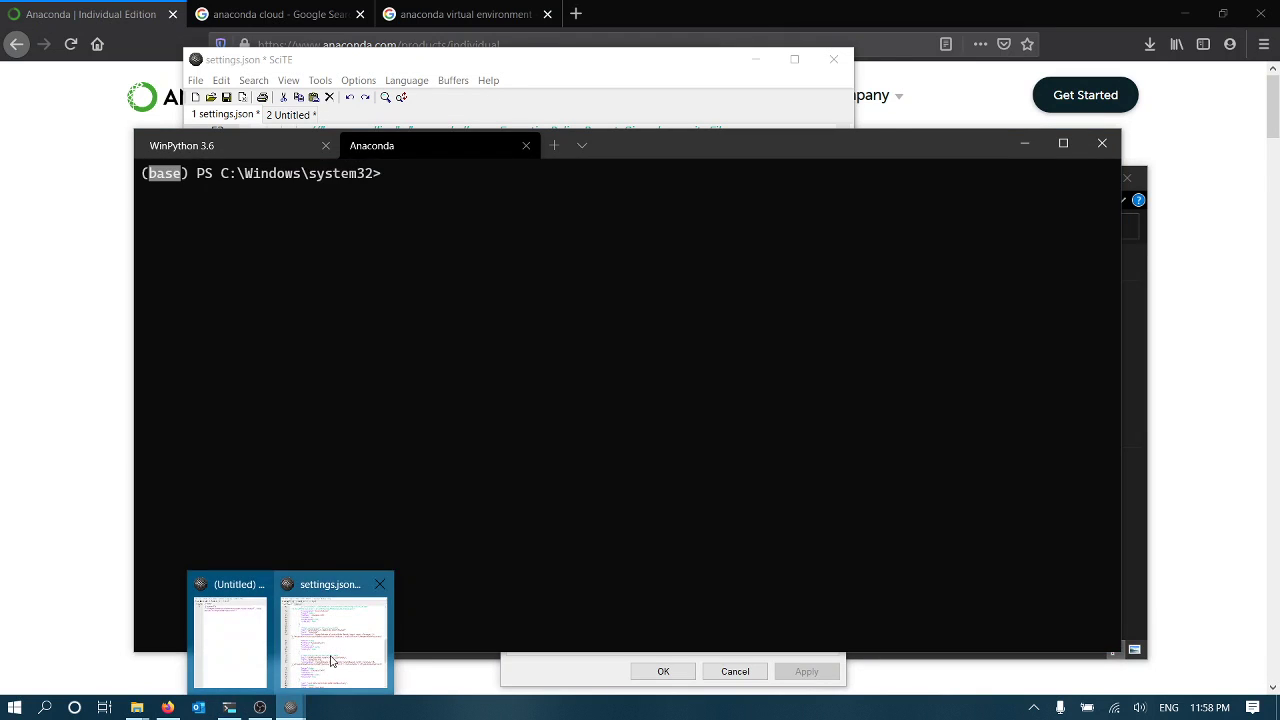
# Load uuidgenerator.net in a new browser tab to get a fresh UUID
pyautogui.click(333, 645)
pyautogui.click(502, 475)
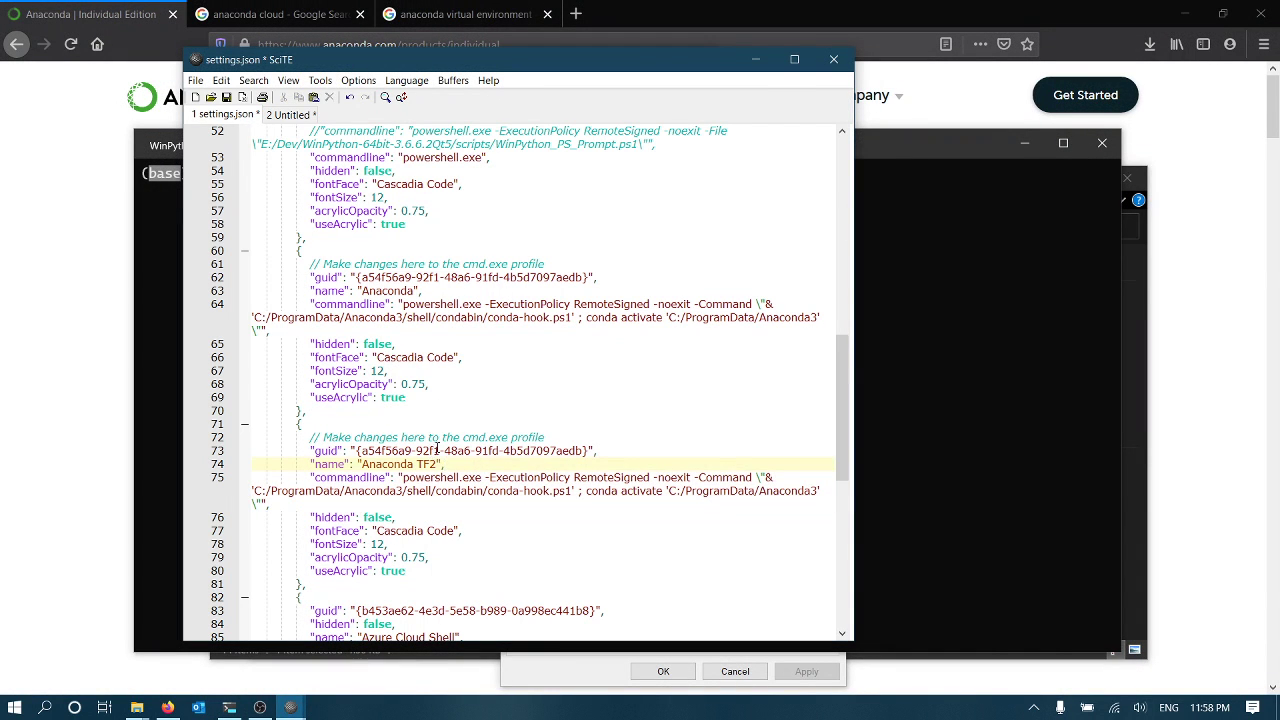
pyautogui.click(575, 14)
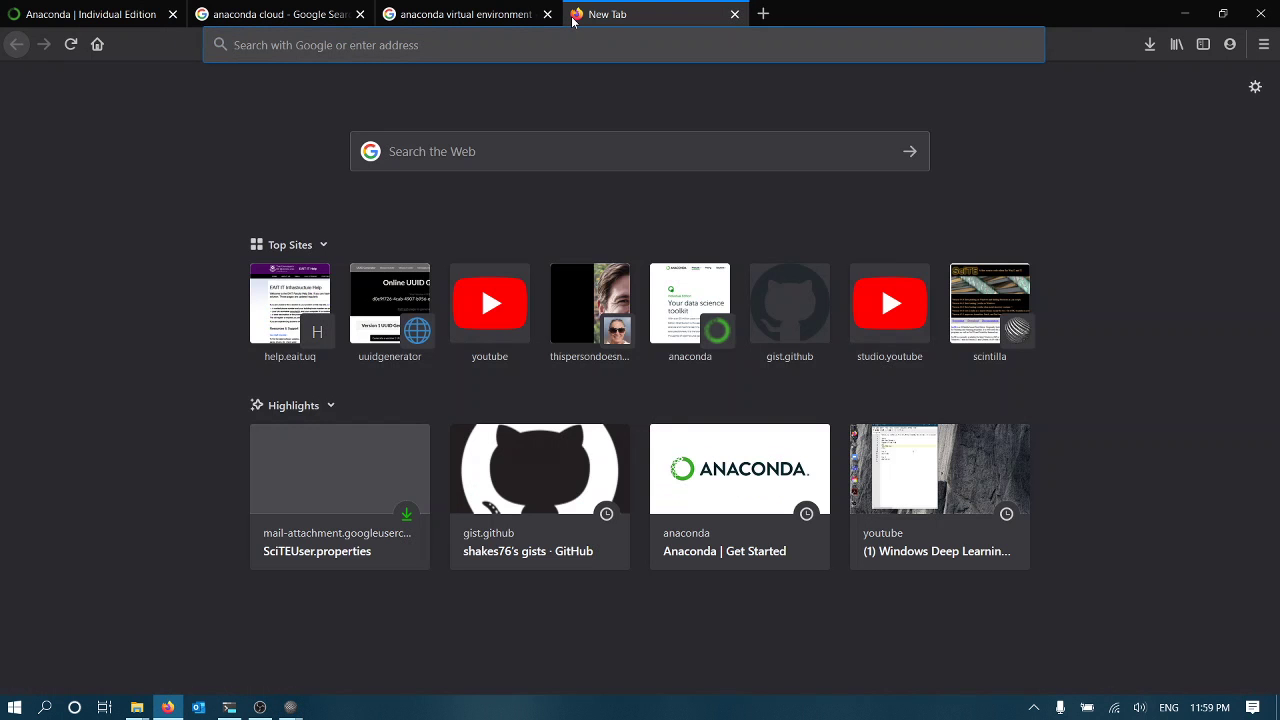
pyautogui.write('uuid')
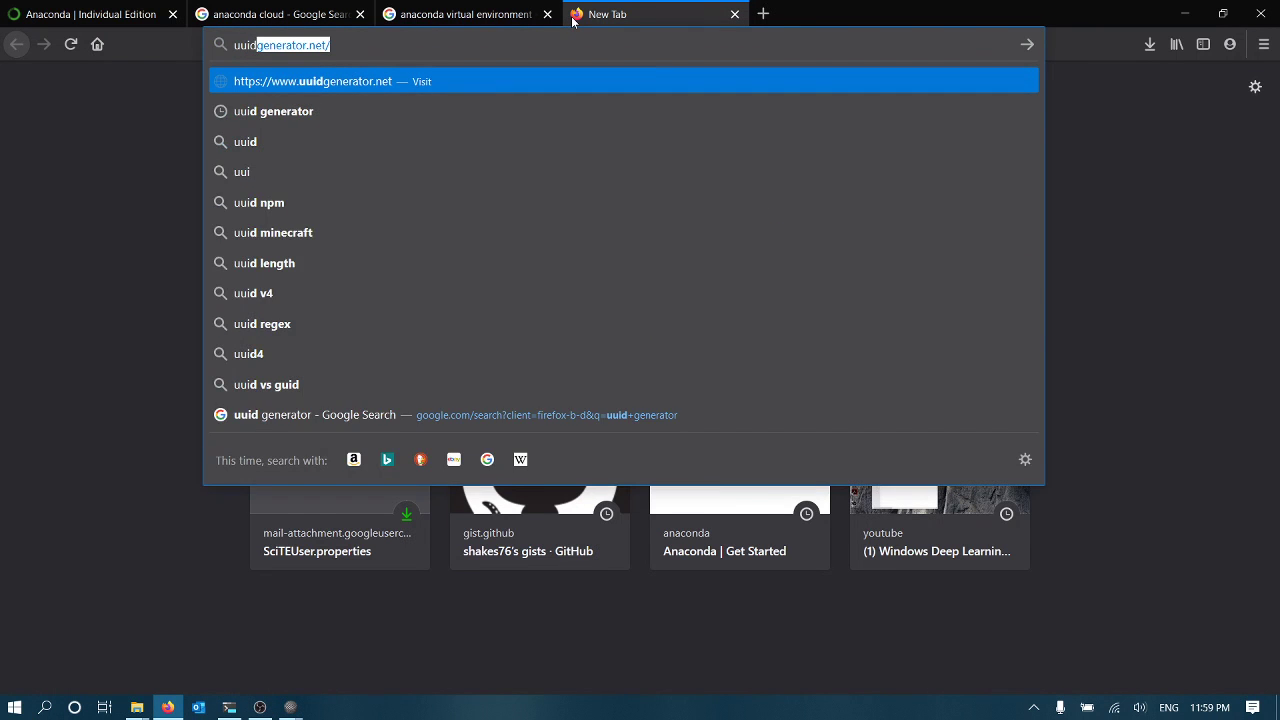
pyautogui.press('Return')
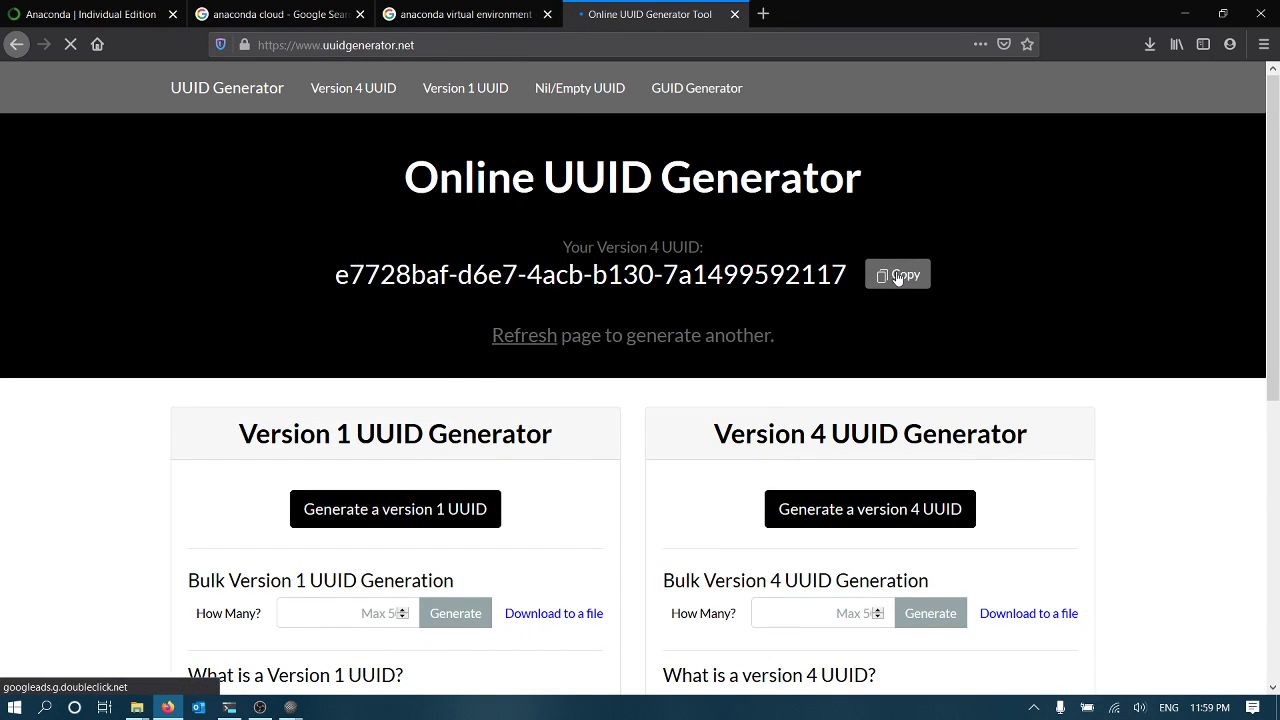
# Paste the new UUID over the TF2 guid on line 73 and defaultProfile on line 11
pyautogui.click(890, 276)
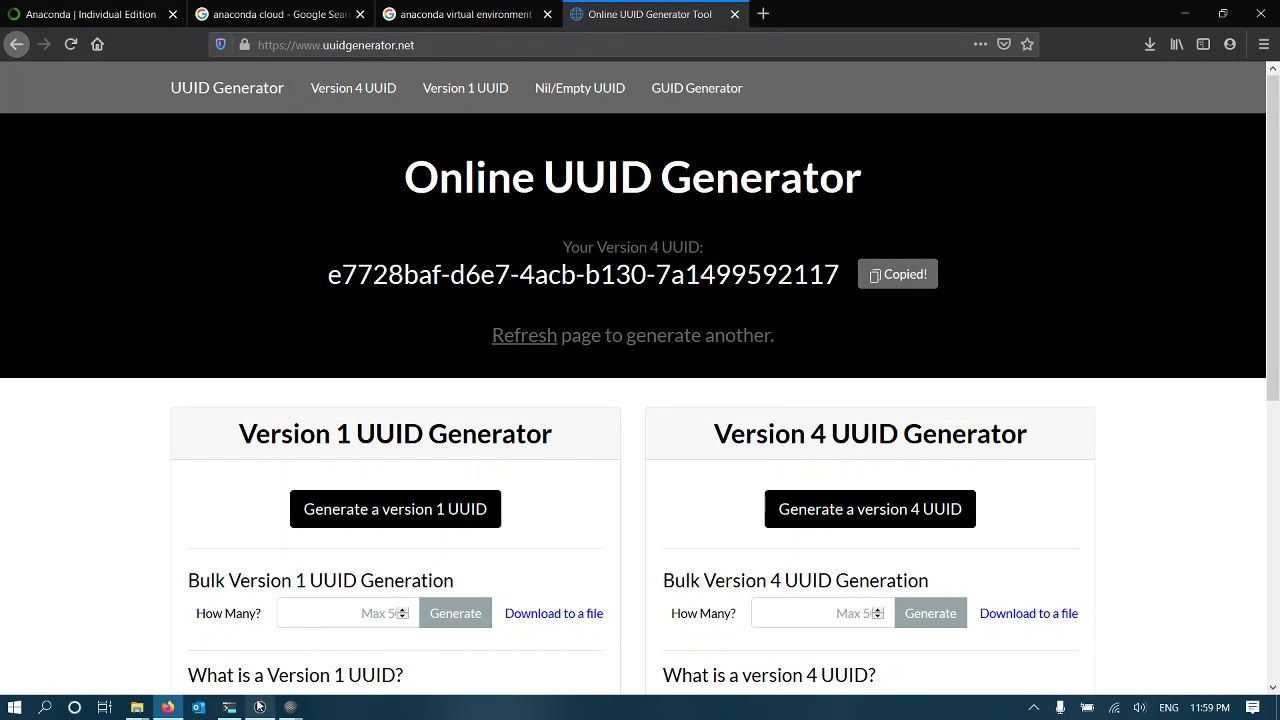
pyautogui.click(293, 706)
pyautogui.click(333, 640)
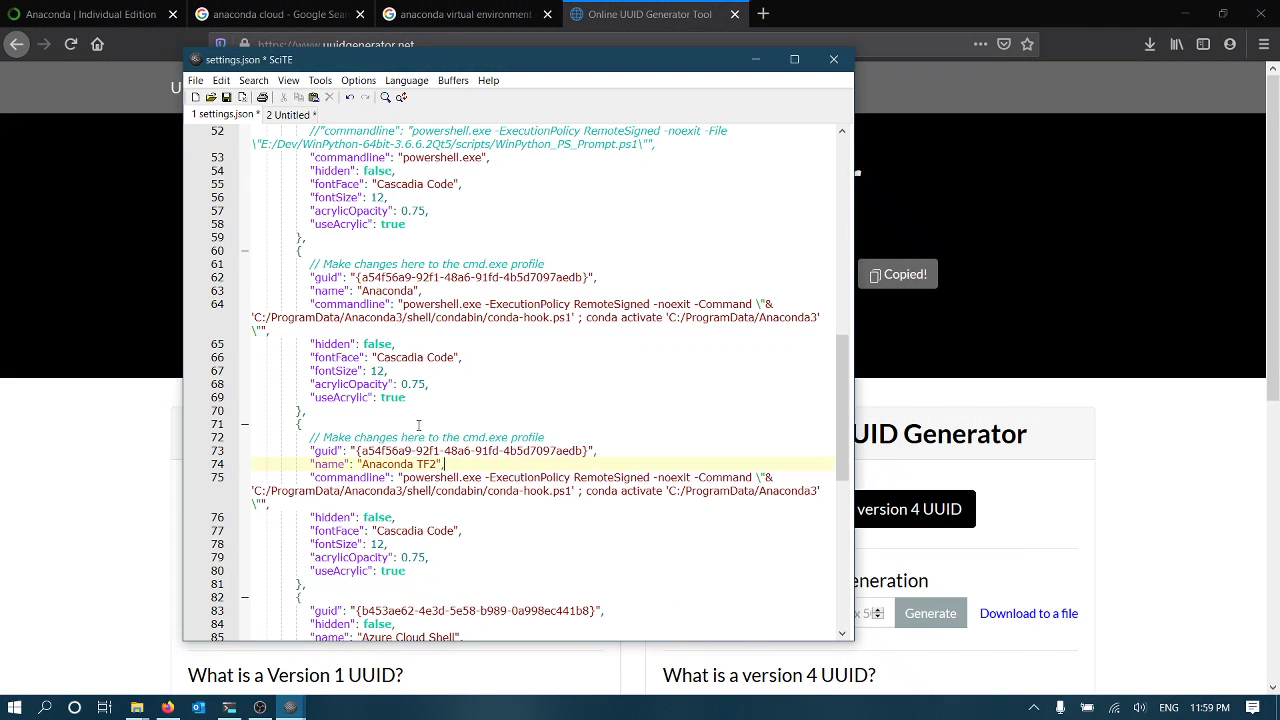
pyautogui.moveTo(362, 451); pyautogui.dragTo(583, 451)
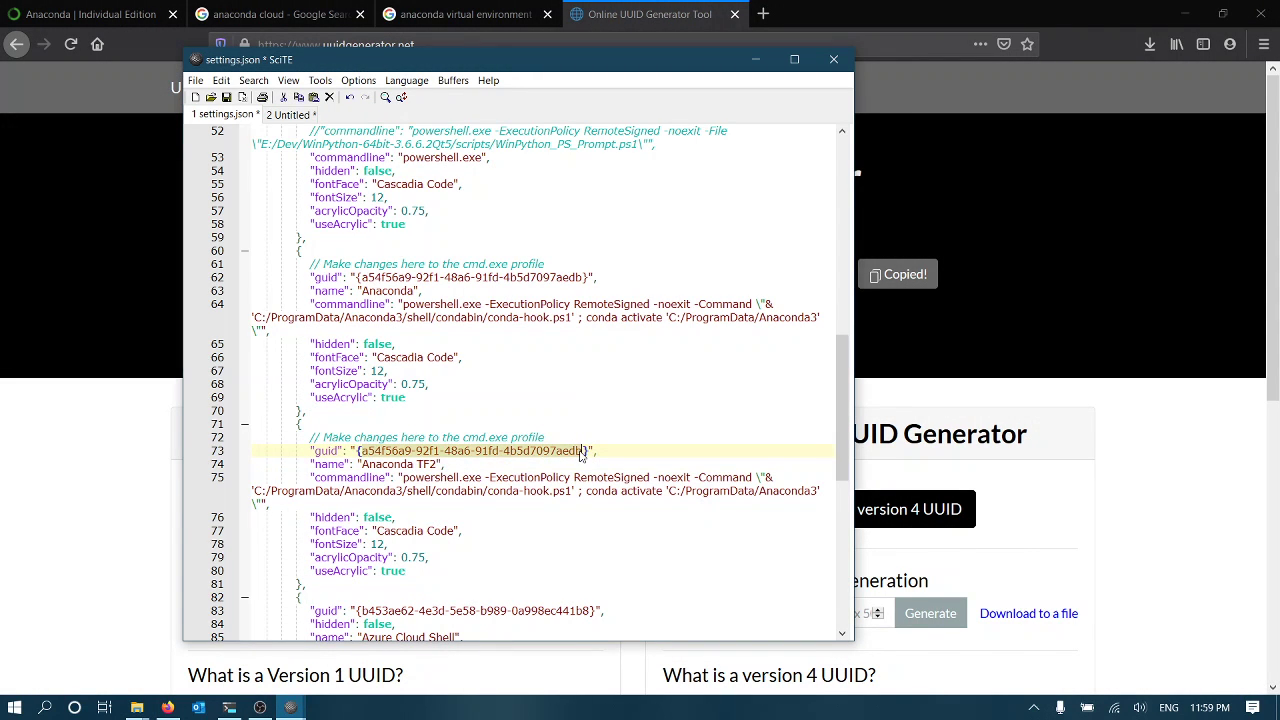
pyautogui.hotkey('ctrl', 'v')
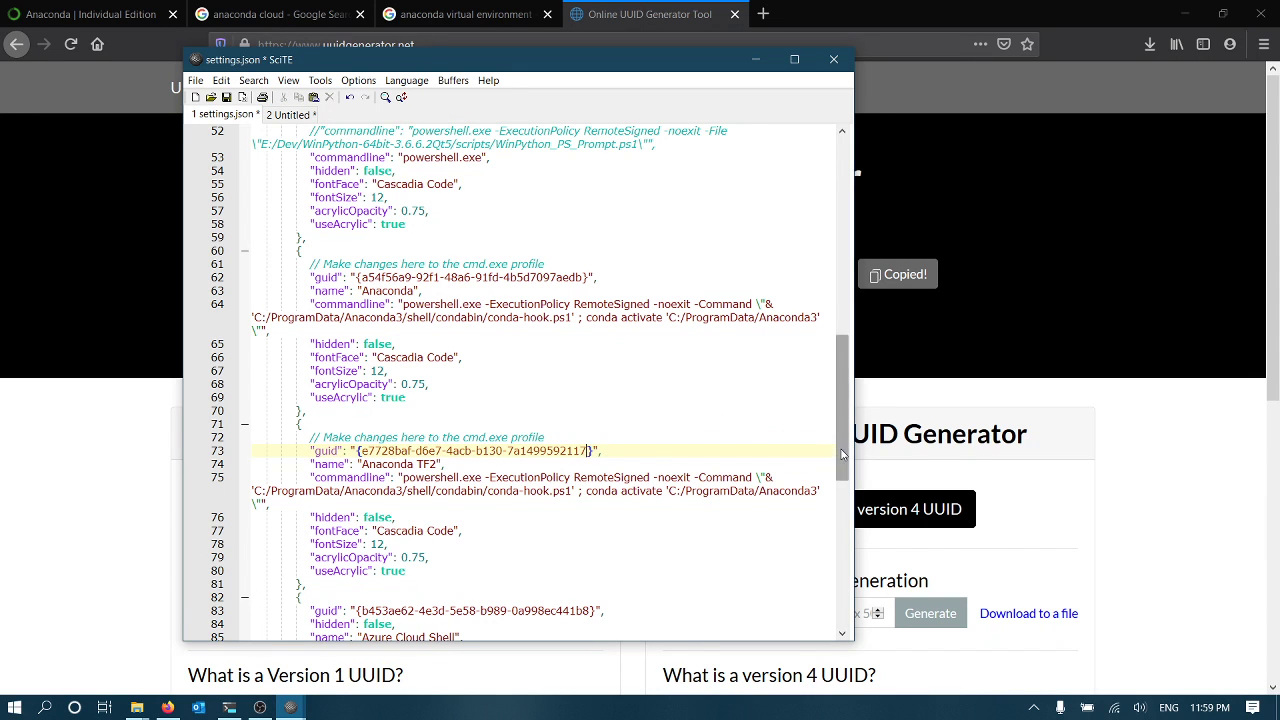
pyautogui.moveTo(843, 450); pyautogui.dragTo(843, 150)
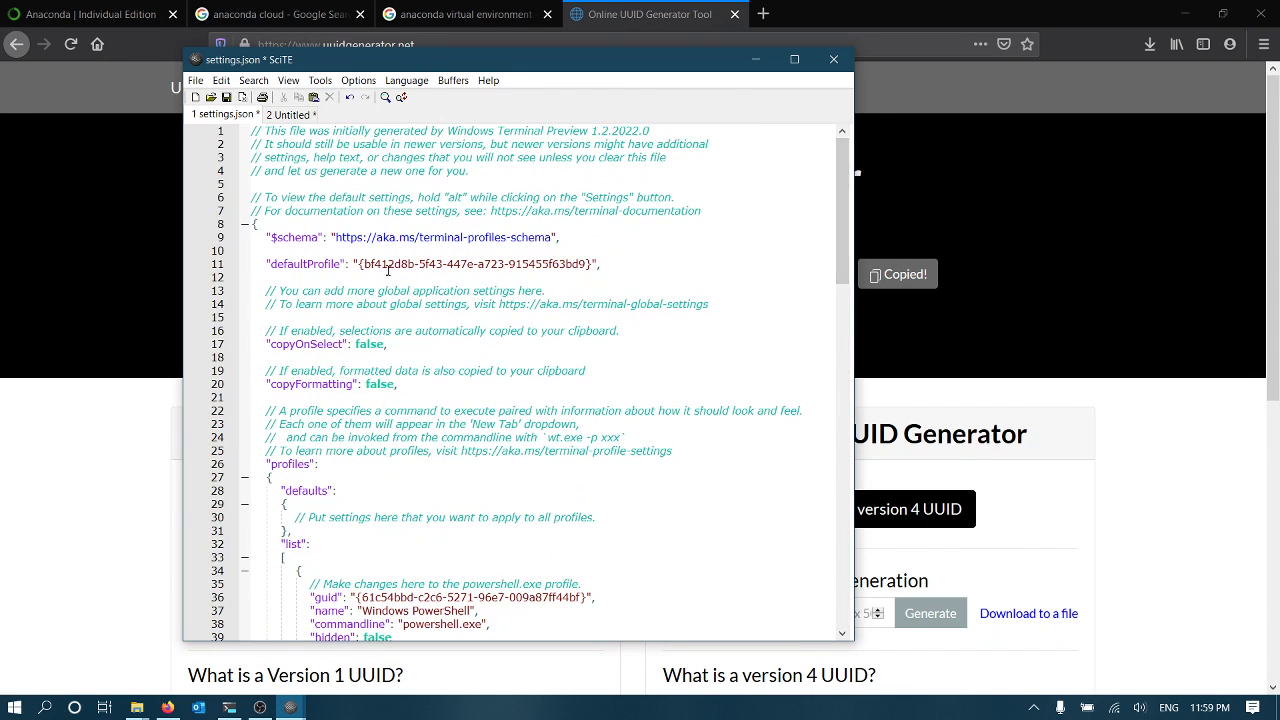
pyautogui.moveTo(364, 264); pyautogui.dragTo(587, 264)
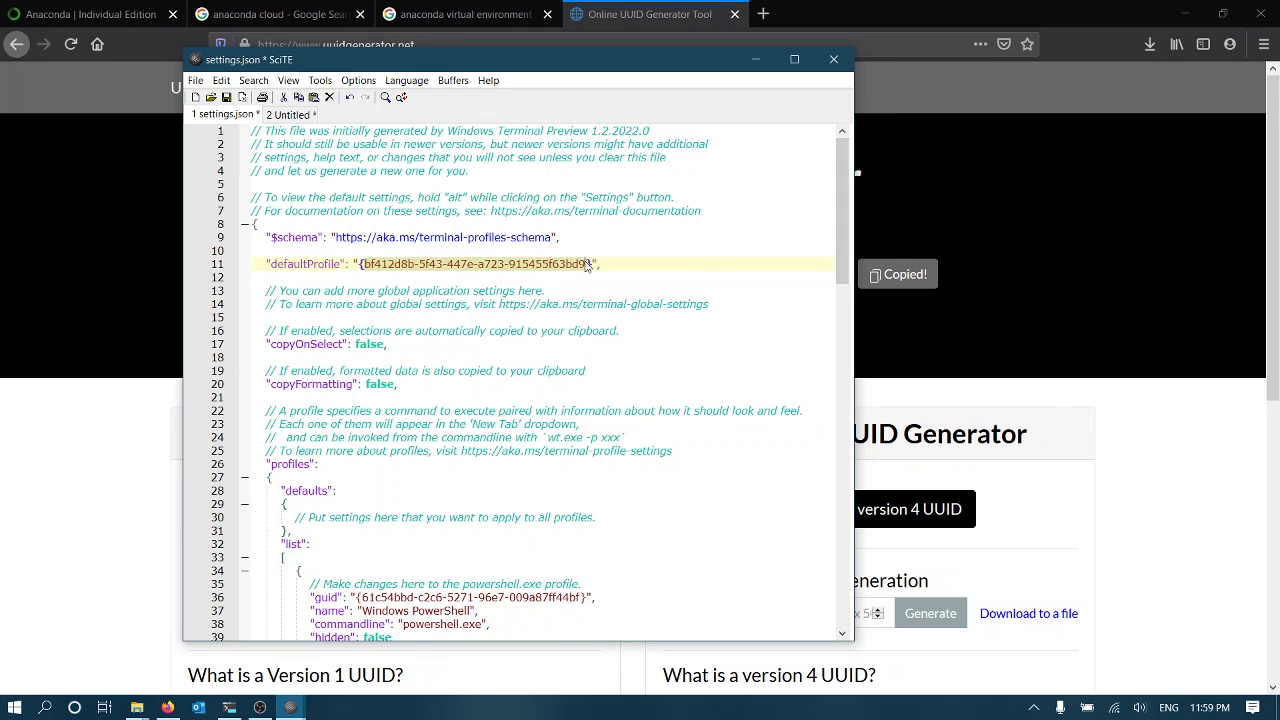
pyautogui.hotkey('ctrl', 'v')
# Save settings.json, then close all Windows Terminal tabs at the confirmation
pyautogui.hotkey('ctrl', 's')
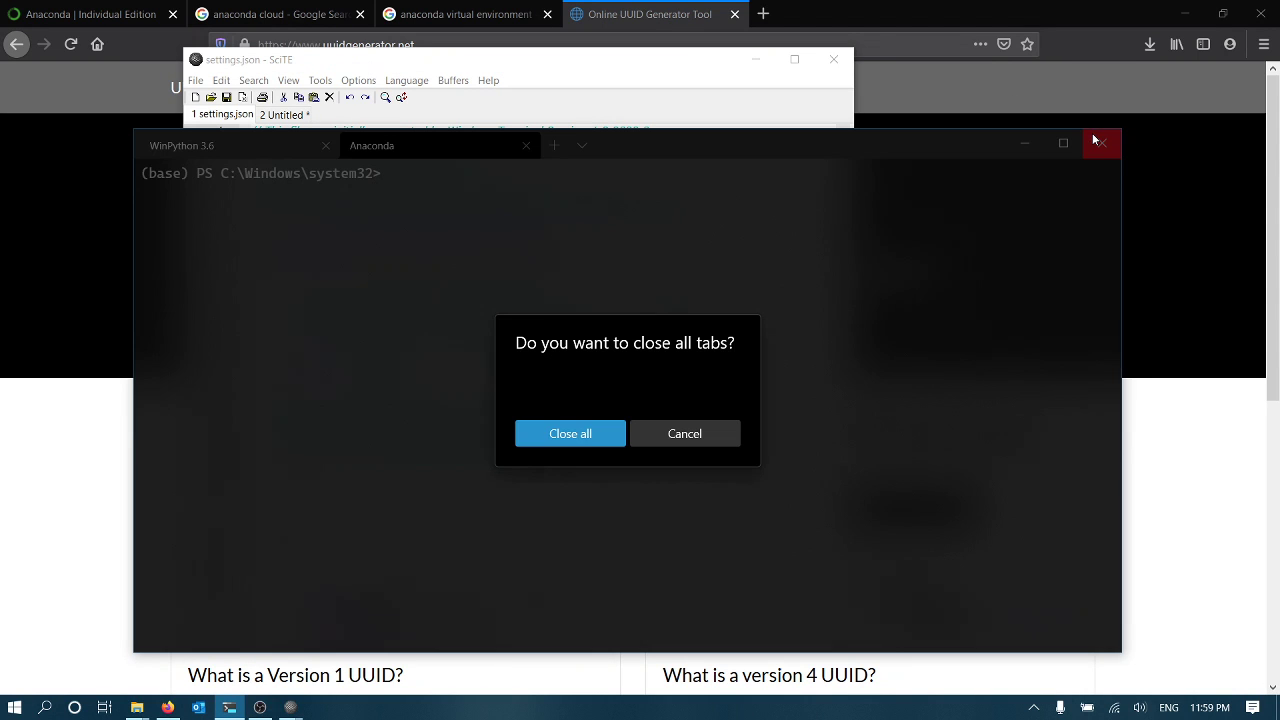
pyautogui.click(581, 438)
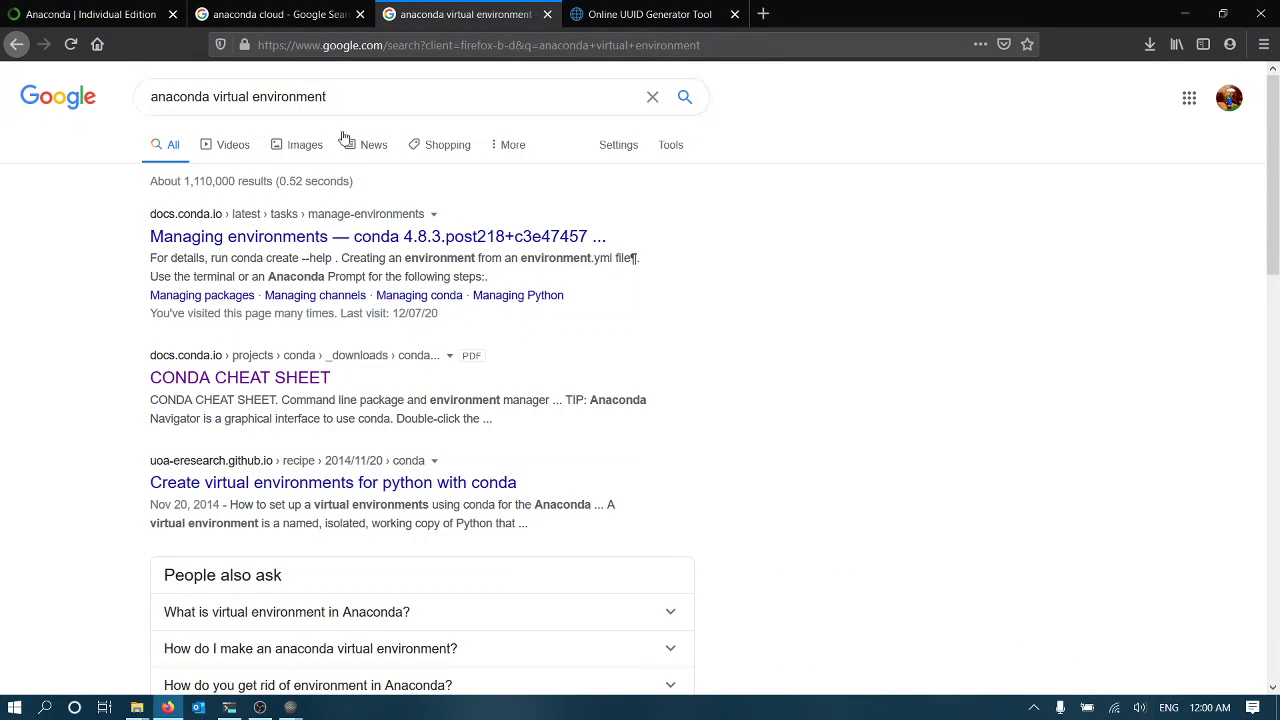
# Open conda's Managing environments page at 'Creating an environment with commands' and select the conda create example
pyautogui.click(330, 238)
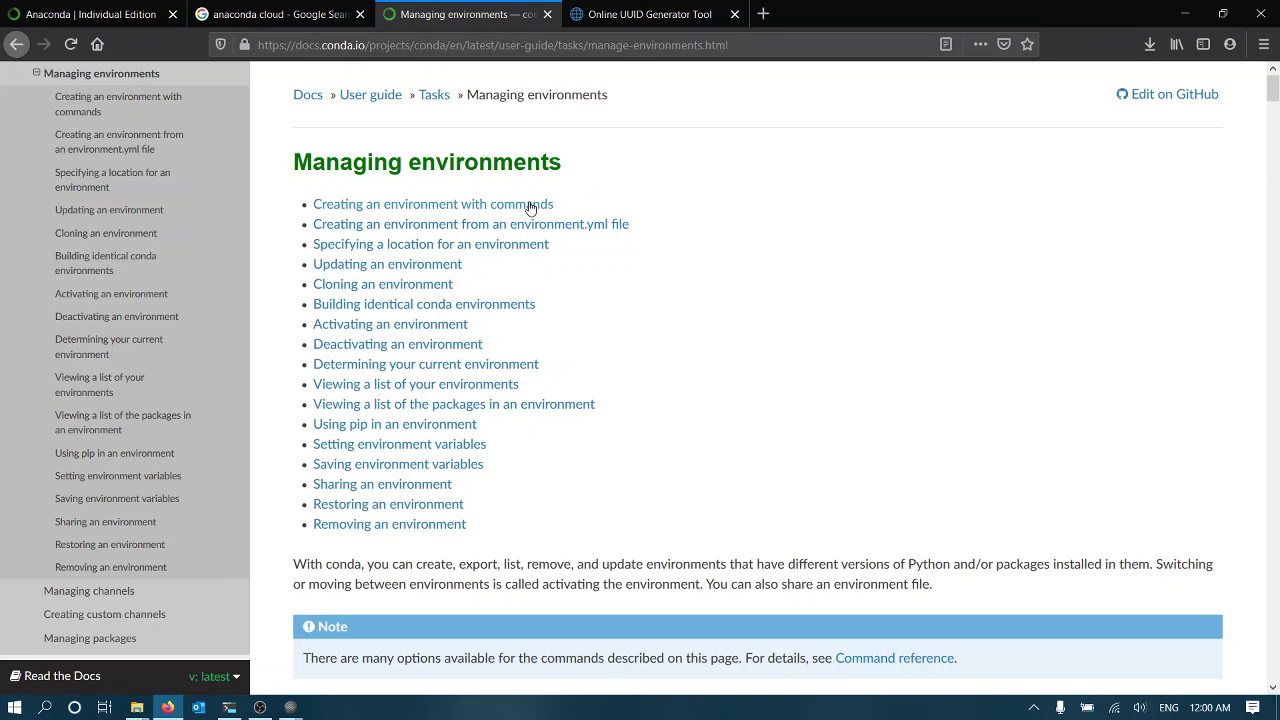
pyautogui.click(530, 207)
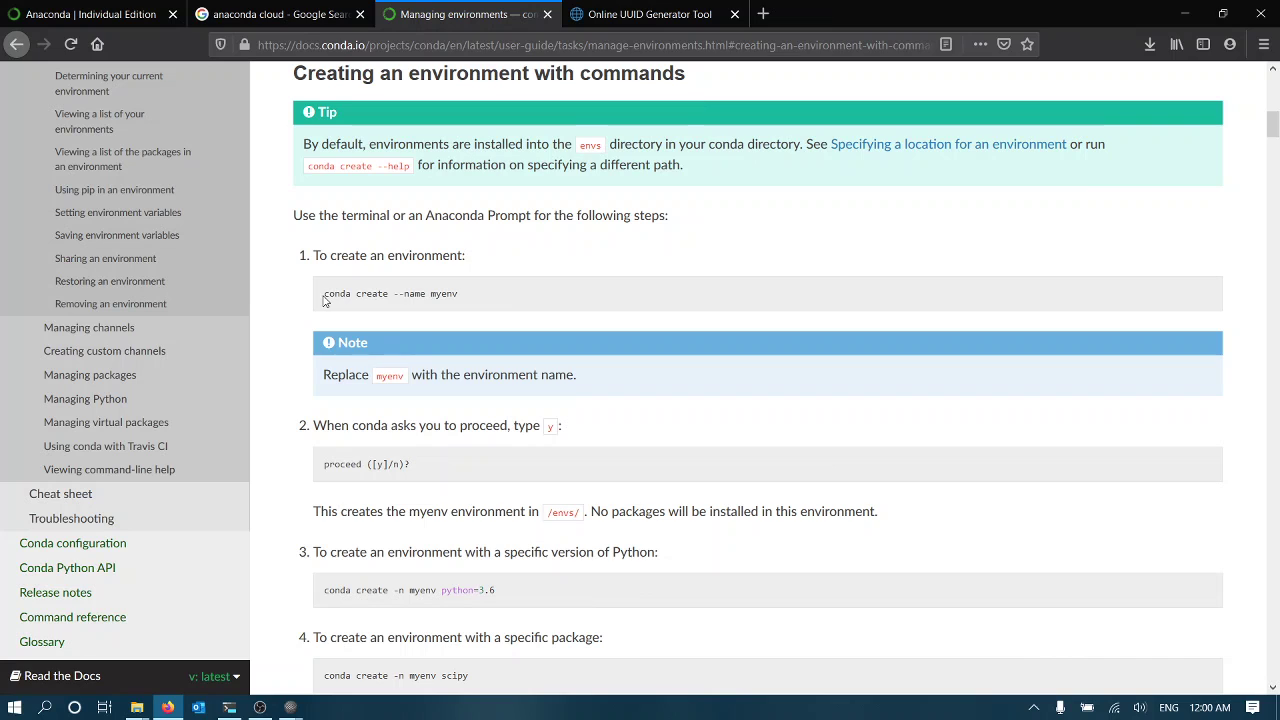
pyautogui.moveTo(324, 294); pyautogui.dragTo(462, 301)
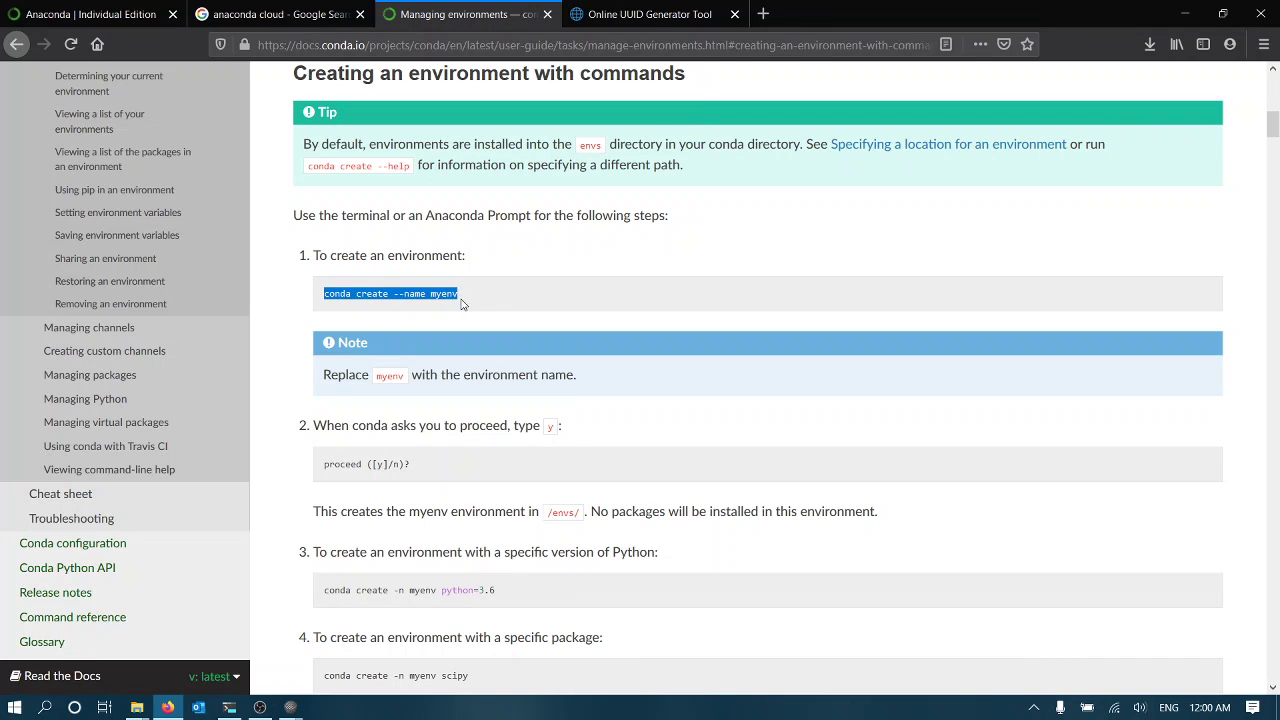
# In the Anaconda terminal, create the tf2 environment with conda create --name tf2, copying its location path
pyautogui.click(230, 708)
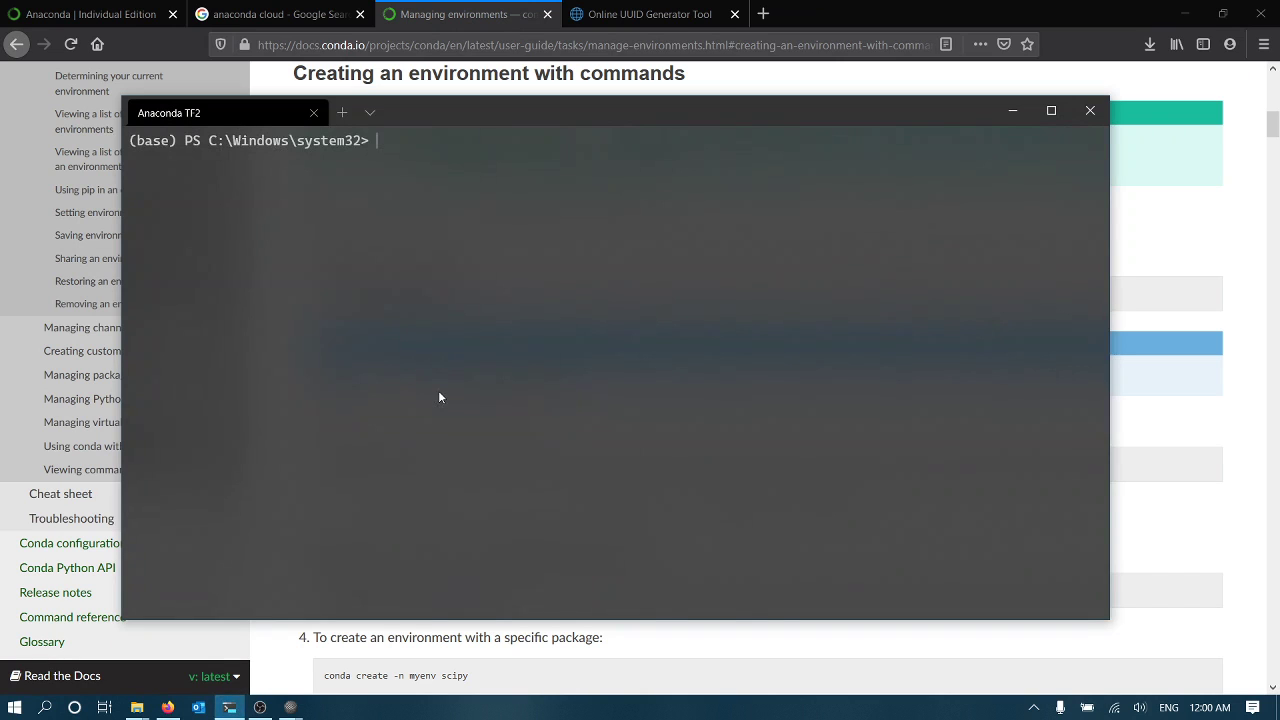
pyautogui.write('conda ')
pyautogui.write('create')
pyautogui.click(498, 22)
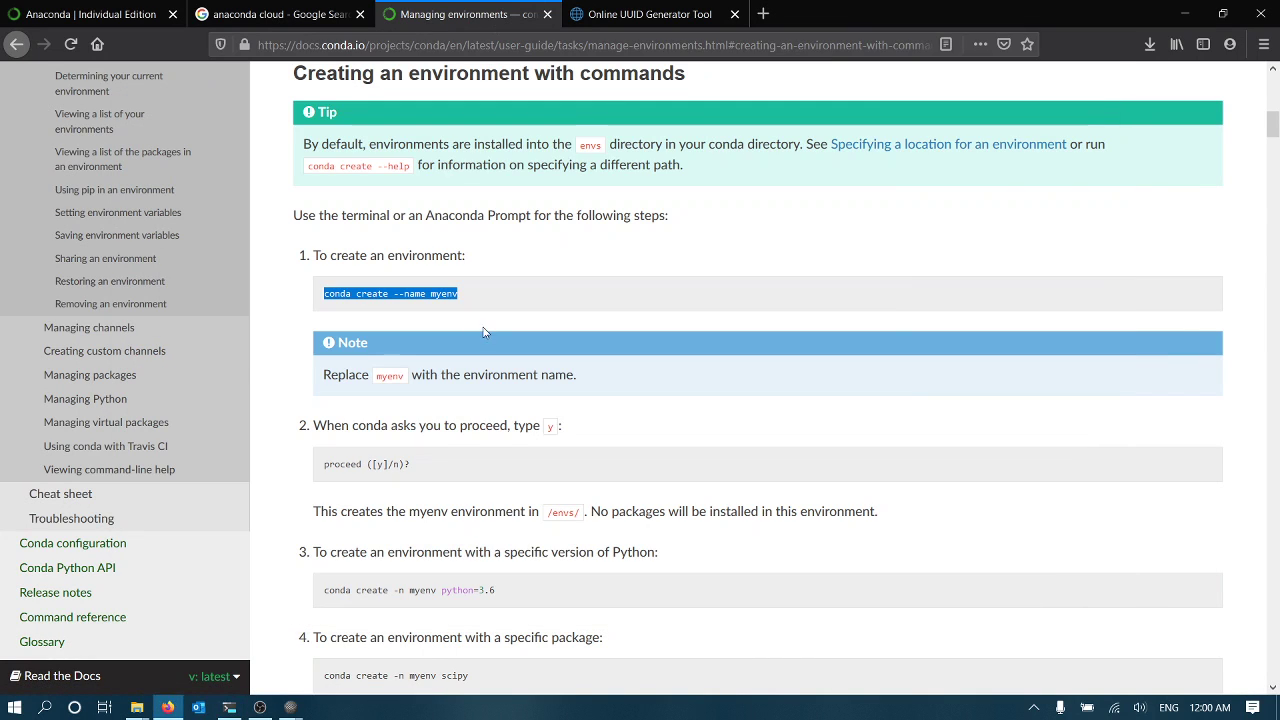
pyautogui.click(230, 708)
pyautogui.write('--name tf2')
pyautogui.press('Return')
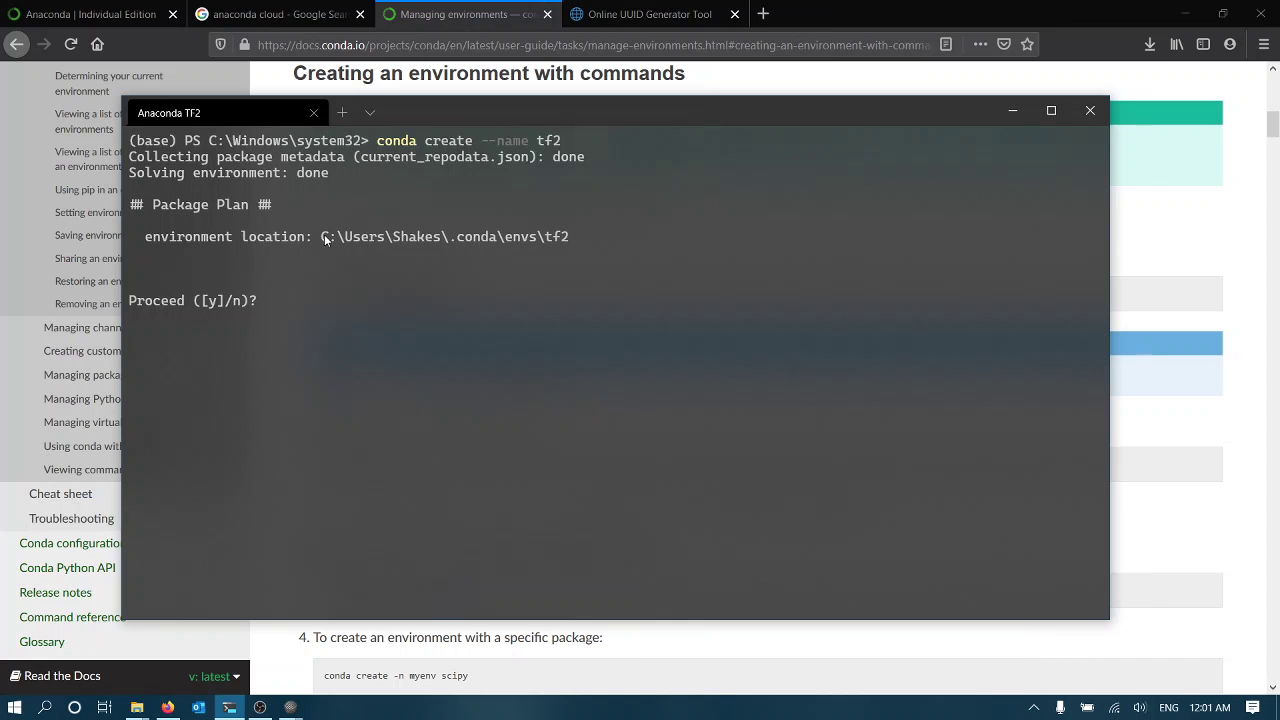
pyautogui.moveTo(322, 237); pyautogui.dragTo(568, 237)
pyautogui.rightClick(568, 237)
pyautogui.write('y')
pyautogui.press('Return')
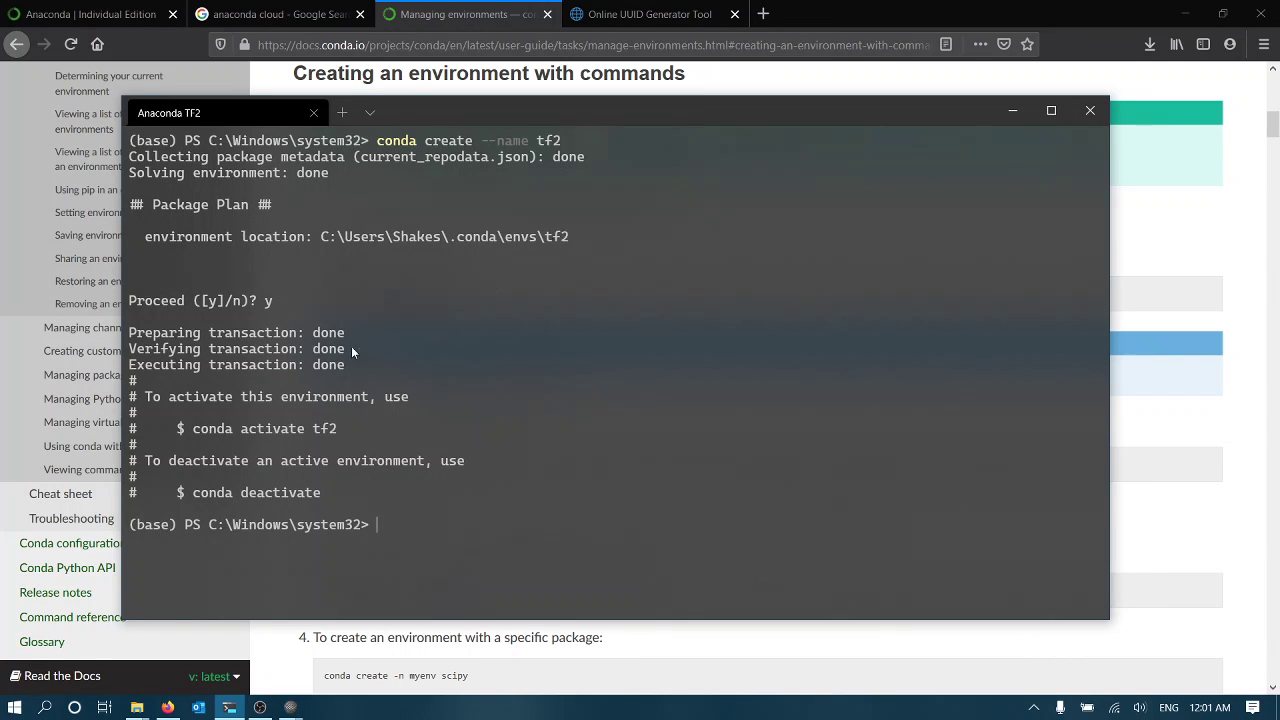
pyautogui.write('conda')
pyautogui.write(' activate')
pyautogui.write(' tf2')
# Activate tf2 with conda activate tf2 and check the (tf2) prompt name
pyautogui.press('Return')
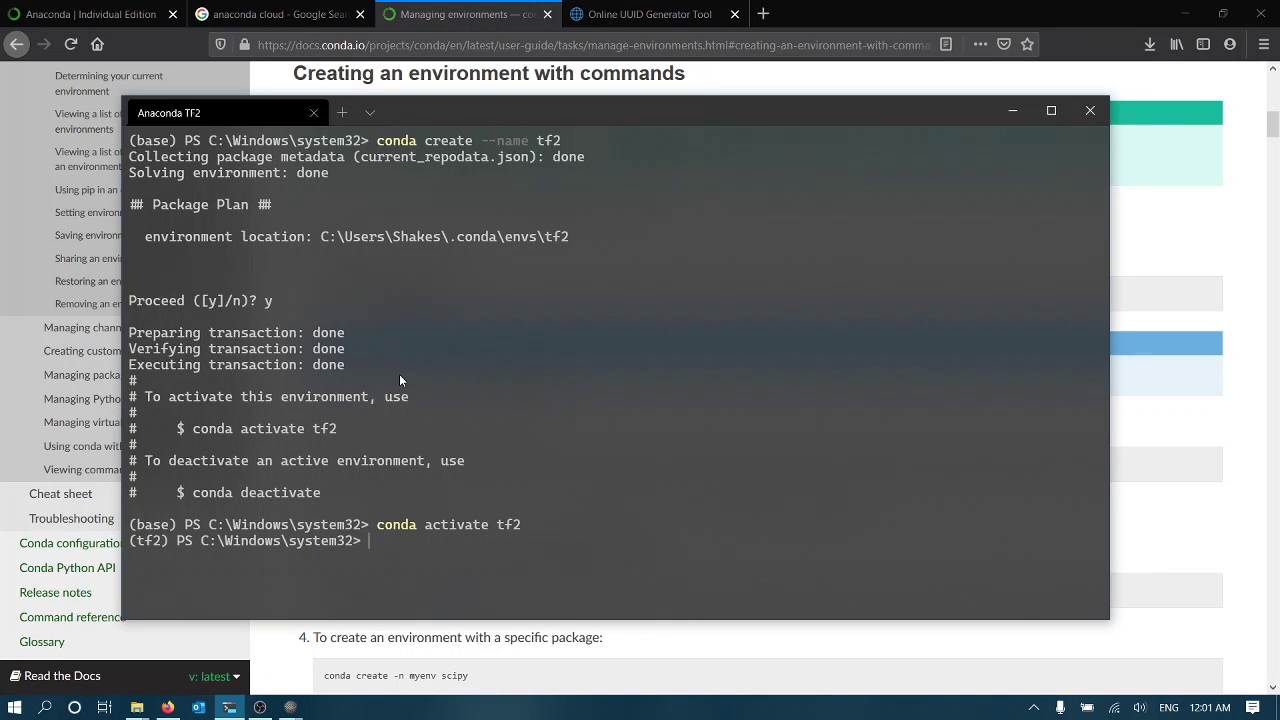
pyautogui.doubleClick(147, 545)
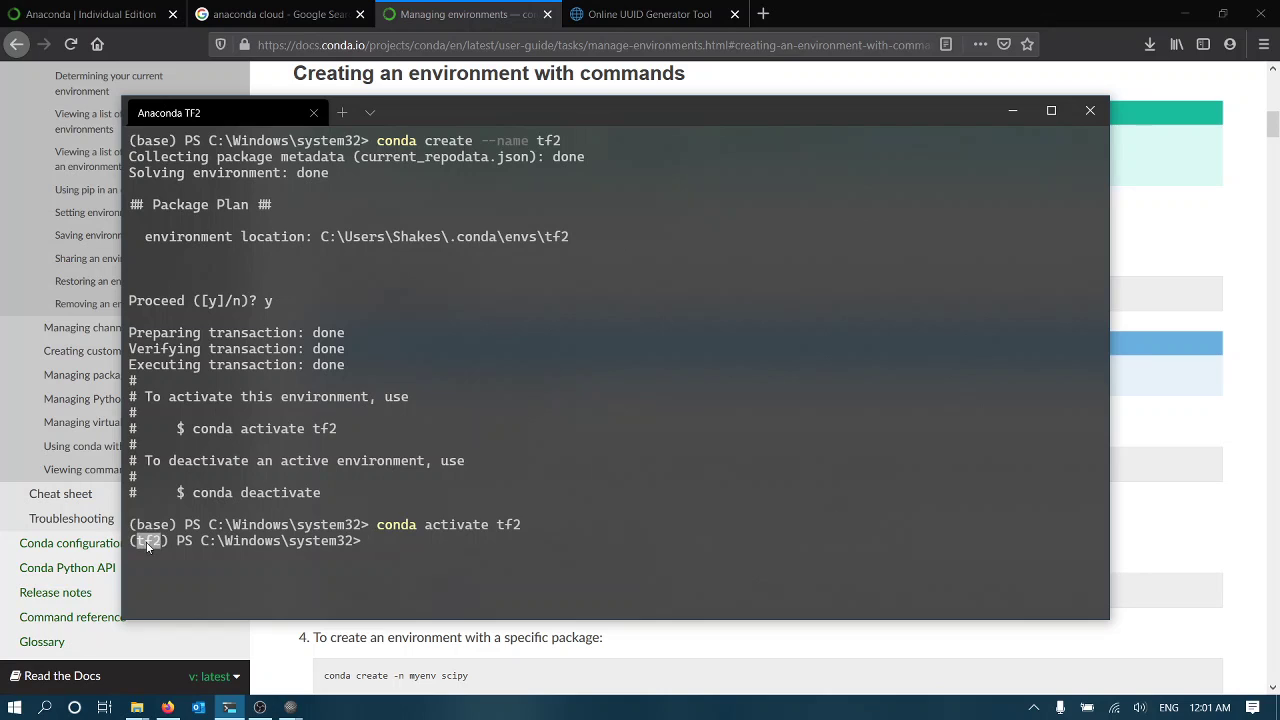
pyautogui.click(298, 485)
pyautogui.write('conda install tensorrflow')
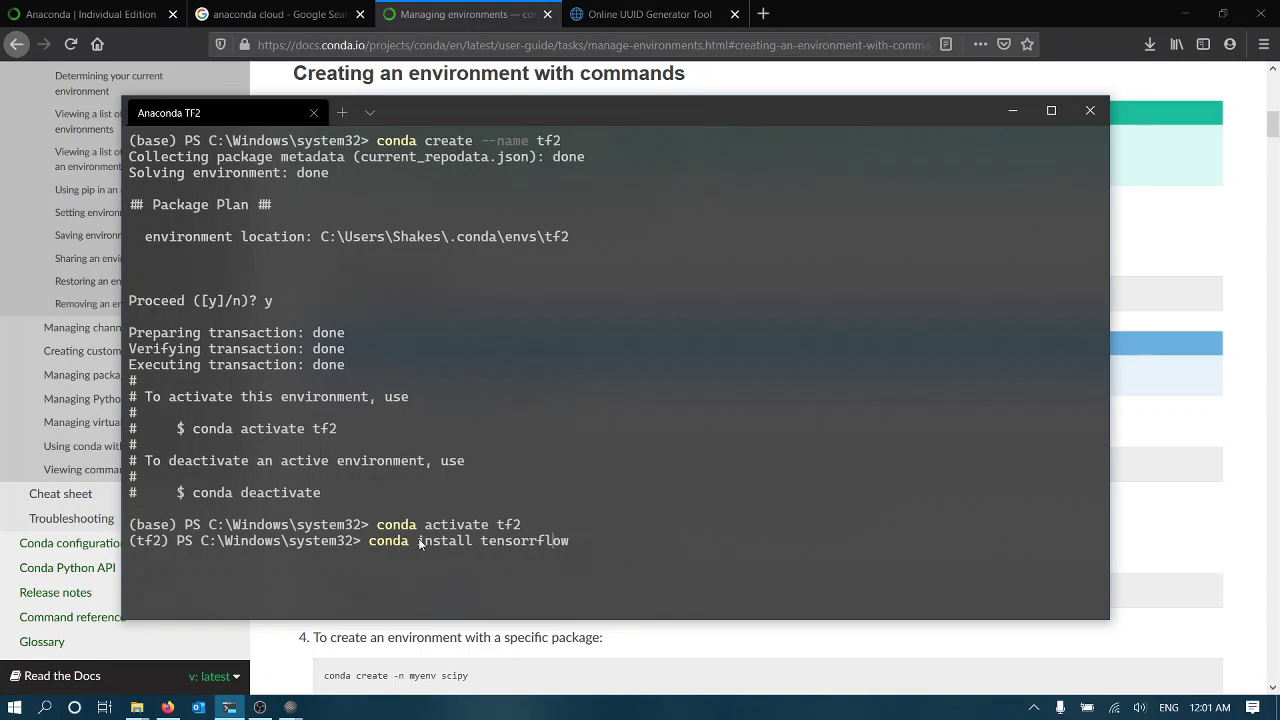
# Correct the 'tensorflow' typo and run conda install tensorflow in tf2
pyautogui.press('BackSpace')
pyautogui.press('Return')
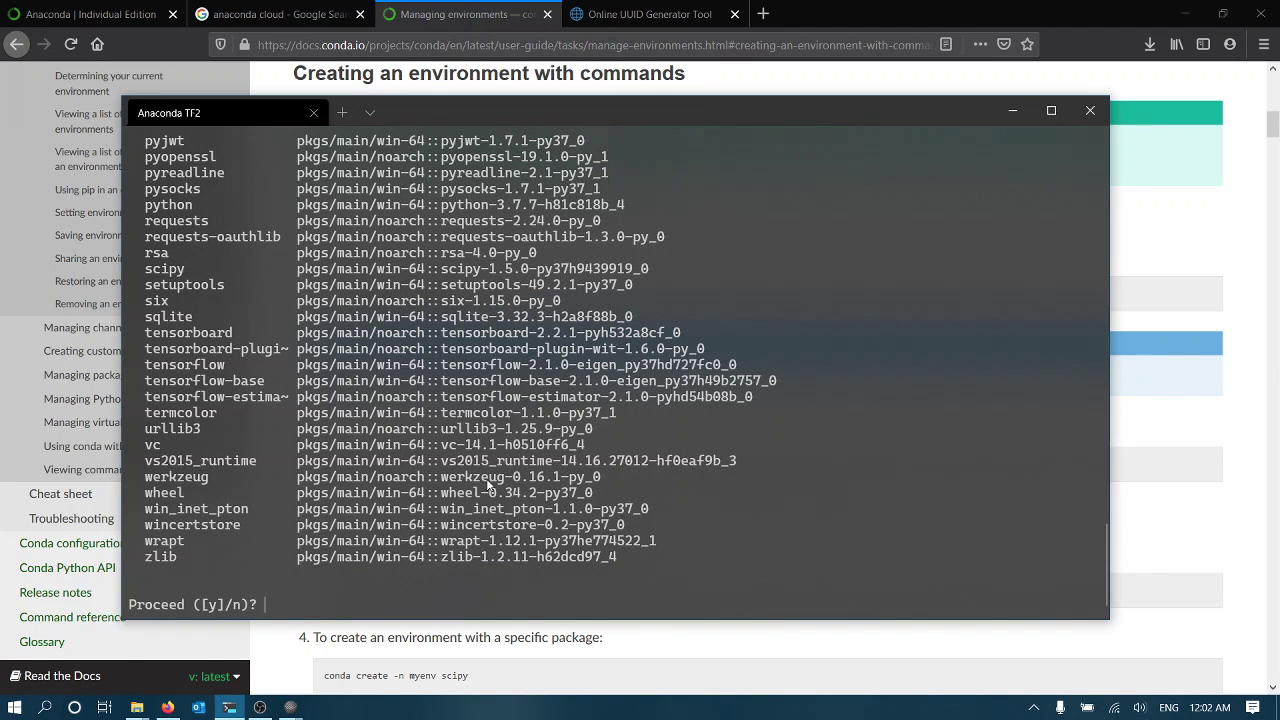
pyautogui.scroll(5, 487, 484)
pyautogui.scroll(-5, 487, 484)
pyautogui.scroll(5, 557, 441)
pyautogui.scroll(3, 557, 441)
pyautogui.scroll(2, 557, 441)
pyautogui.scroll(3, 557, 441)
pyautogui.scroll(2, 557, 441)
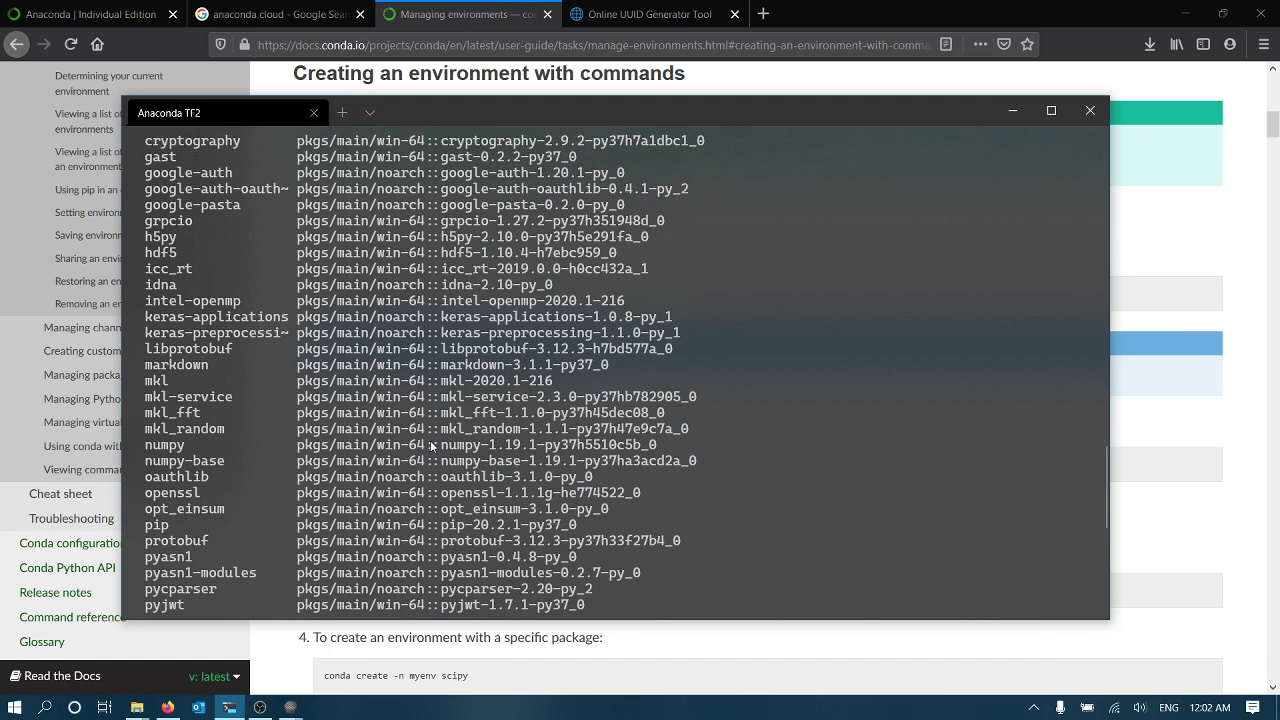
pyautogui.scroll(3, 501, 450)
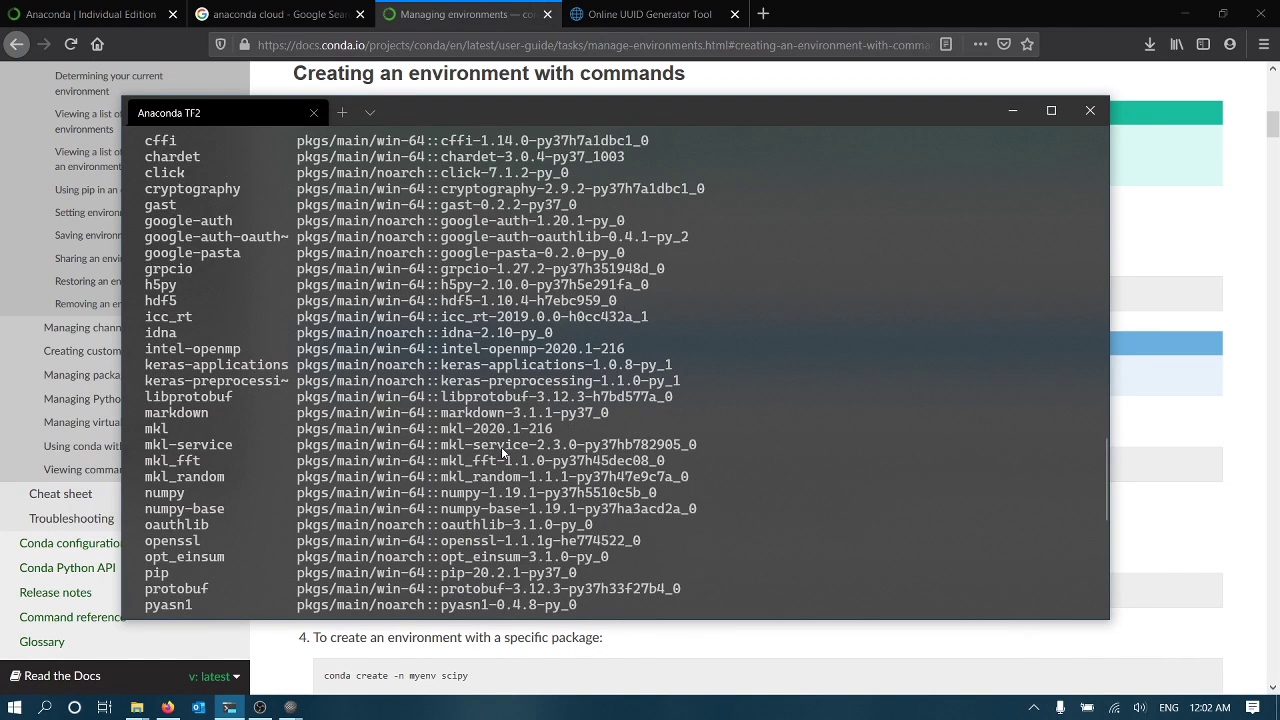
pyautogui.scroll(3, 501, 450)
pyautogui.scroll(3, 501, 450)
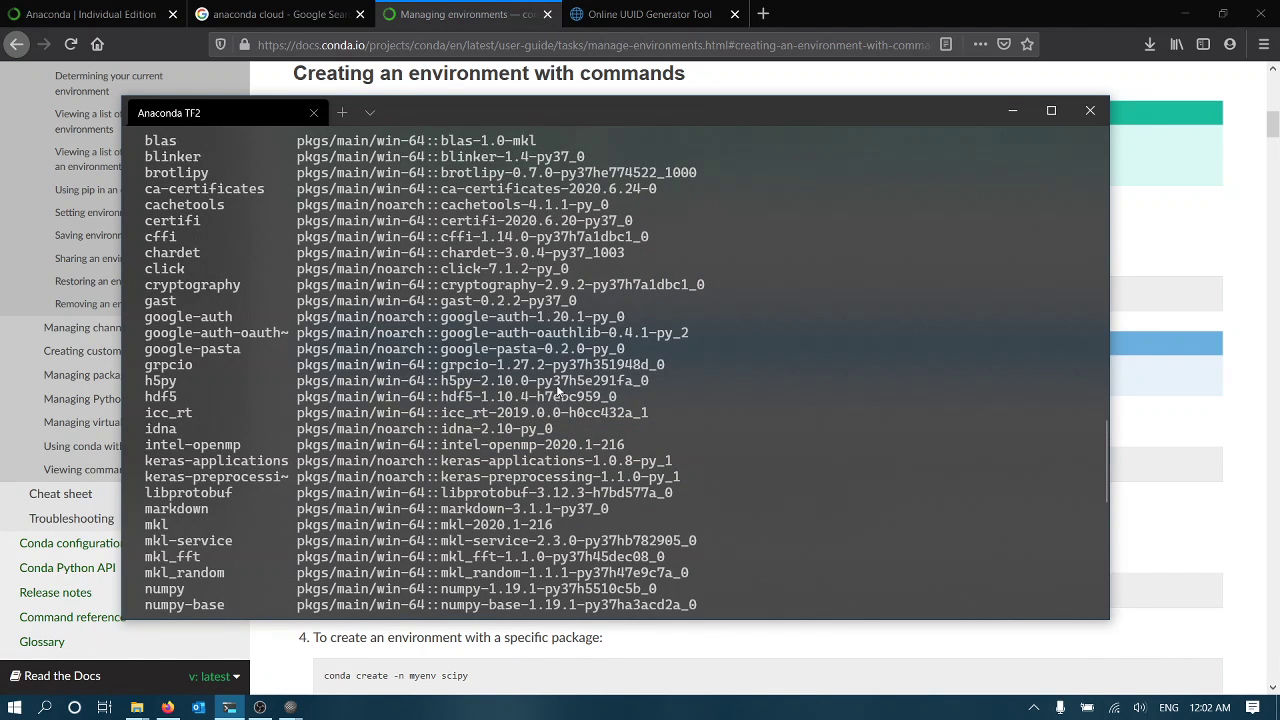
pyautogui.scroll(3, 578, 381)
pyautogui.scroll(3, 578, 381)
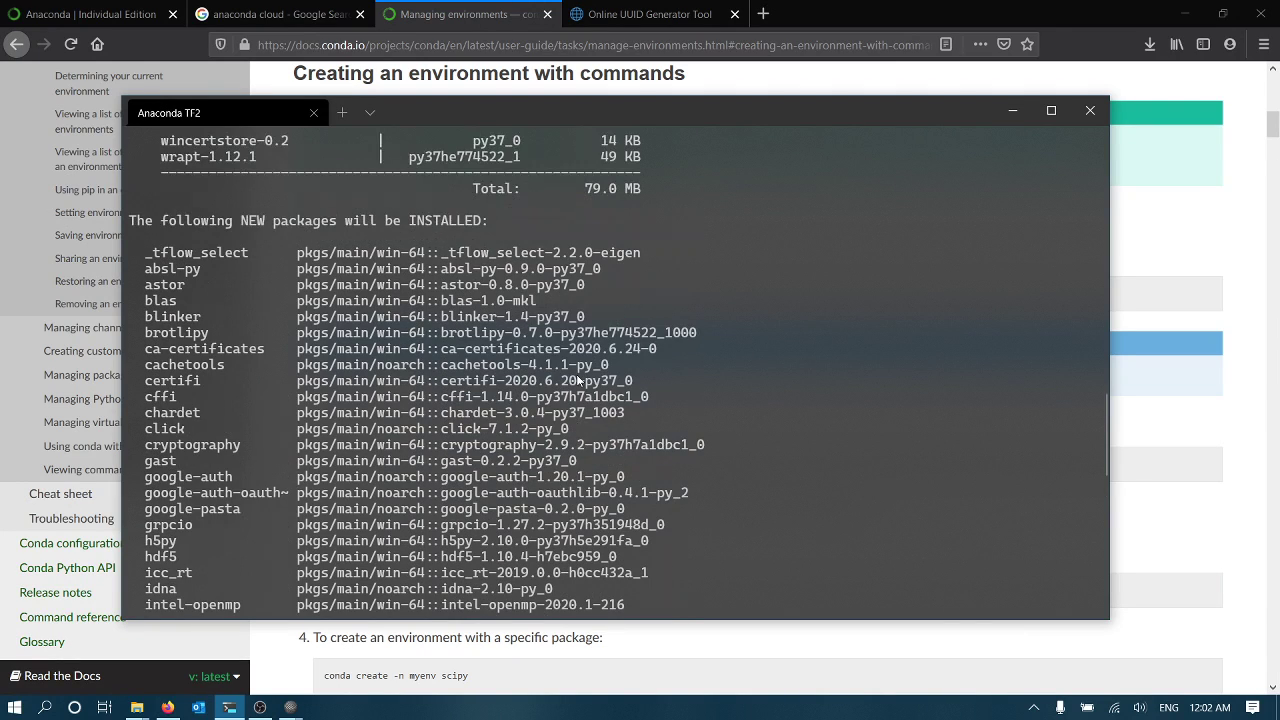
pyautogui.scroll(-4, 578, 381)
pyautogui.scroll(-4, 578, 381)
pyautogui.scroll(-4, 578, 381)
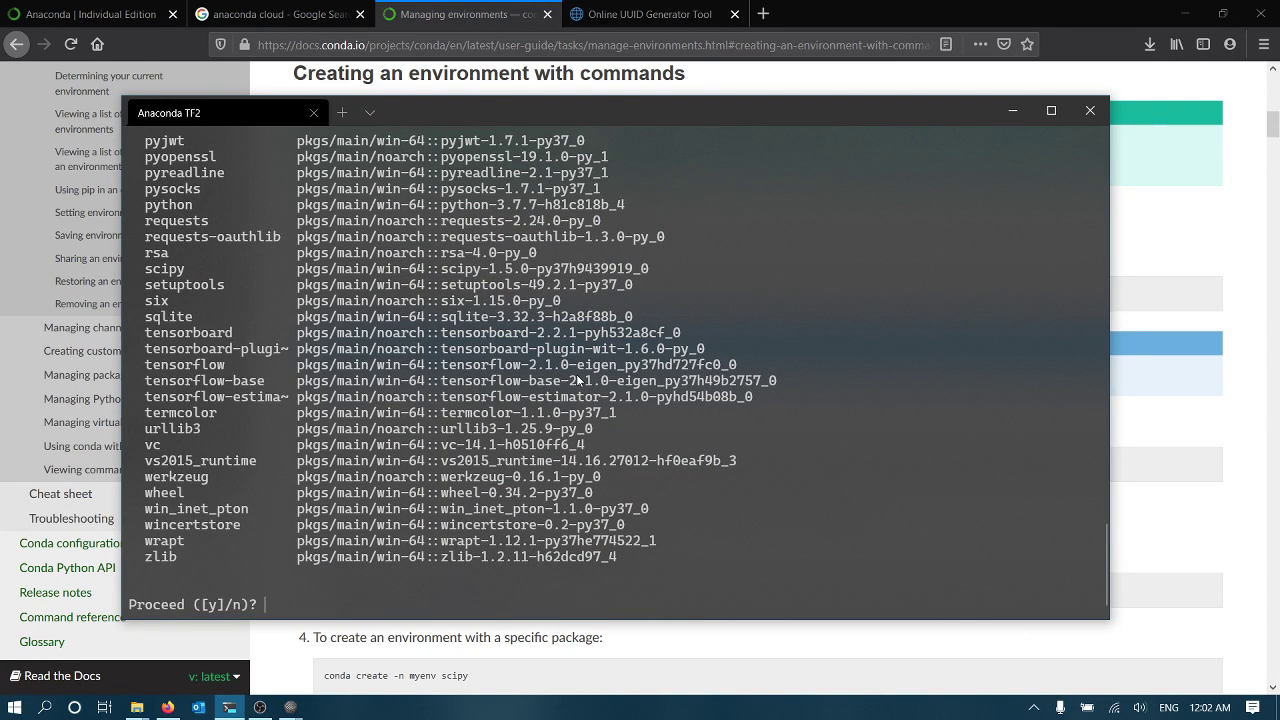
pyautogui.write('y')
# Answer y at the Proceed prompt to install the TensorFlow 2.1 packages
pyautogui.press('Return')
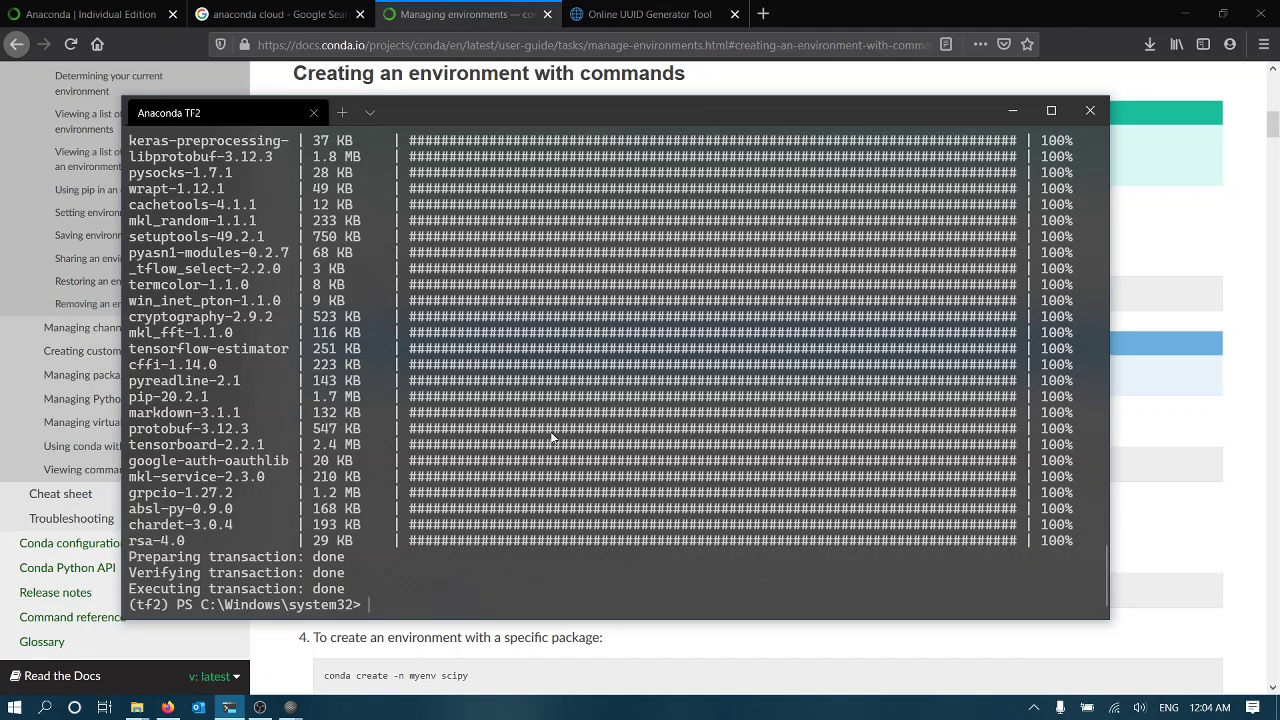
# Run conda install nilearn, then recall the failed command to add a -c channel
pyautogui.press('Up')
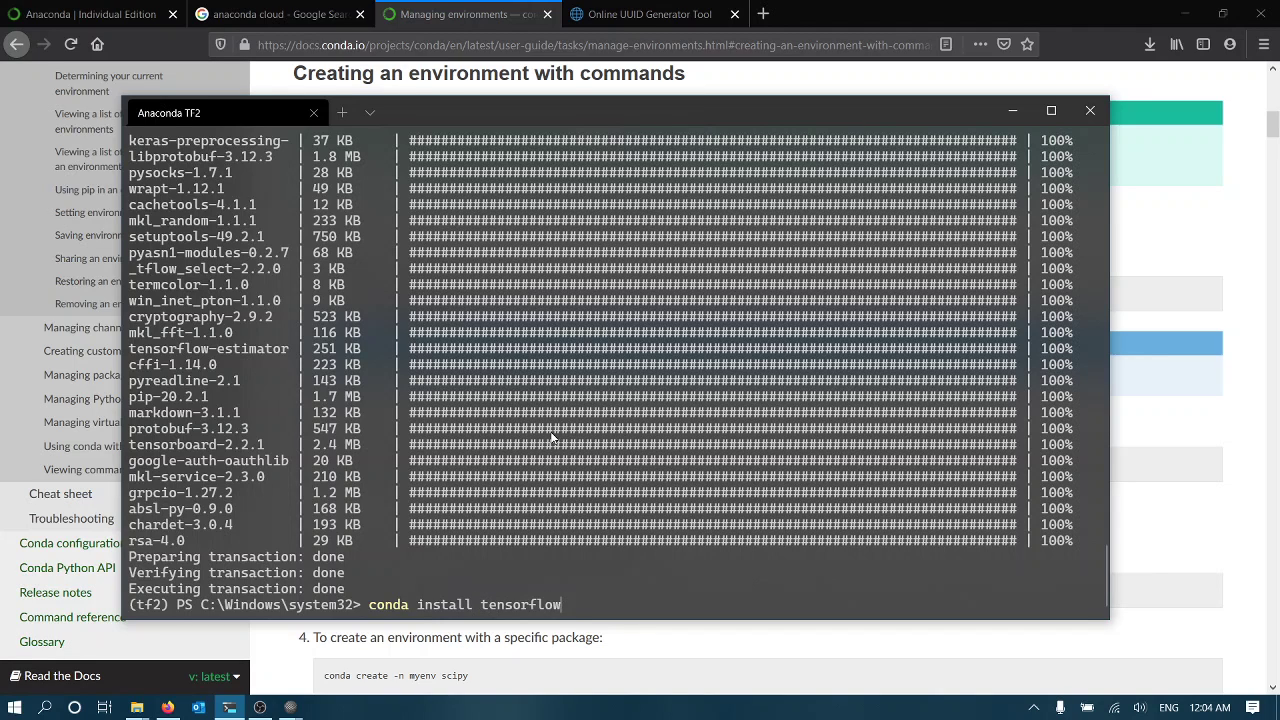
pyautogui.press('BackSpace')
pyautogui.press('BackSpace')
pyautogui.press('BackSpace')
pyautogui.press('BackSpace')
pyautogui.press('BackSpace')
pyautogui.press('BackSpace')
pyautogui.press('BackSpace')
pyautogui.press('BackSpace')
pyautogui.press('BackSpace')
pyautogui.write('nilearn')
pyautogui.press('Return')
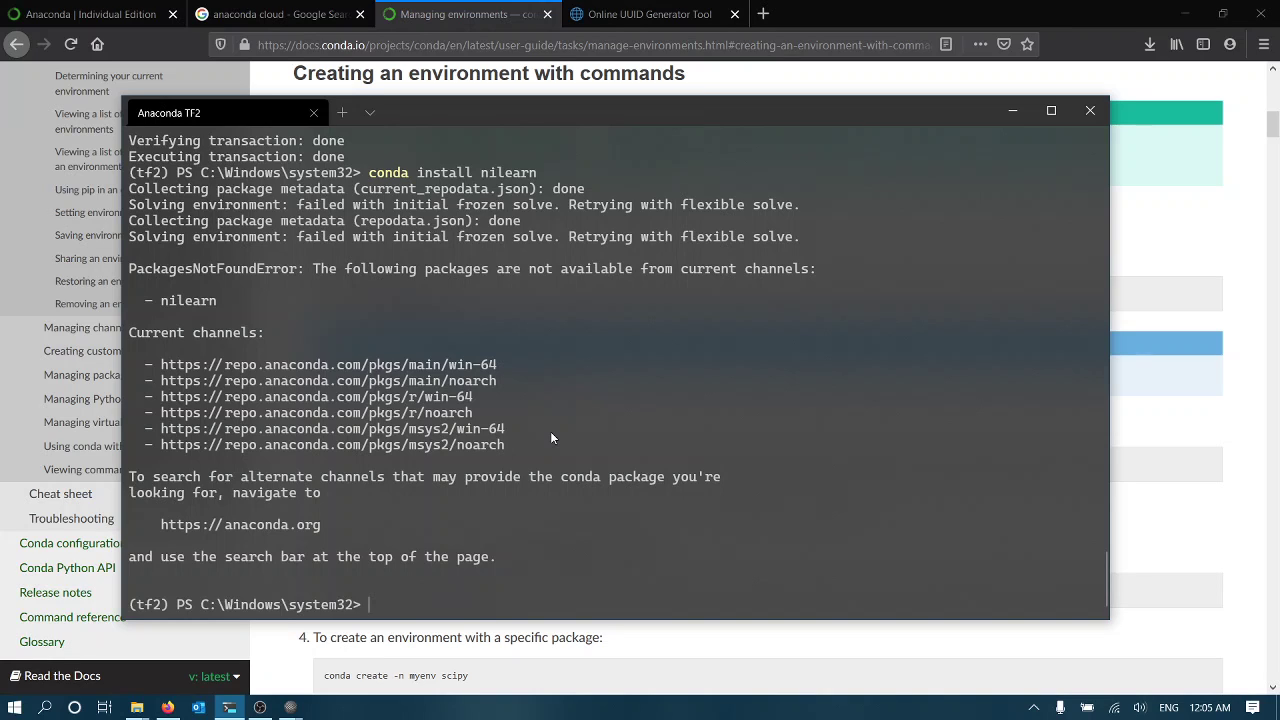
pyautogui.press('Up')
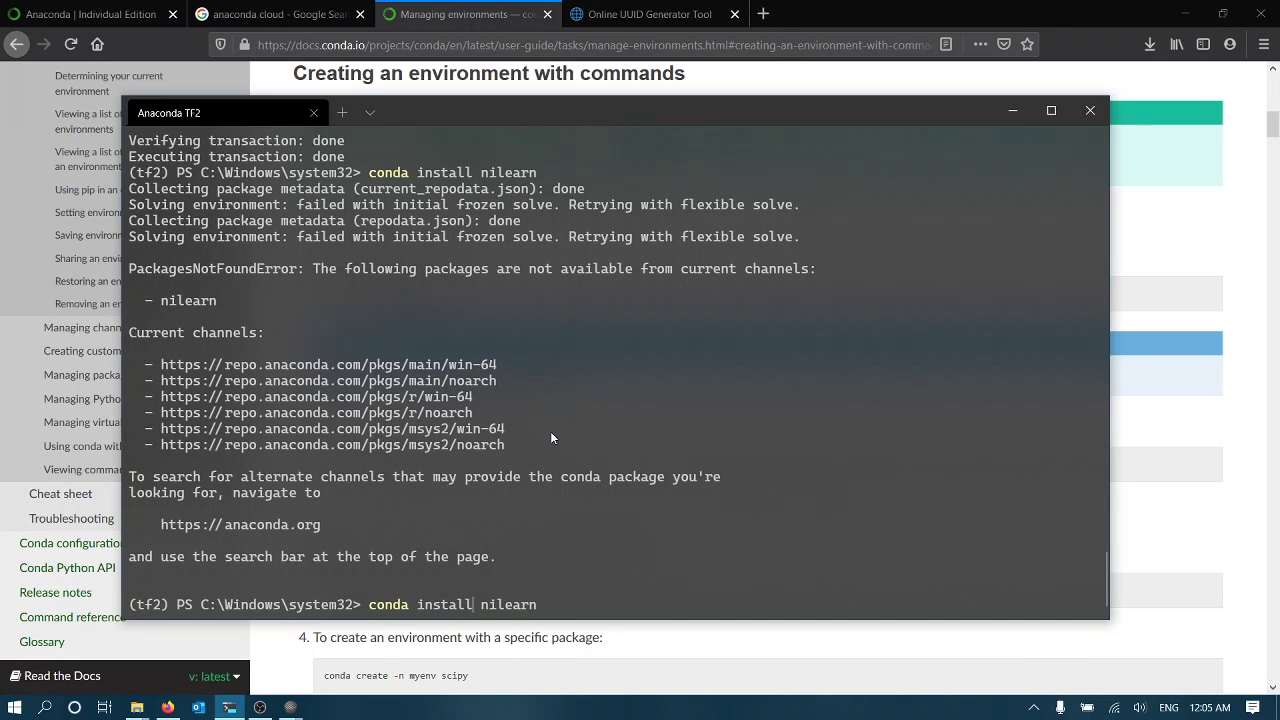
pyautogui.write('-c')
# Search Anaconda Cloud for 'nilearn' and open the conda-forge/nilearn package page
pyautogui.click(280, 14)
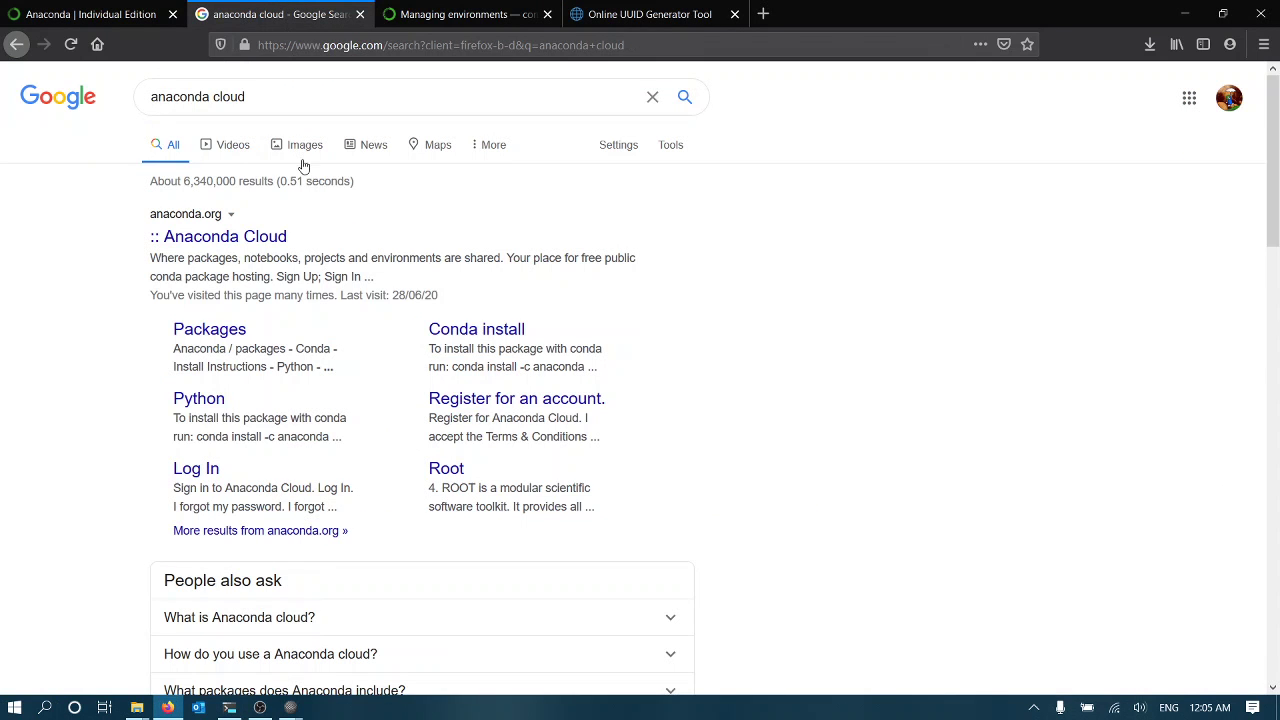
pyautogui.click(280, 236)
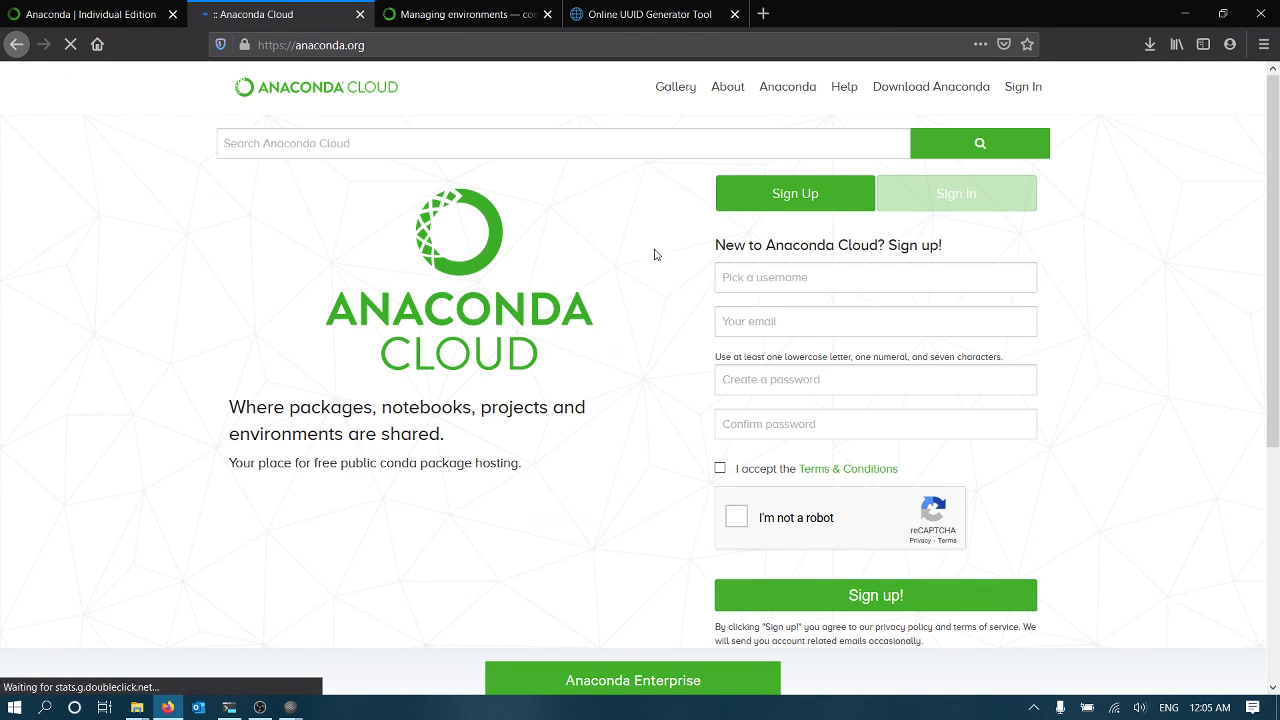
pyautogui.click(620, 141)
pyautogui.write('nilearn')
pyautogui.press('Return')
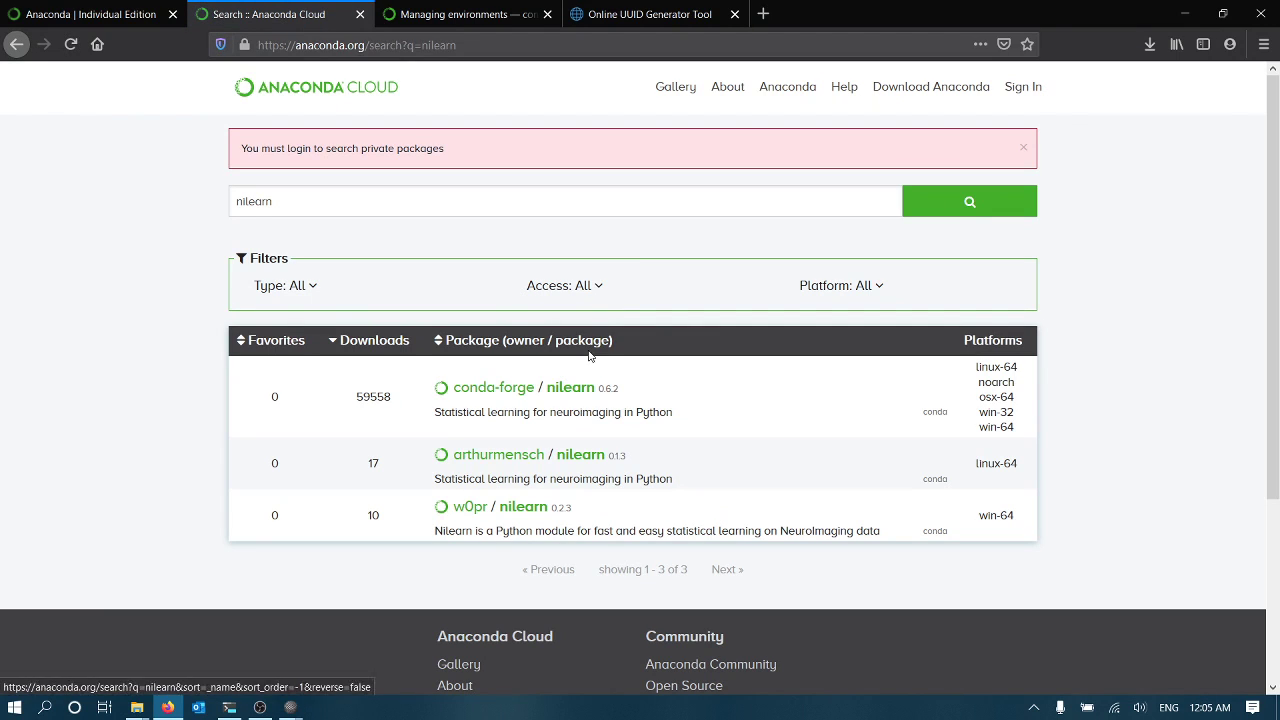
pyautogui.click(570, 388)
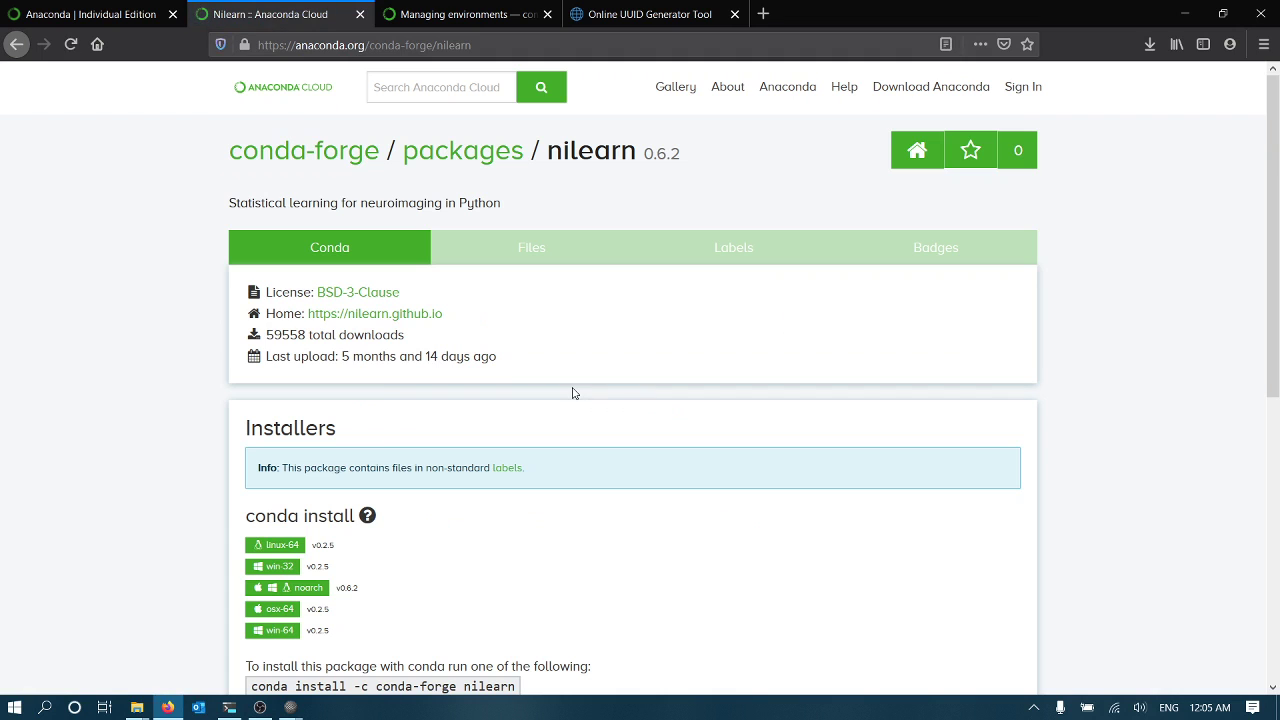
pyautogui.scroll(-3, 576, 498)
pyautogui.scroll(-1, 576, 498)
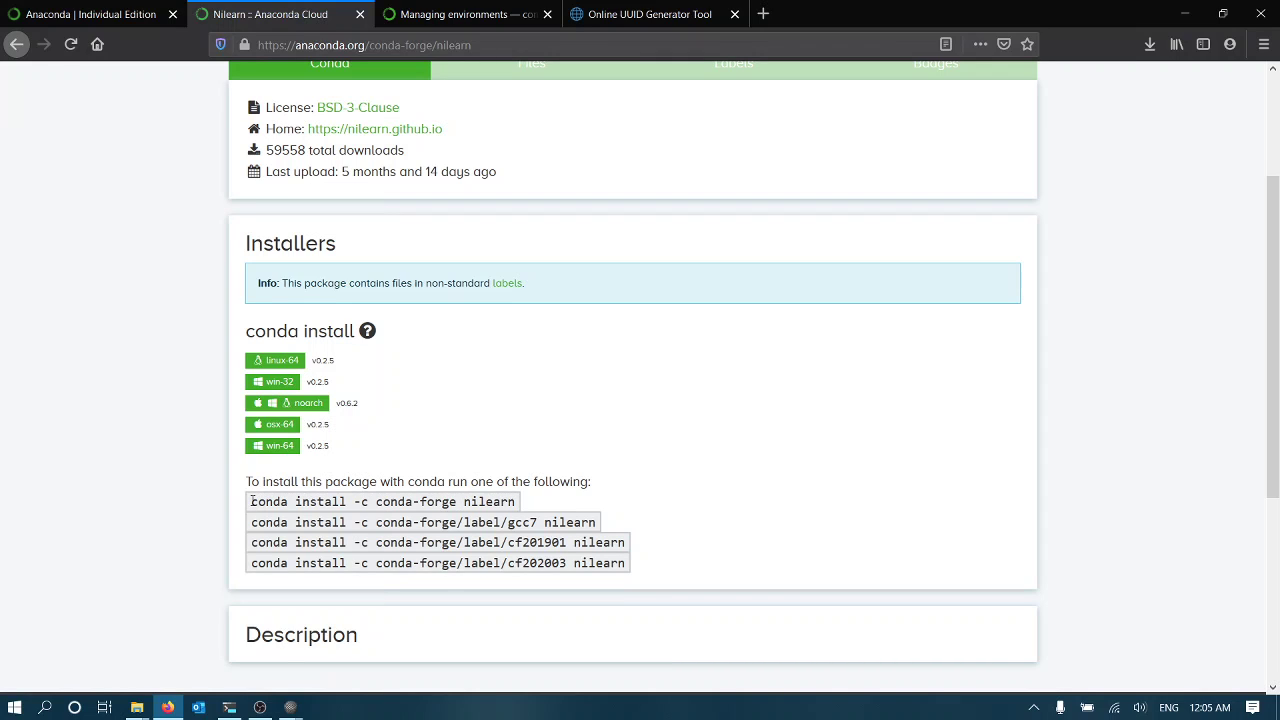
# Copy 'conda install -c conda-forge nilearn' from the package page and return to the terminal
pyautogui.moveTo(251, 502); pyautogui.dragTo(515, 505)
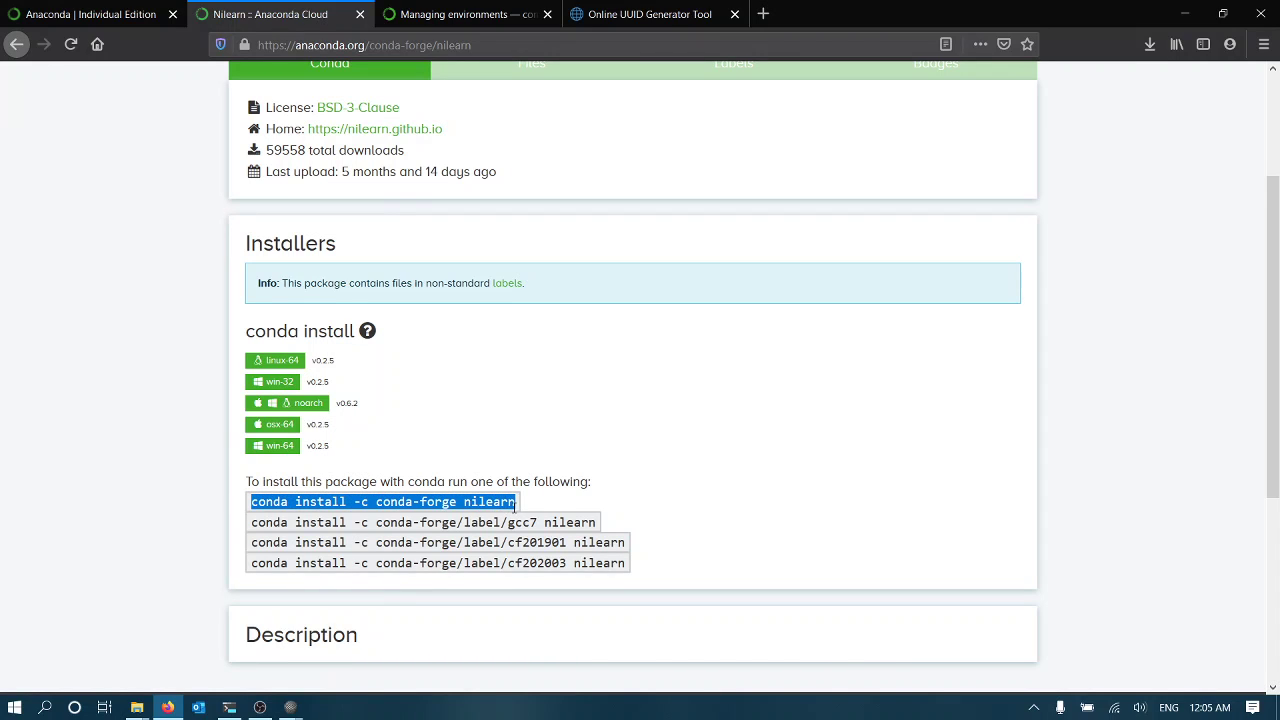
pyautogui.rightClick(515, 506)
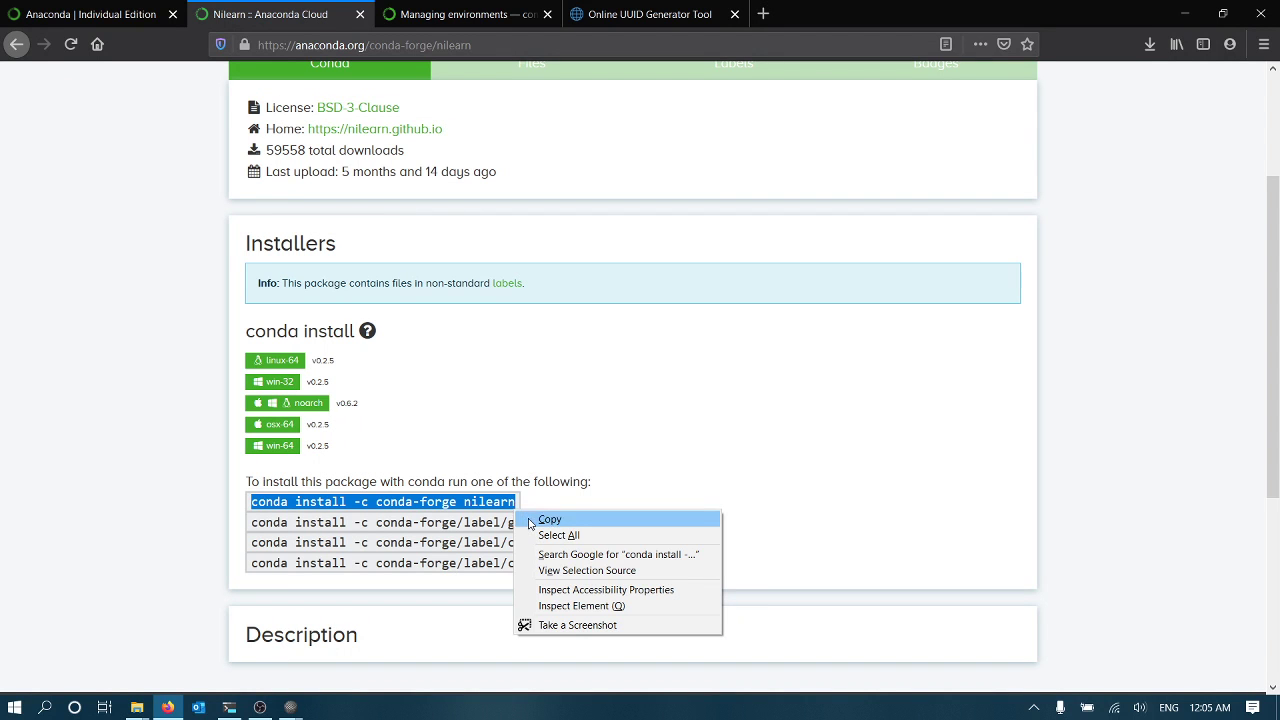
pyautogui.click(550, 518)
pyautogui.click(229, 707)
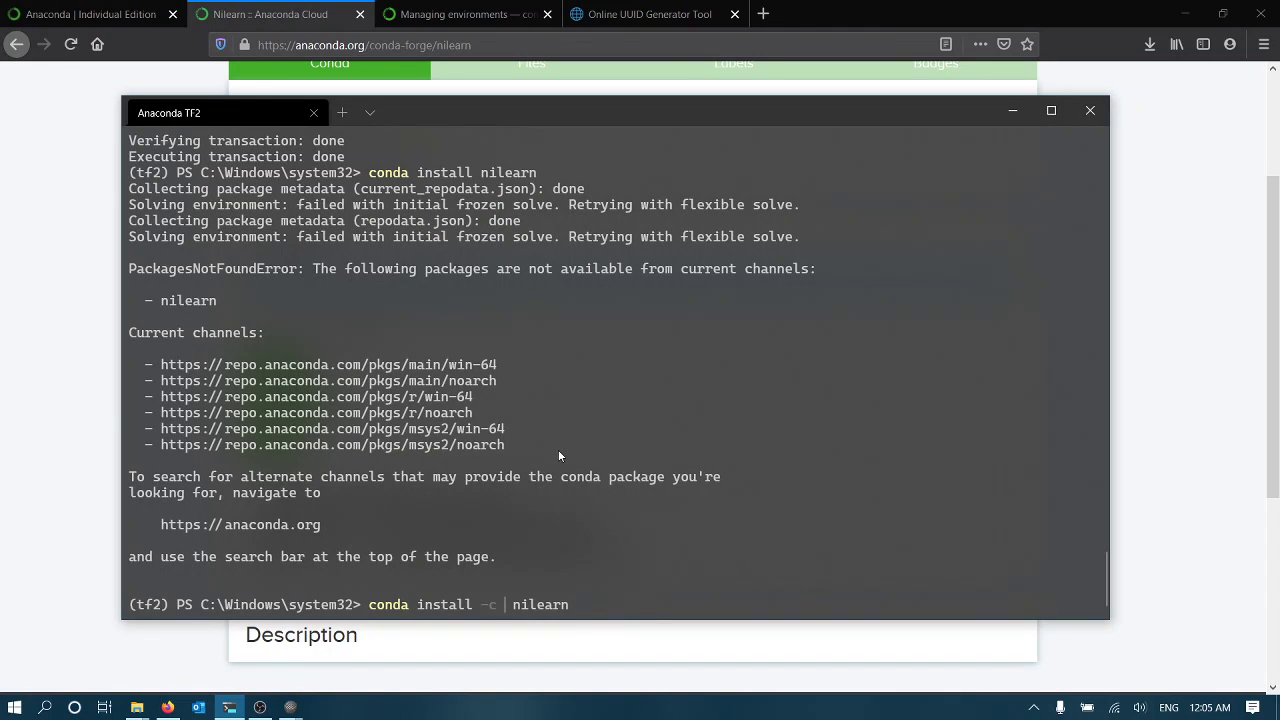
pyautogui.write('conda-for')
pyautogui.write('ge')
# Run conda install -c conda-forge nilearn and approve the 67.2 MB package plan
pyautogui.click(1175, 455)
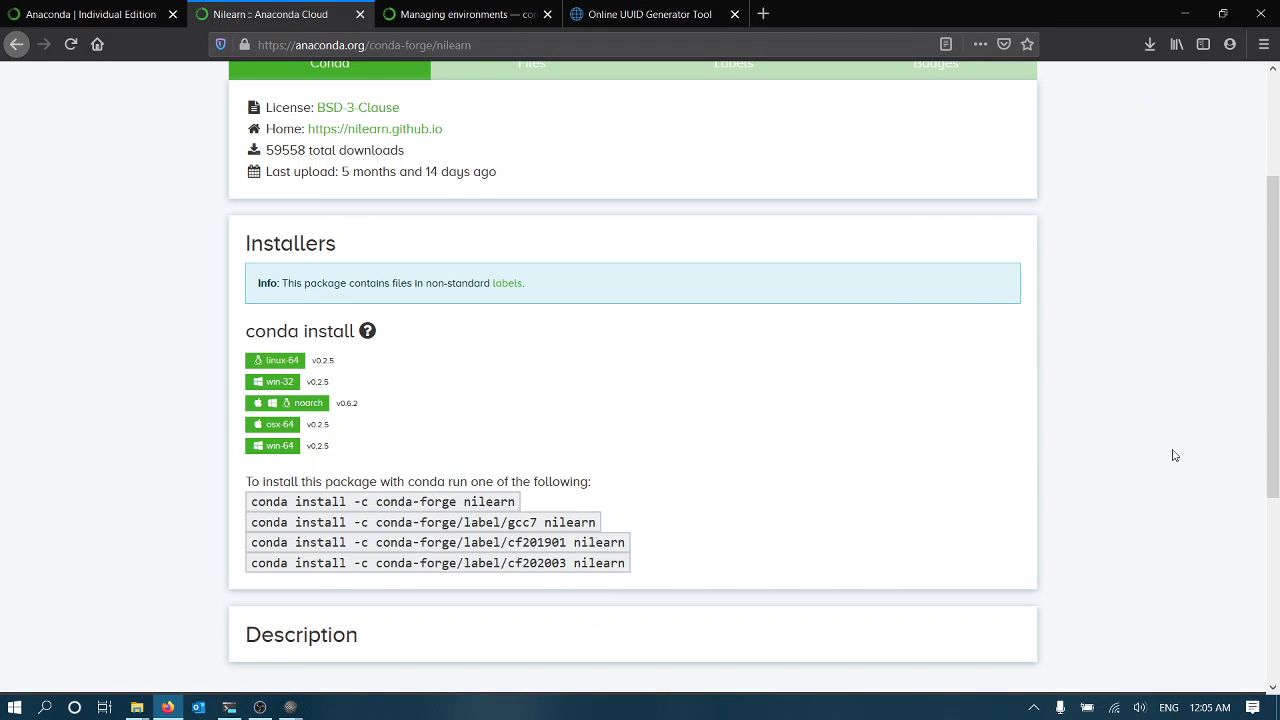
pyautogui.click(229, 707)
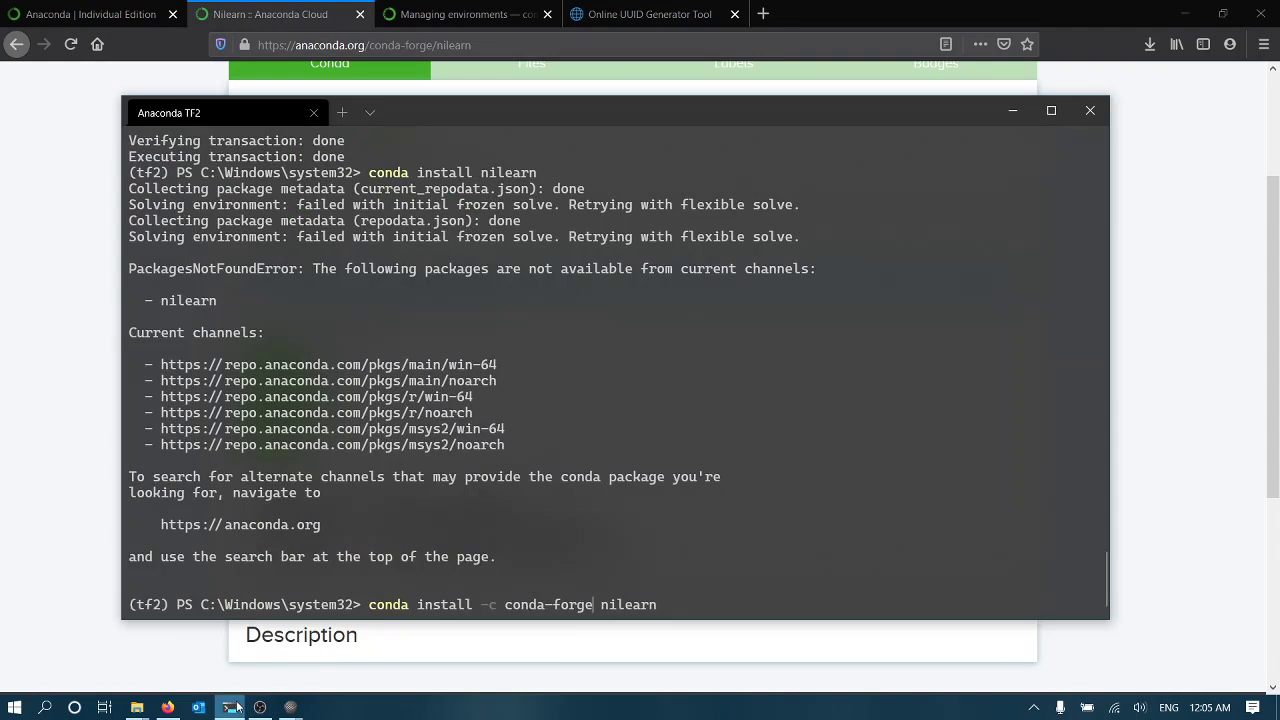
pyautogui.press('Return')
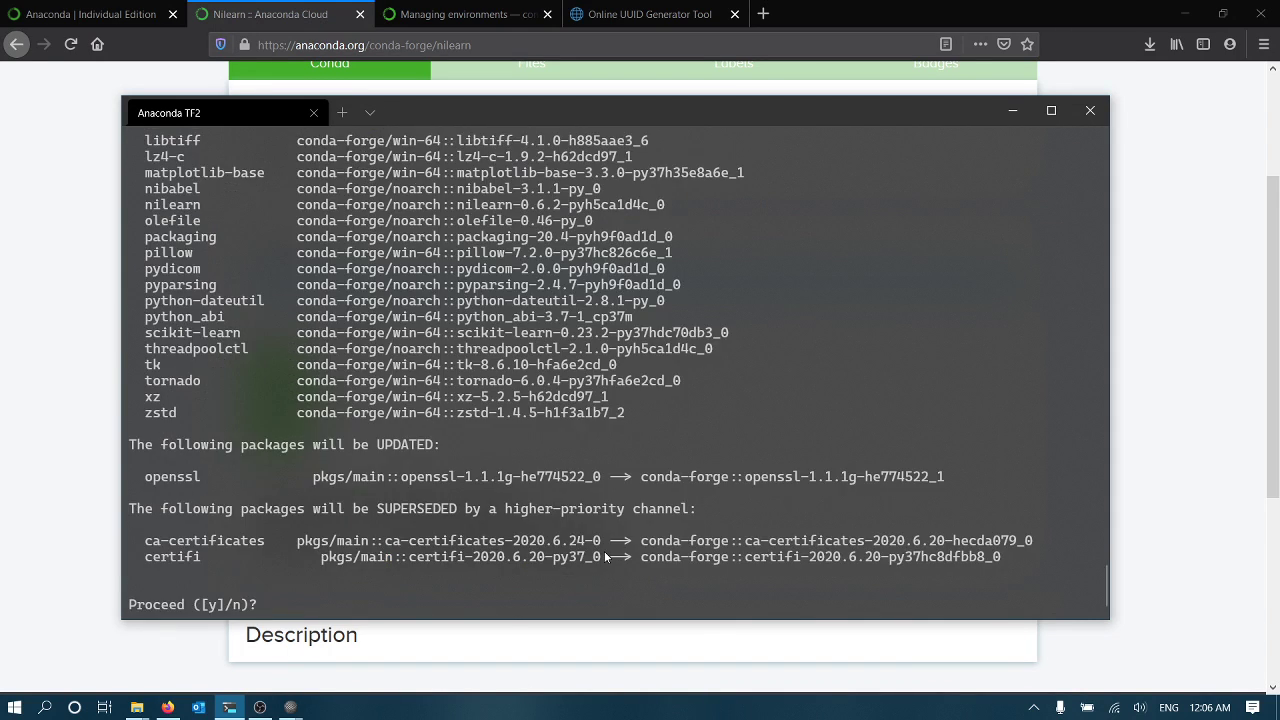
pyautogui.write('y')
pyautogui.press('Return')
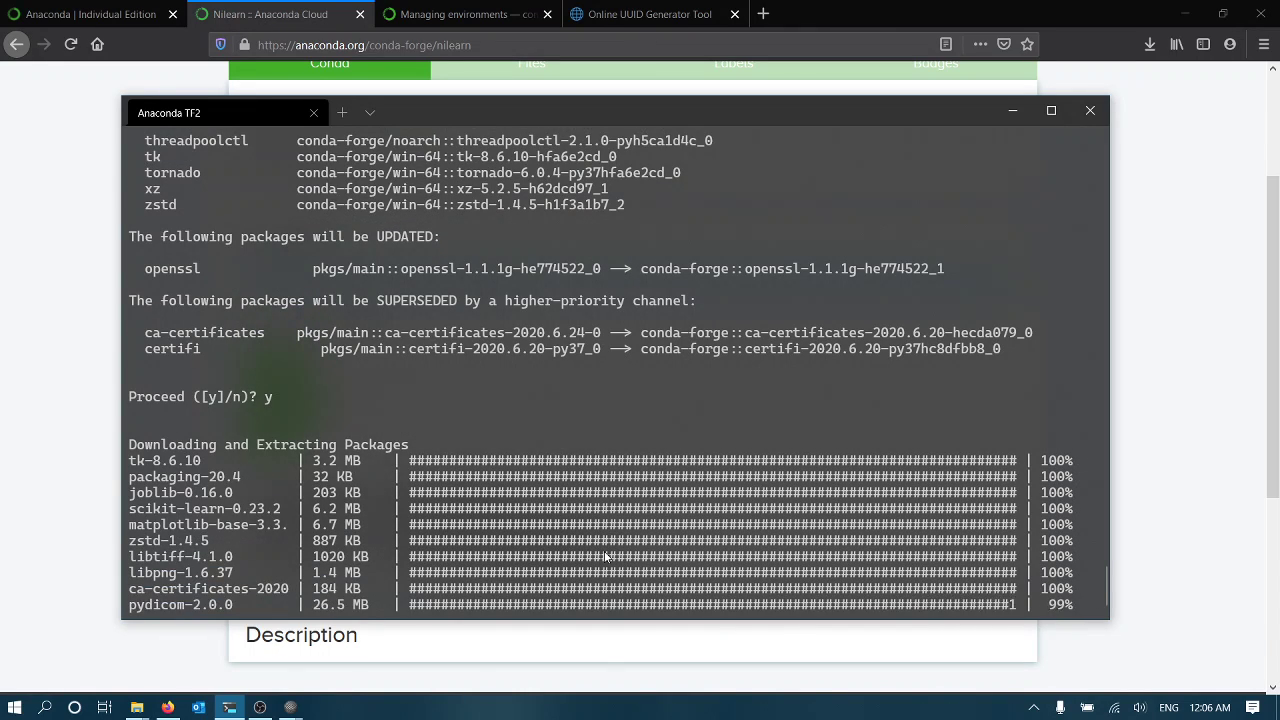
pyautogui.scroll(10, 608, 546)
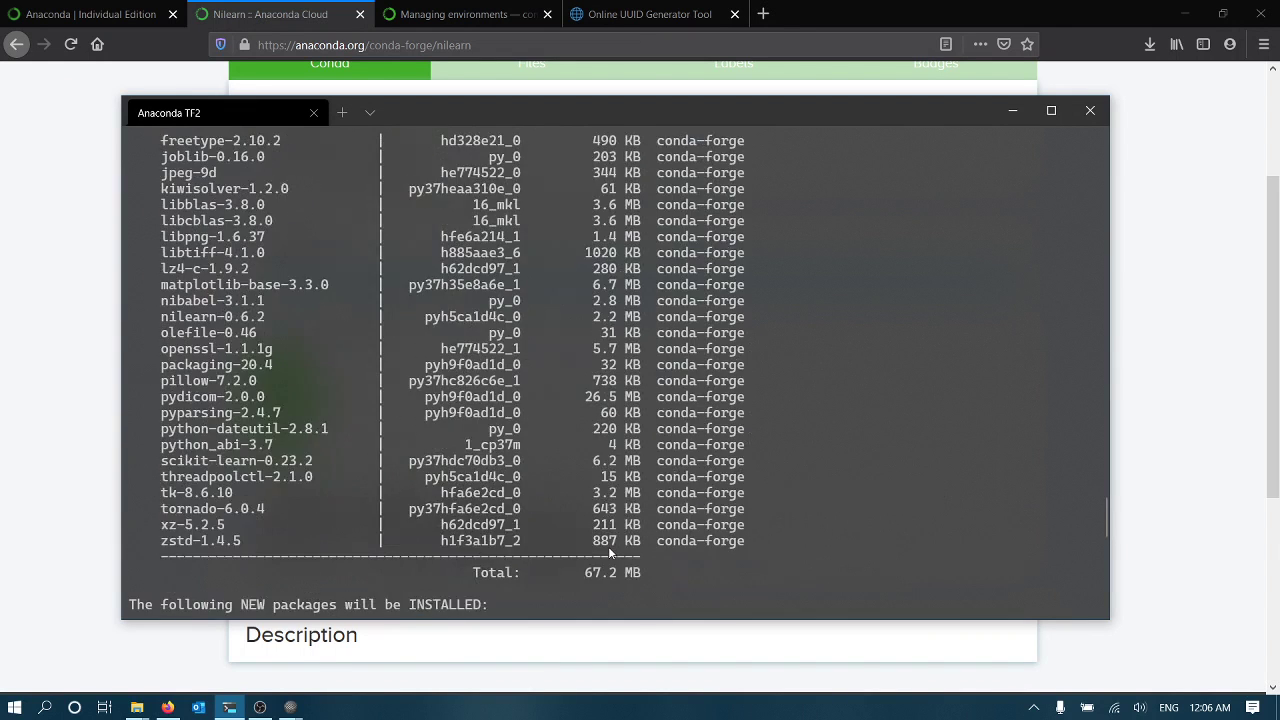
pyautogui.scroll(10, 608, 546)
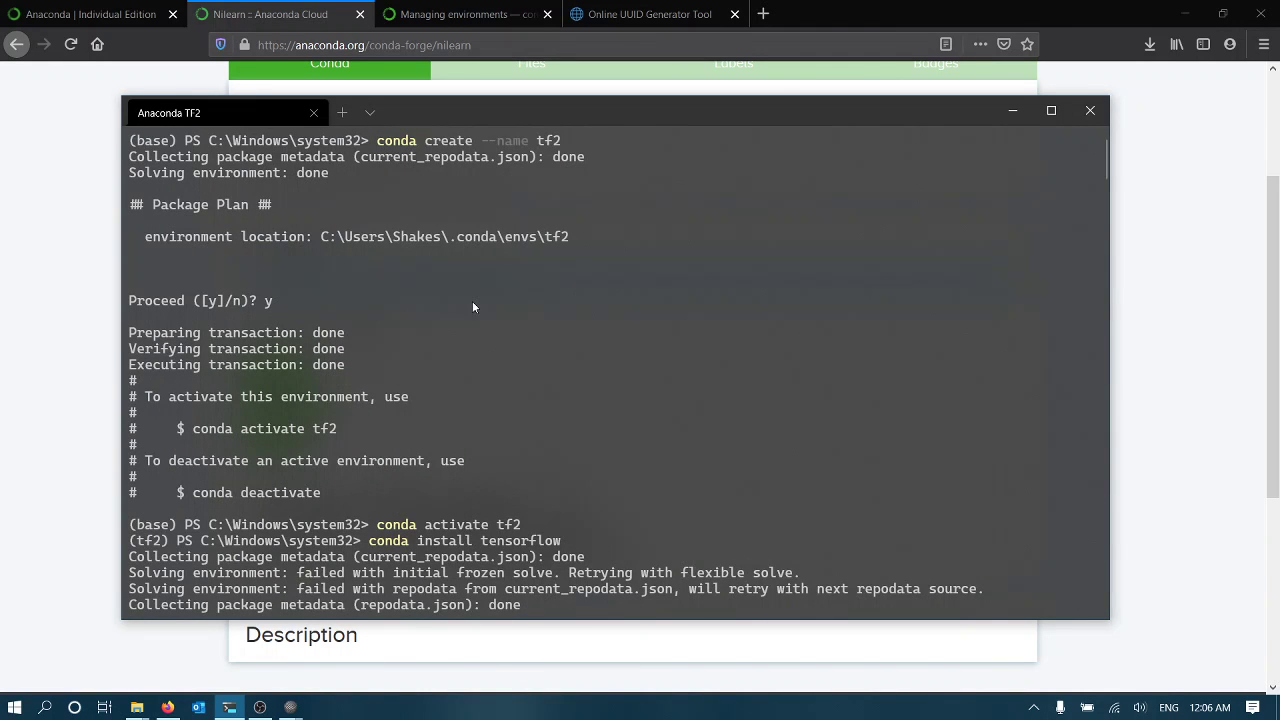
# Copy the full tf2 environment location path, then bring up settings.json in SciTE
pyautogui.moveTo(321, 237); pyautogui.dragTo(557, 237)
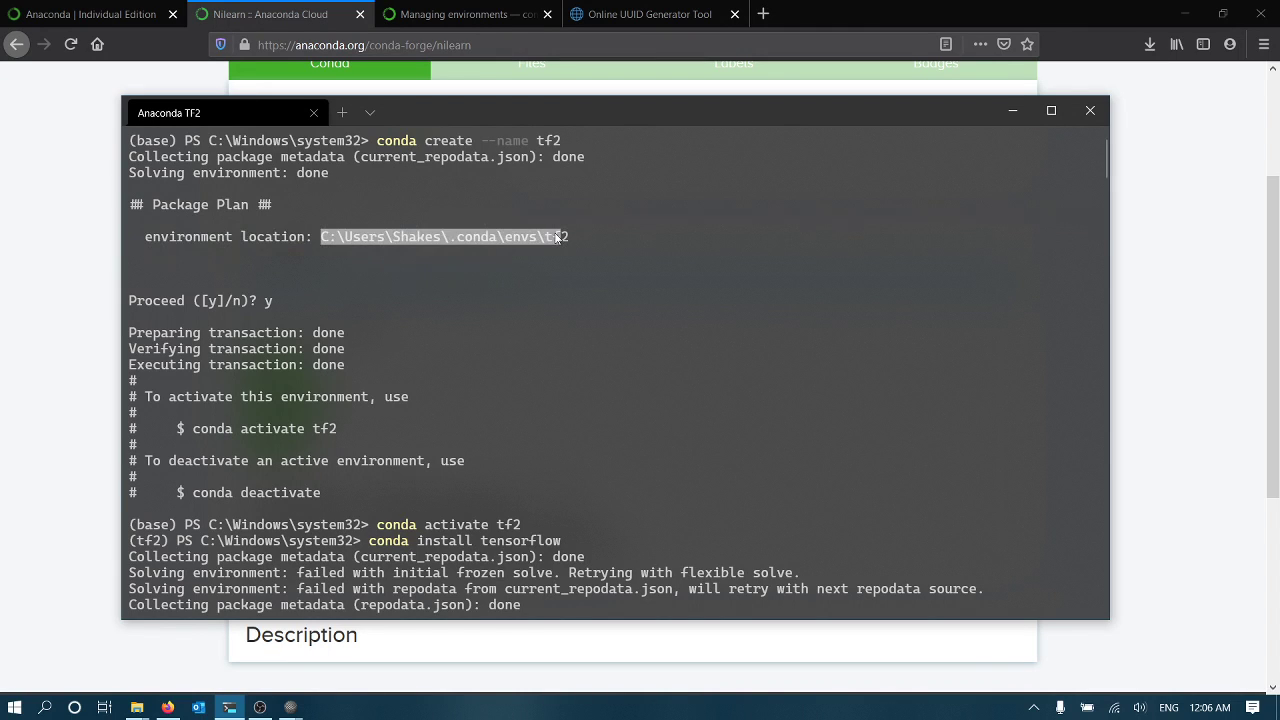
pyautogui.click(405, 245)
pyautogui.doubleClick(405, 239)
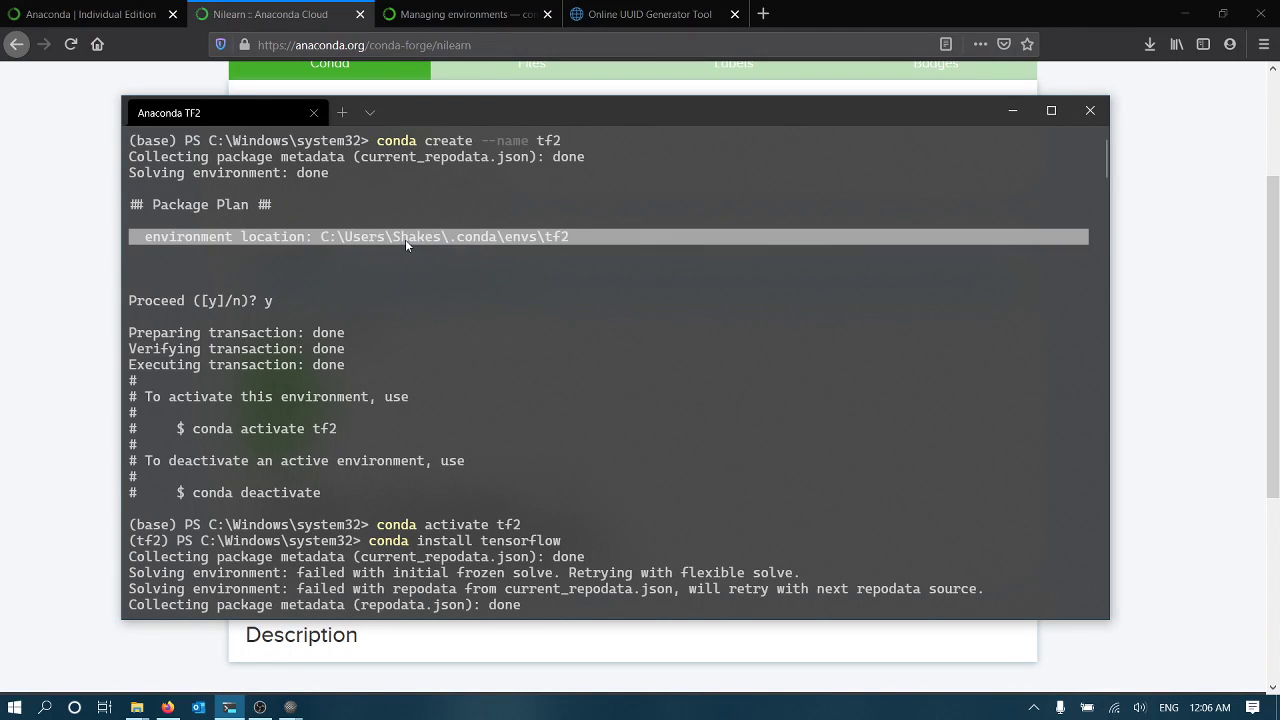
pyautogui.rightClick(405, 239)
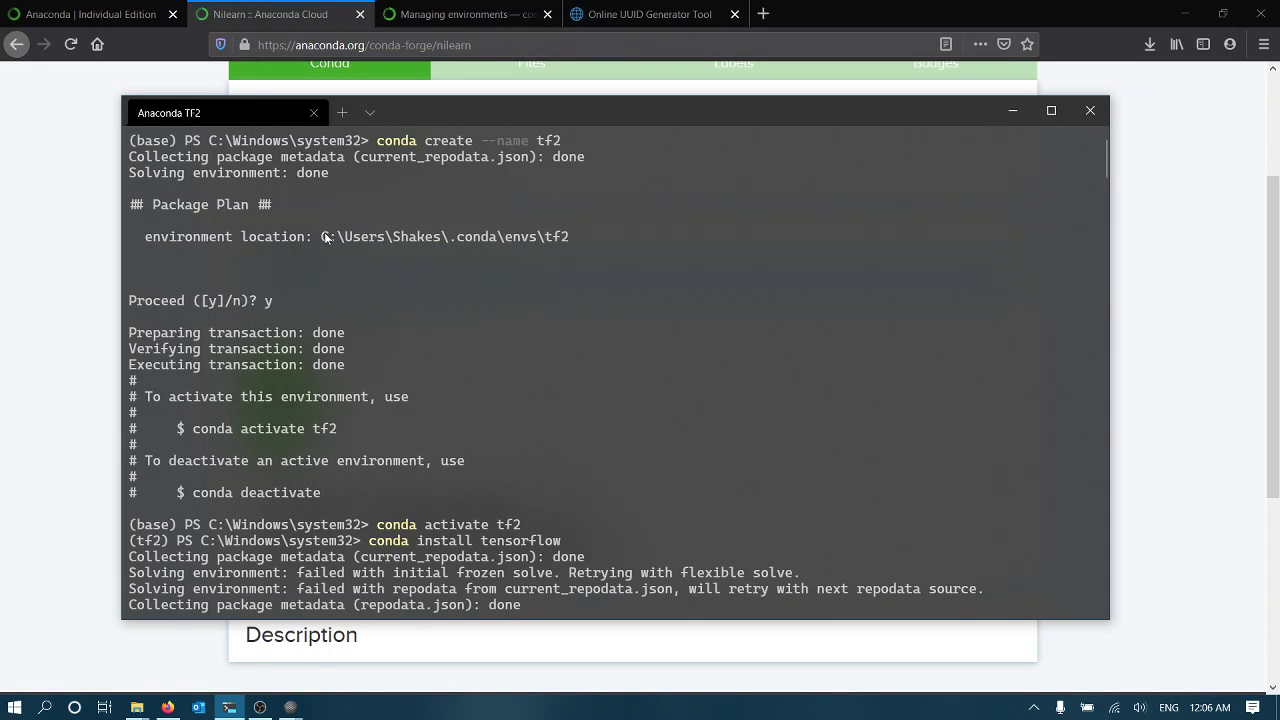
pyautogui.moveTo(321, 237); pyautogui.dragTo(586, 237)
pyautogui.hotkey('ctrl', 'c')
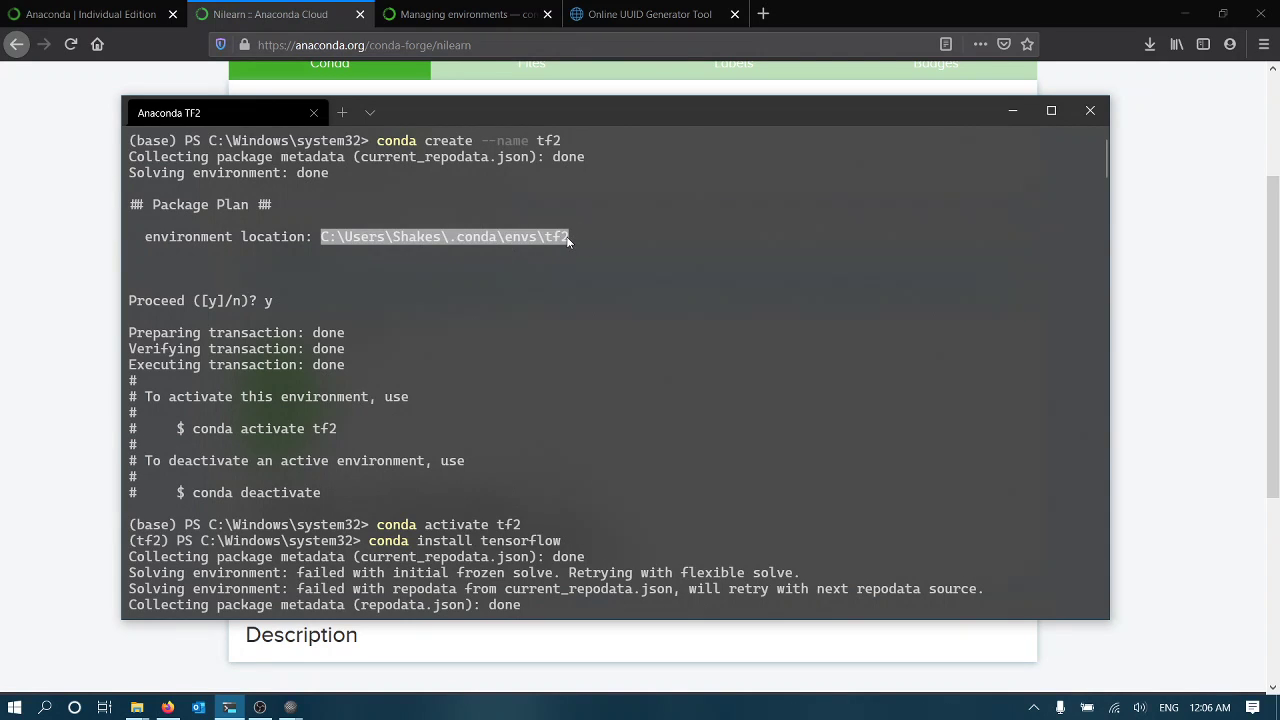
pyautogui.rightClick(567, 238)
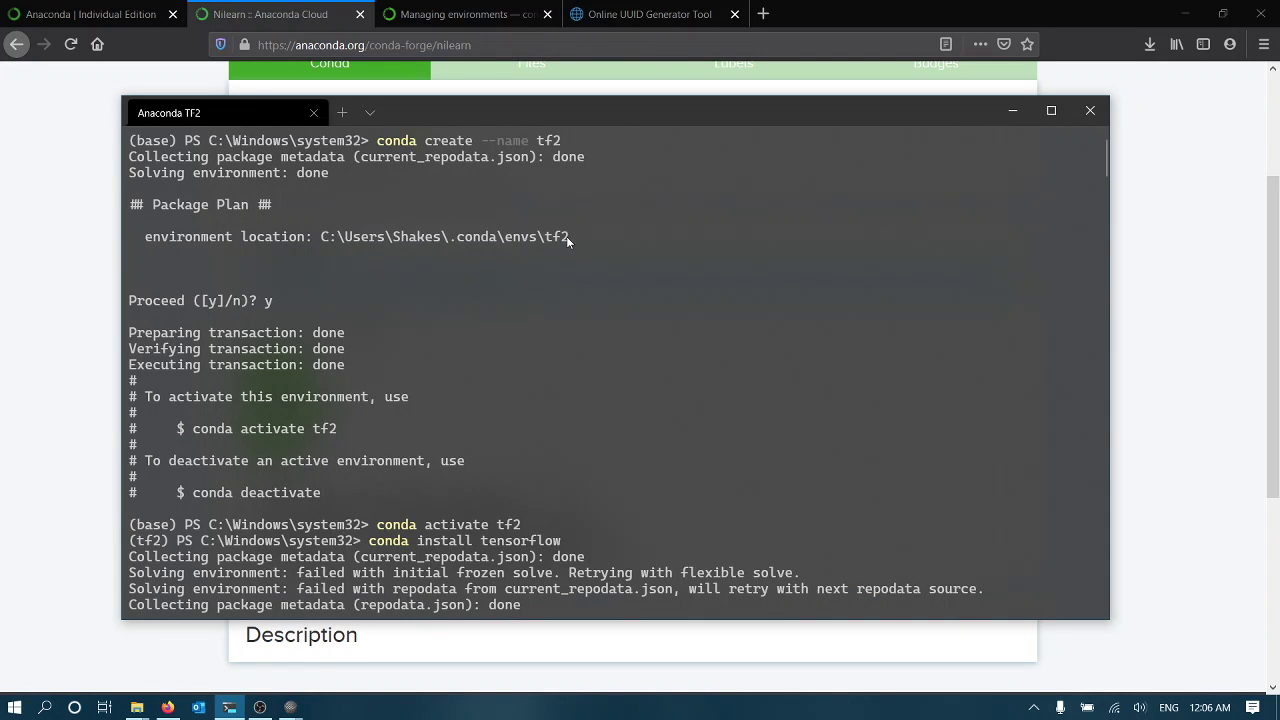
pyautogui.click(290, 708)
# Replace the old Anaconda3 activation path on line 75 with the pasted tf2 environment path
pyautogui.click(335, 640)
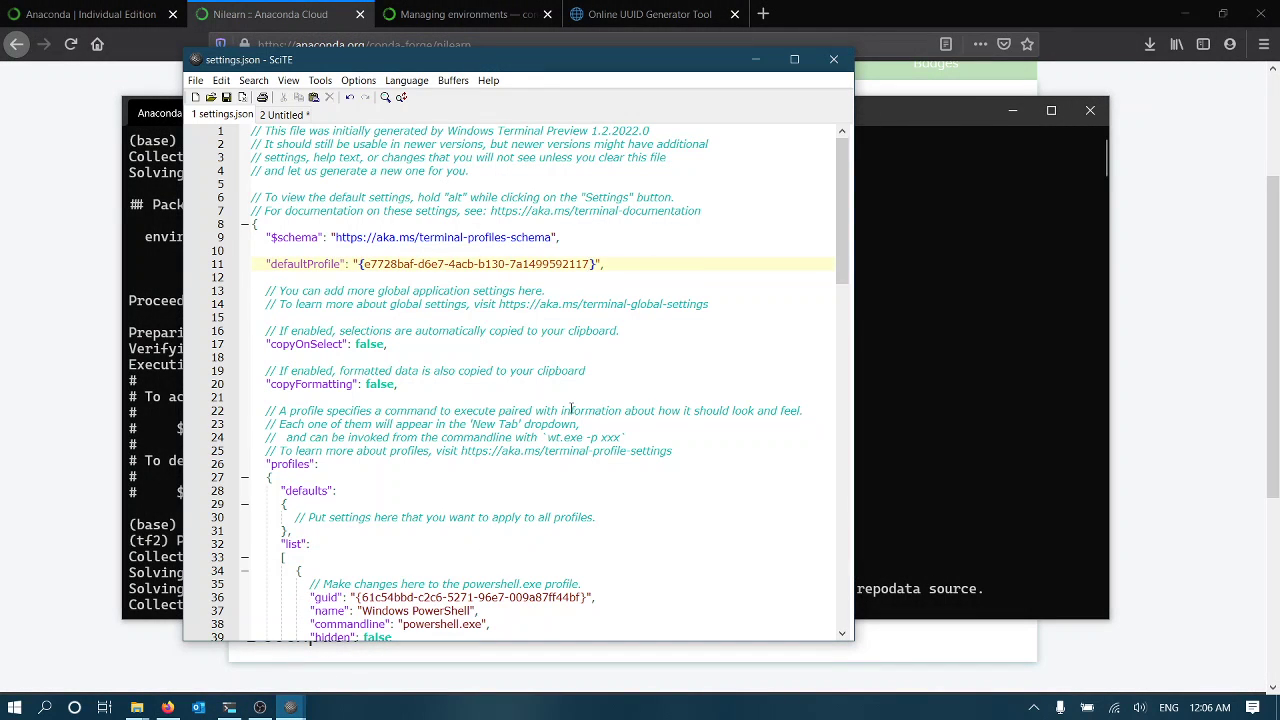
pyautogui.scroll(-20, 575, 393)
pyautogui.scroll(-3, 575, 393)
pyautogui.scroll(4, 575, 393)
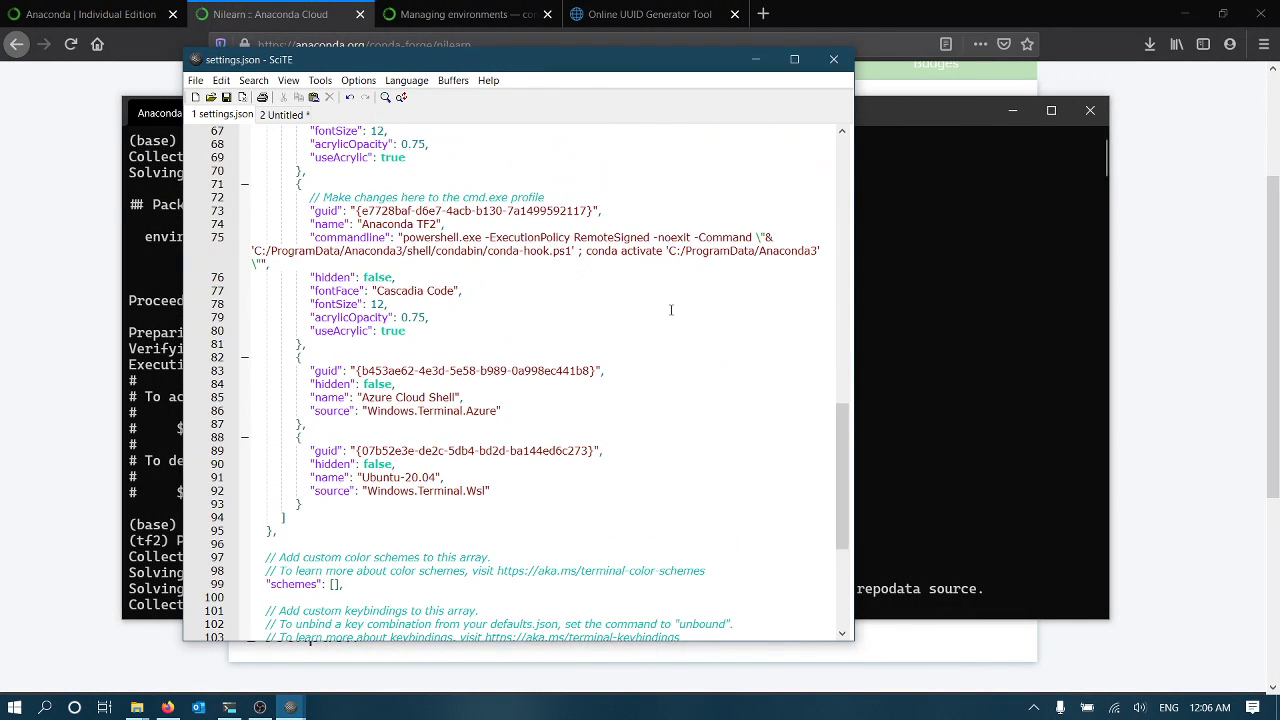
pyautogui.click(671, 251)
pyautogui.hotkey('ctrl', 'shift', 'Right')
pyautogui.hotkey('ctrl', 'shift', 'Right')
pyautogui.hotkey('ctrl', 'shift', 'Right')
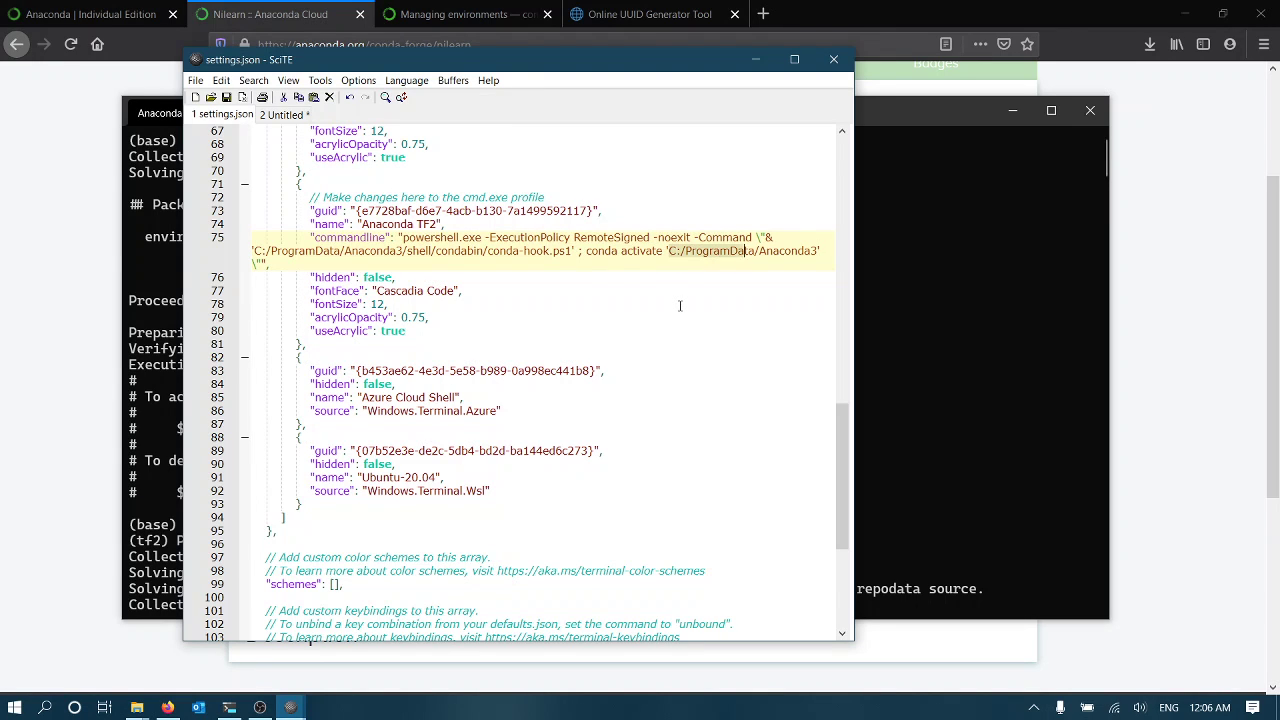
pyautogui.hotkey('ctrl', 'shift', 'Right')
pyautogui.hotkey('ctrl', 'shift', 'Right')
pyautogui.hotkey('ctrl', 'v')
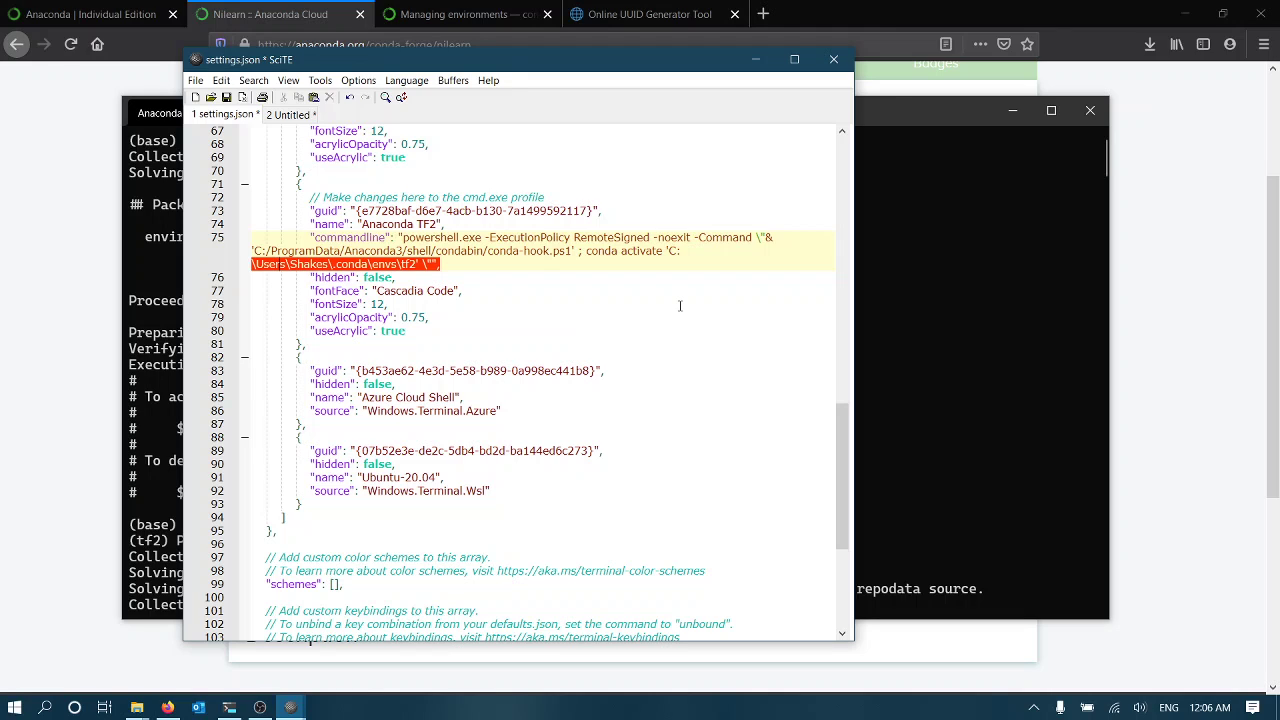
# Turn the path into C:/Users/Shakes/.conda/envs/tf2 and save settings.json
pyautogui.press('BackSpace')
pyautogui.write('/')
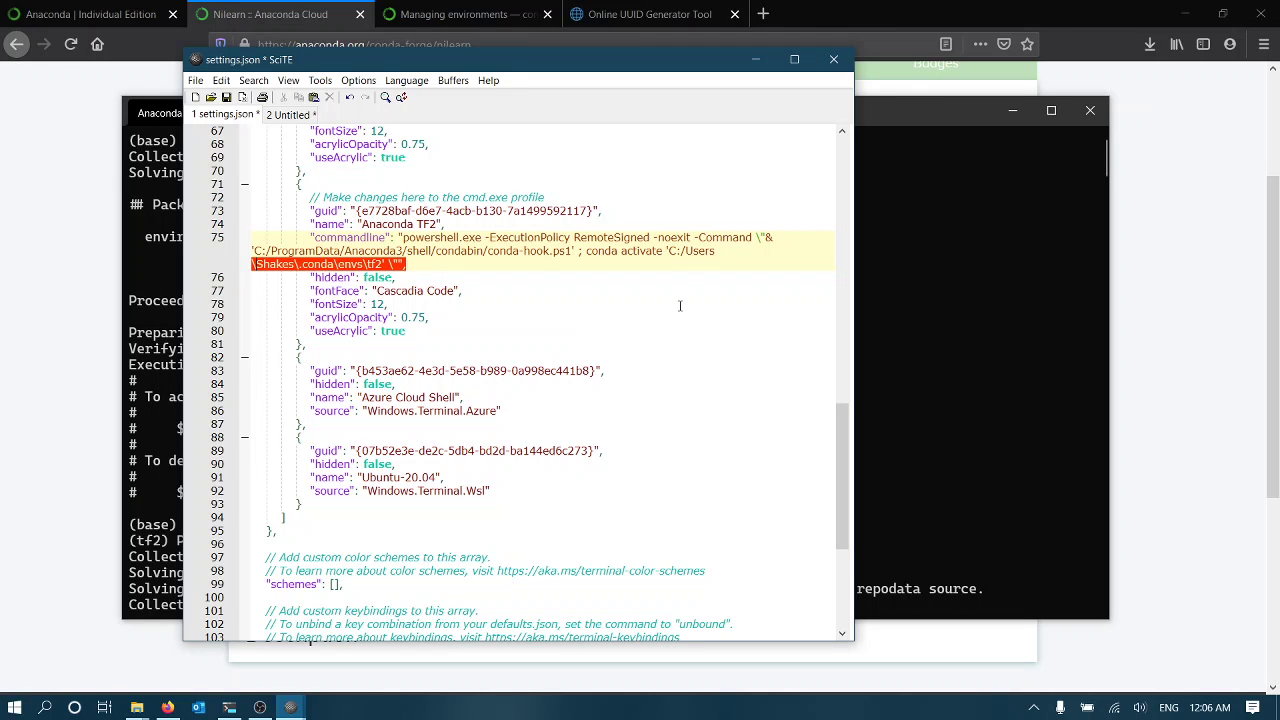
pyautogui.press('BackSpace')
pyautogui.write('/')
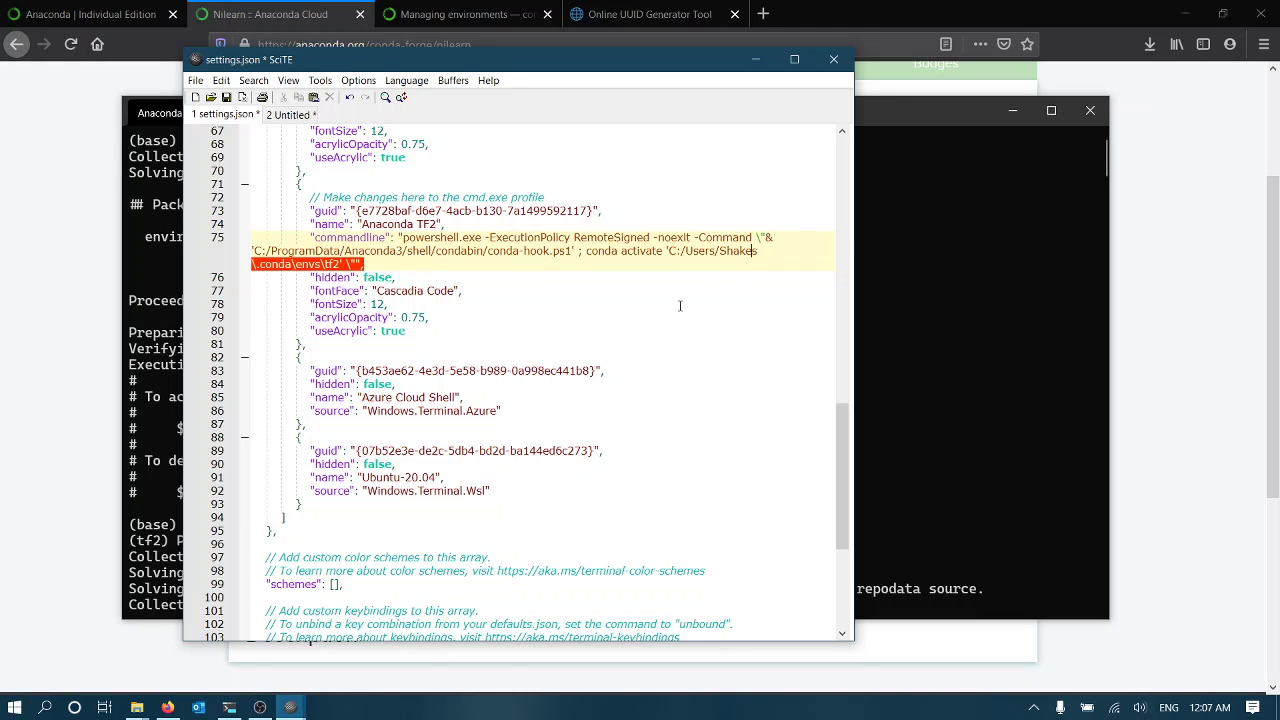
pyautogui.press('BackSpace')
pyautogui.write('/')
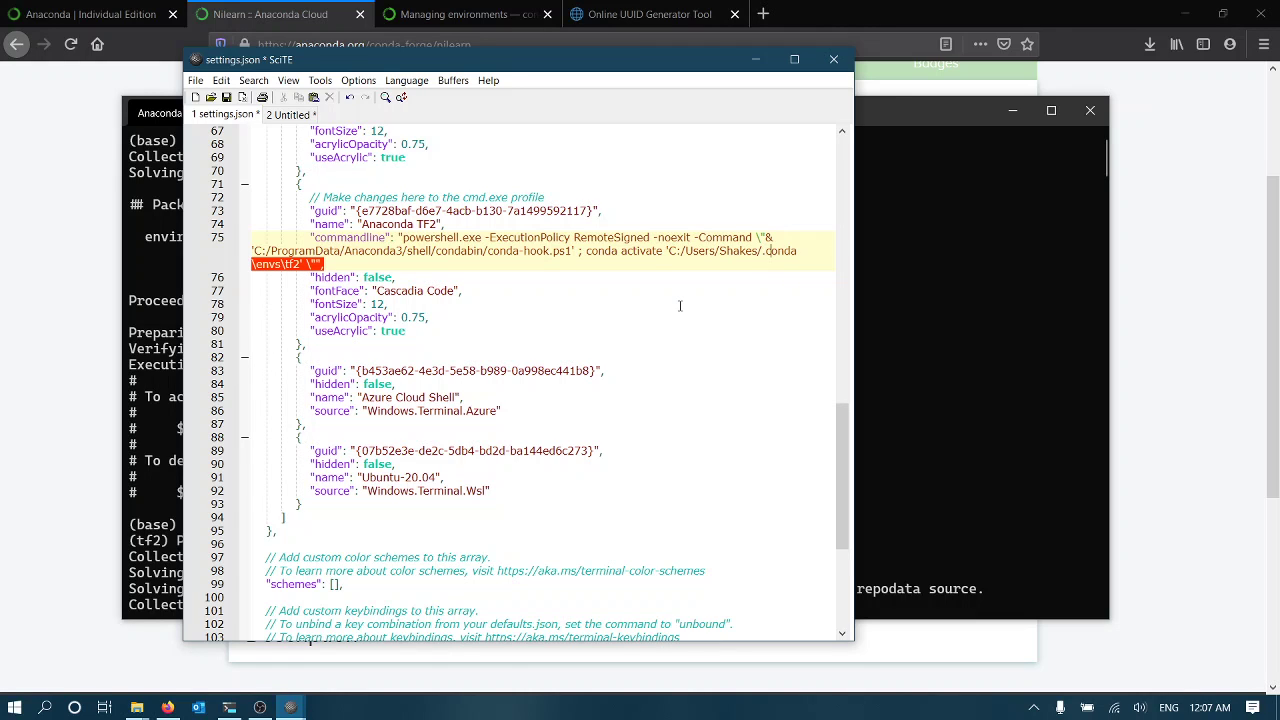
pyautogui.press('BackSpace')
pyautogui.write('/')
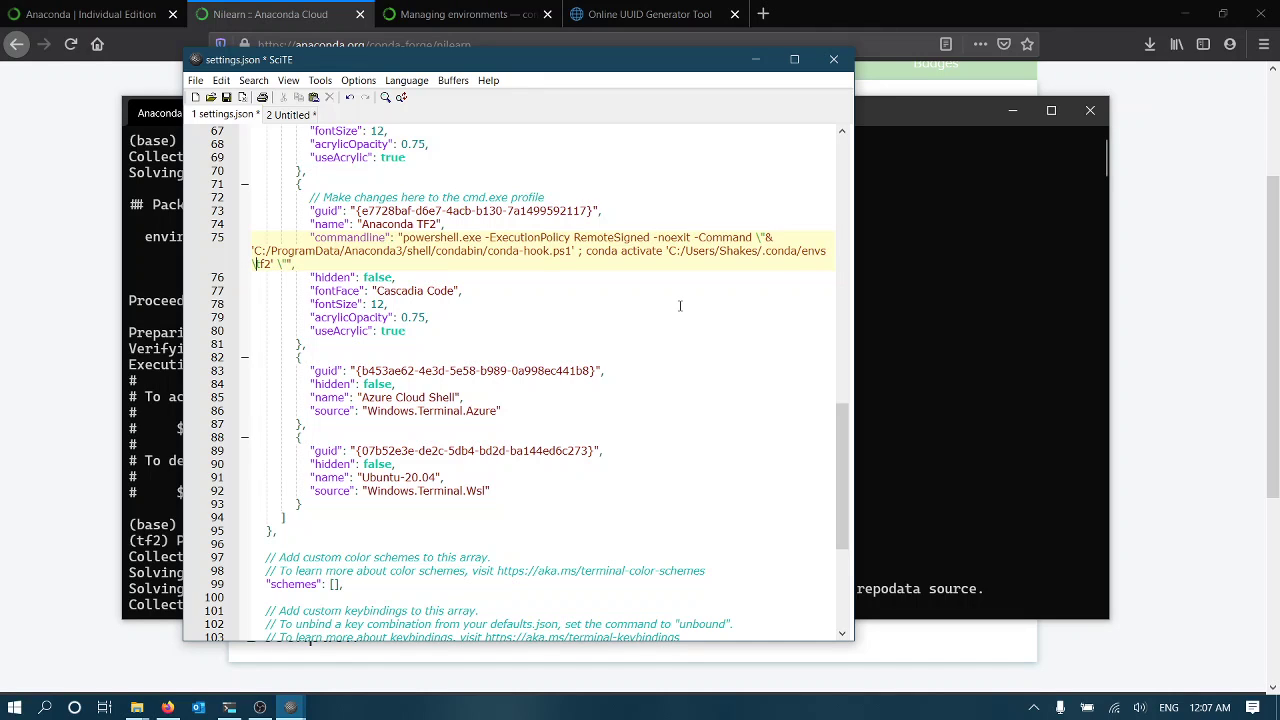
pyautogui.press('BackSpace')
pyautogui.write('/')
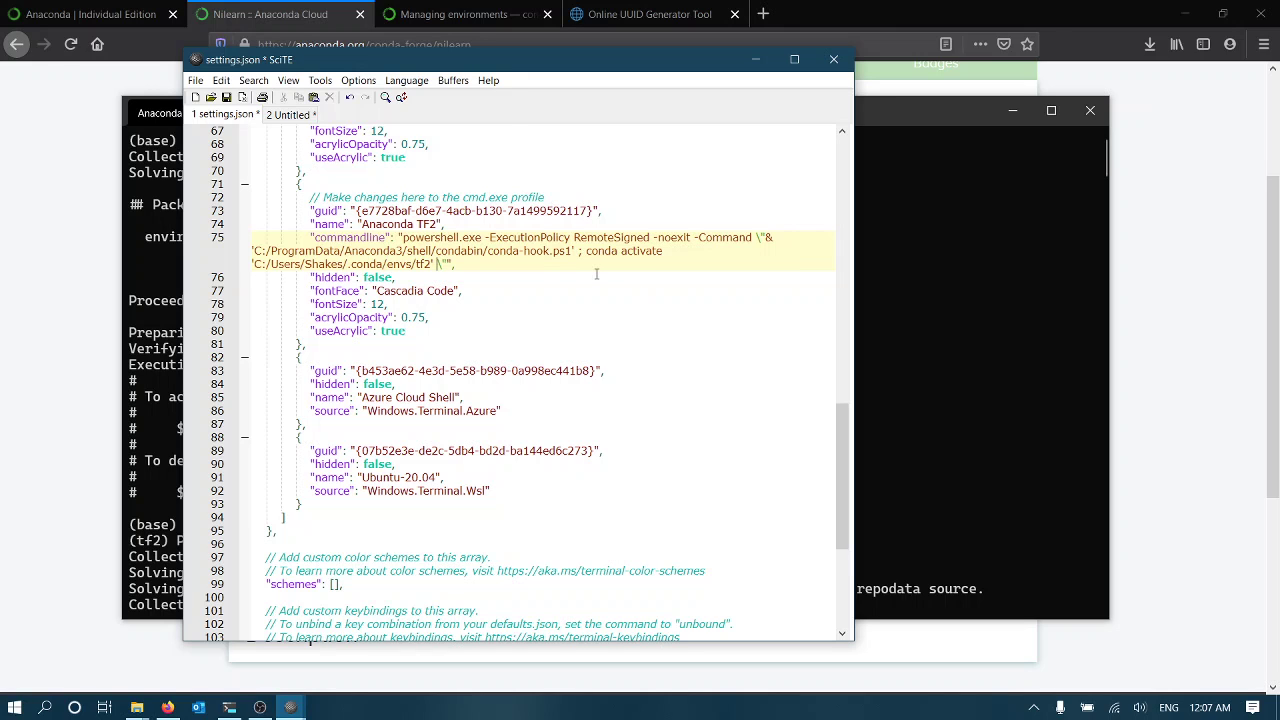
pyautogui.hotkey('ctrl', 's')
# Close the old Anaconda TF2 terminal and relaunch it straight into a (tf2) prompt
pyautogui.click(991, 323)
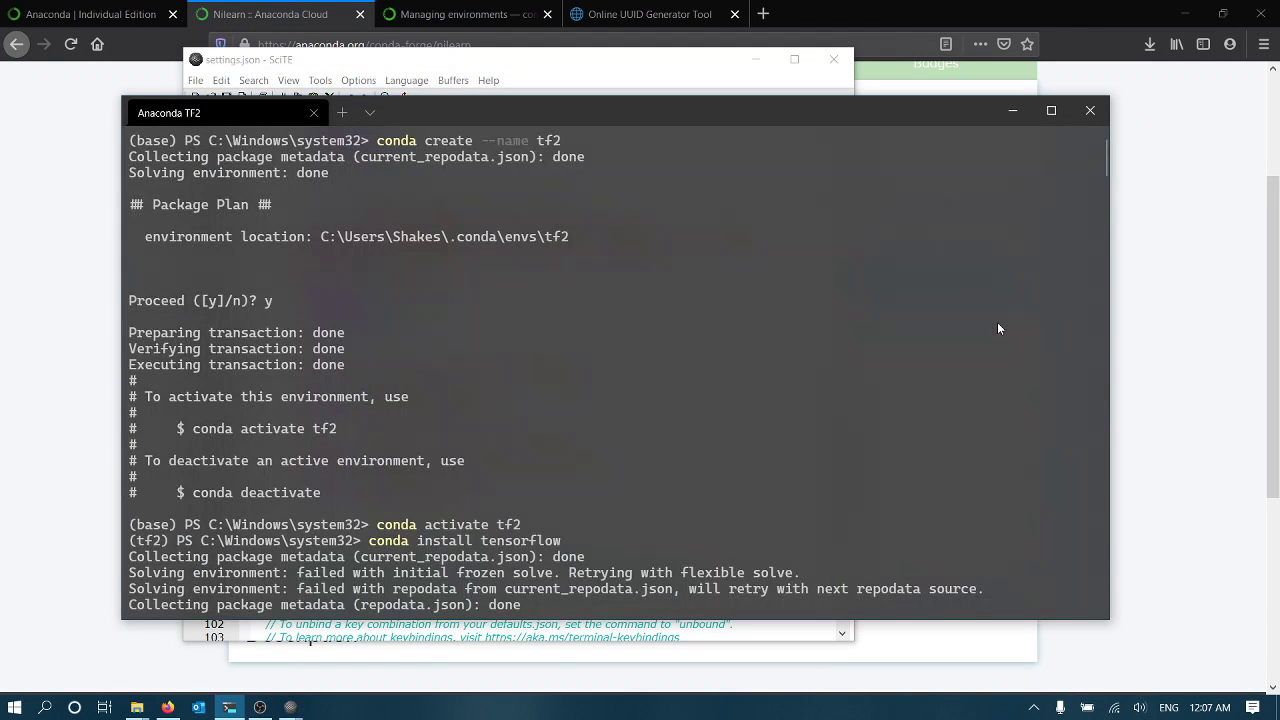
pyautogui.scroll(-10, 997, 322)
pyautogui.scroll(-10, 875, 400)
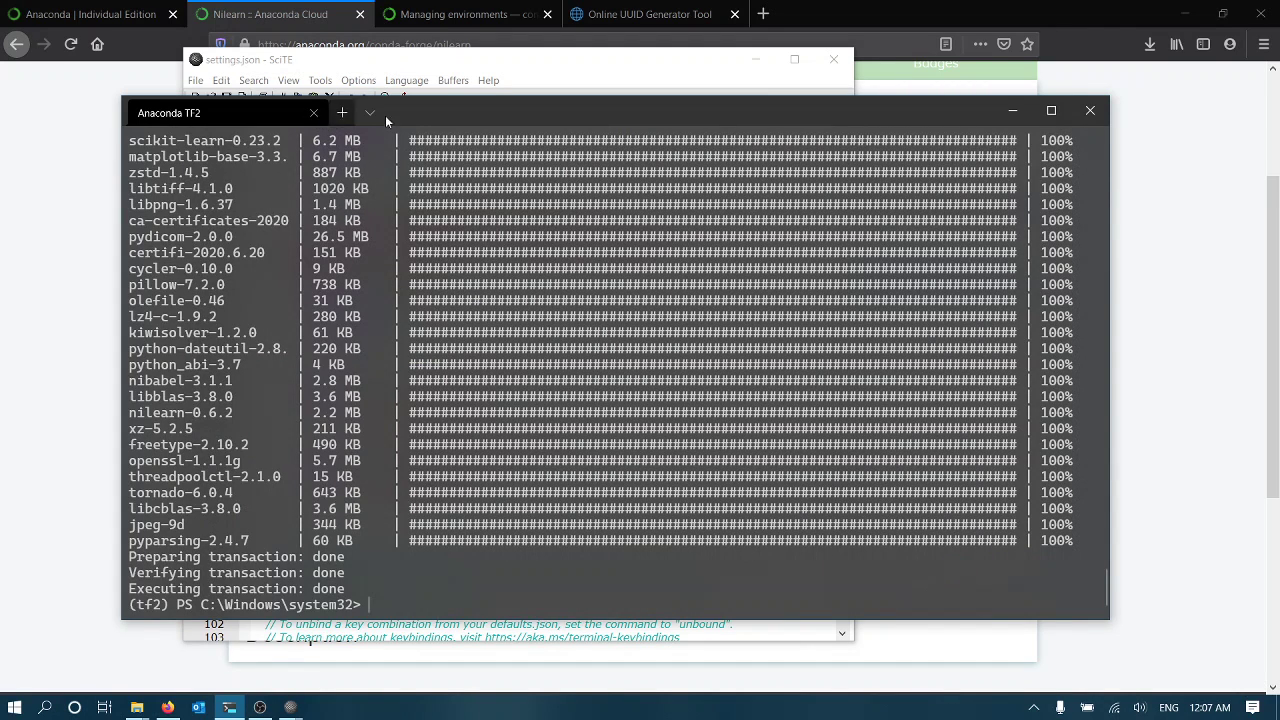
pyautogui.click(1090, 110)
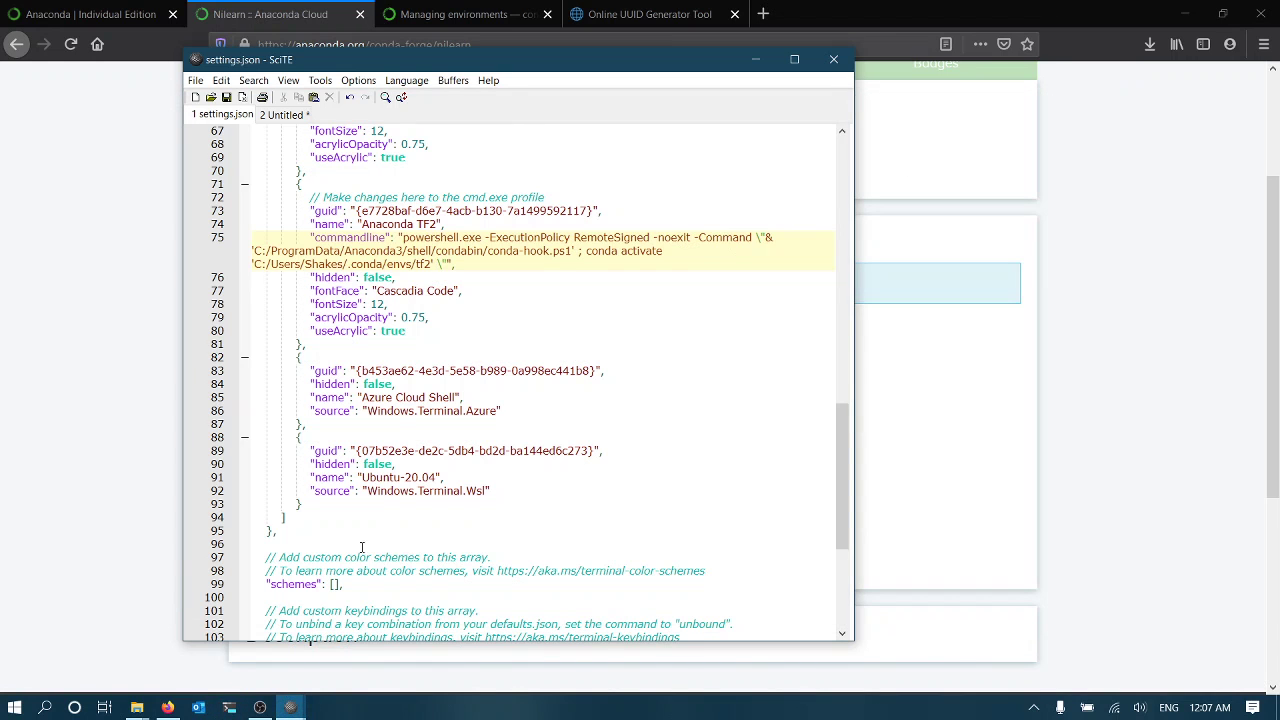
pyautogui.click(229, 707)
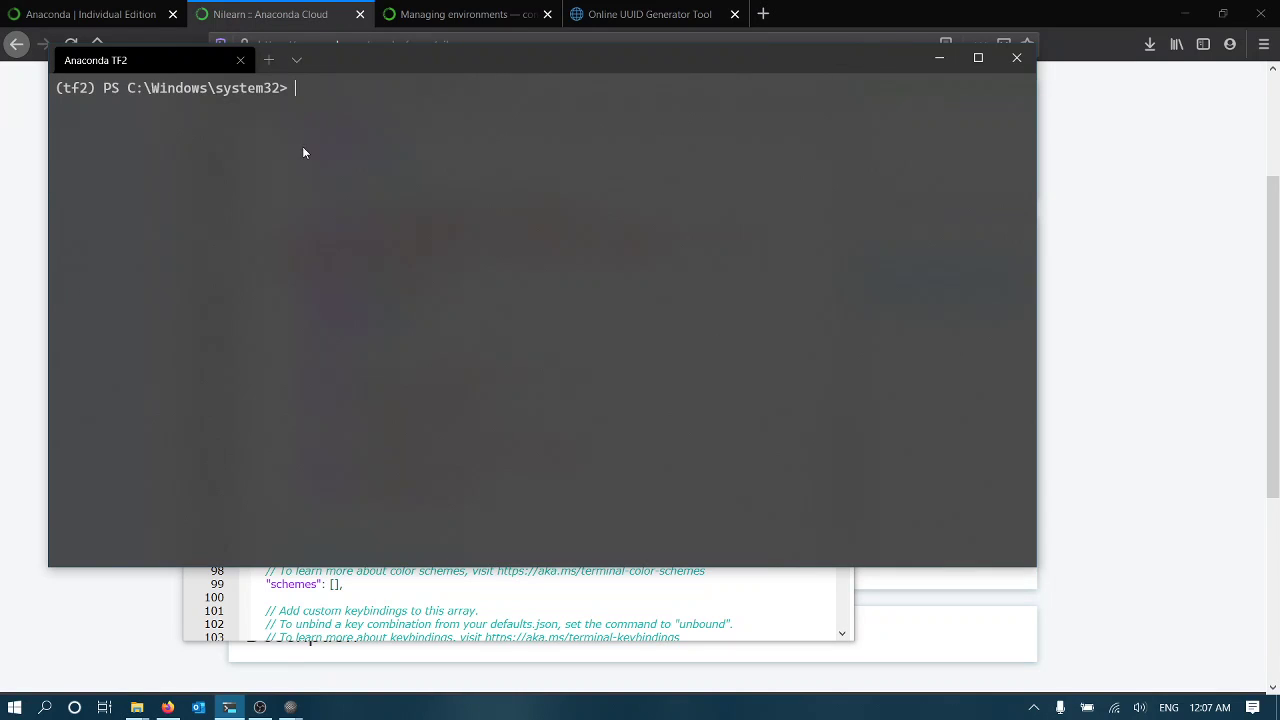
pyautogui.write('python')
# Start Python 3.7.7 and run import tensorflow as tf, fixing a typo in tensorflow
pyautogui.press('Return')
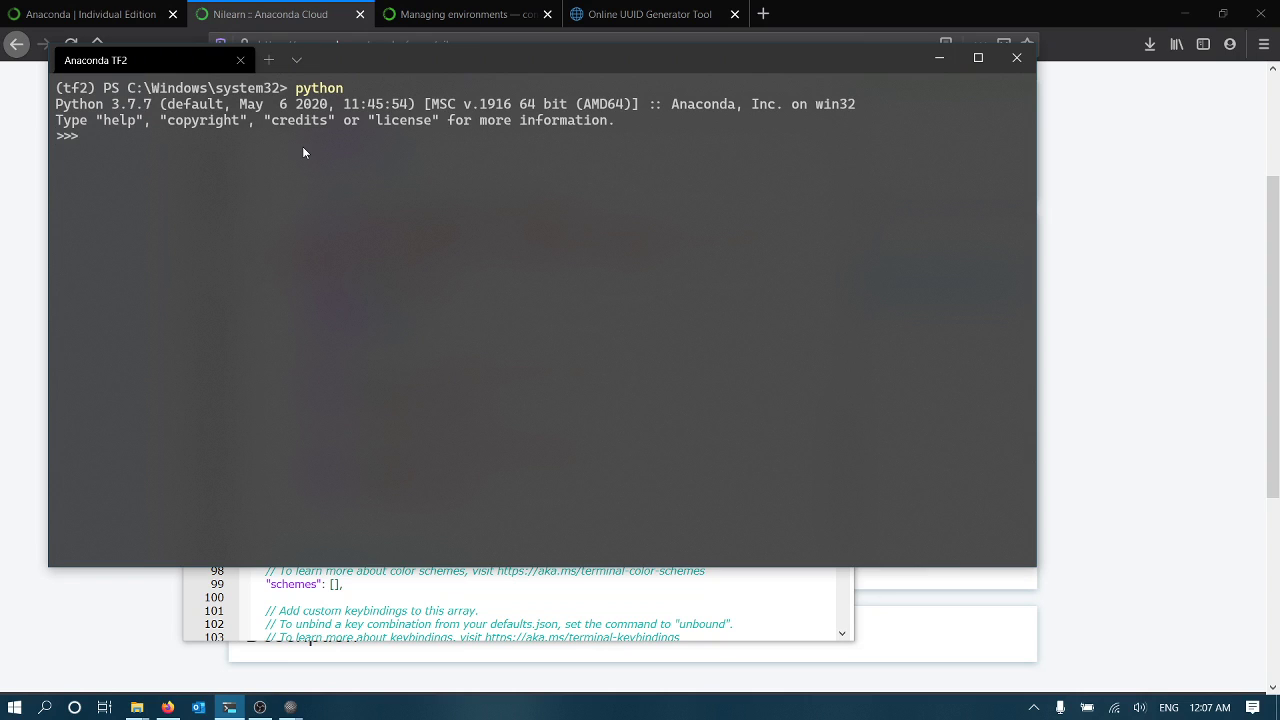
pyautogui.write('import')
pyautogui.write(' tensr')
pyautogui.press('BackSpace')
pyautogui.write('orflow as tf')
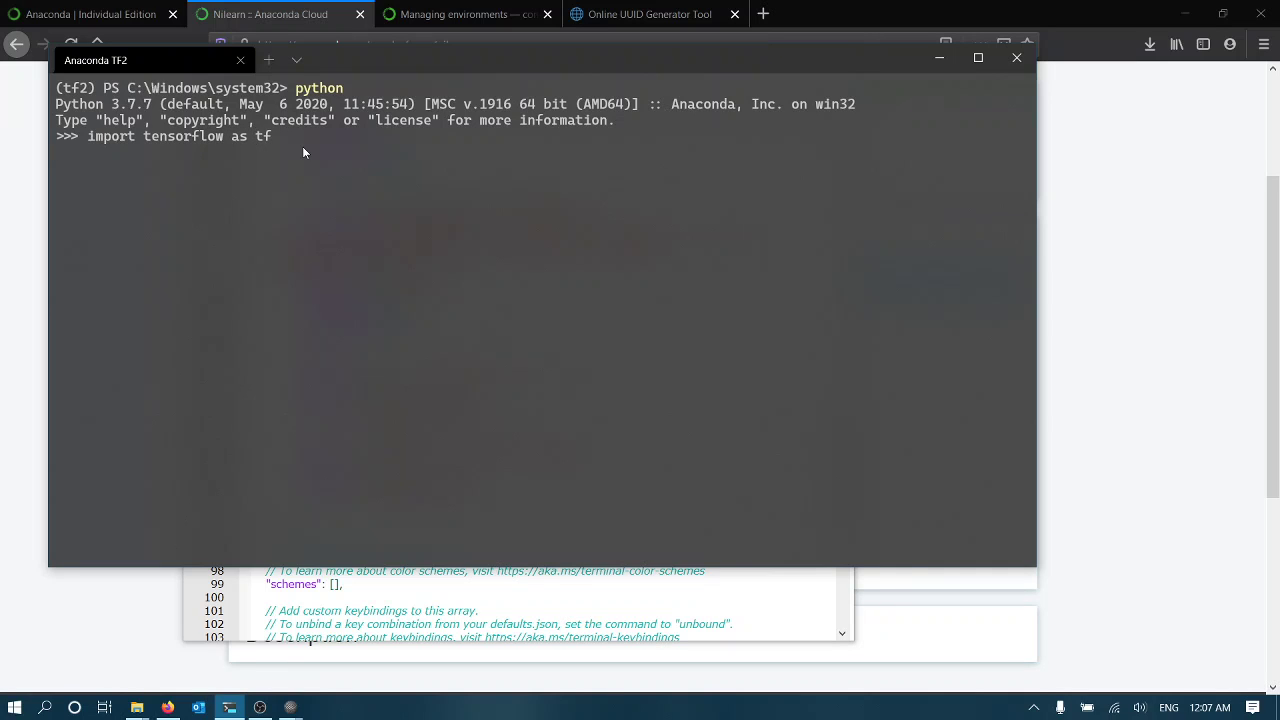
pyautogui.press('Return')
# Close the UUID Generator tab and open the CONDA CHEAT SHEET PDF from the earlier search results
pyautogui.click(735, 14)
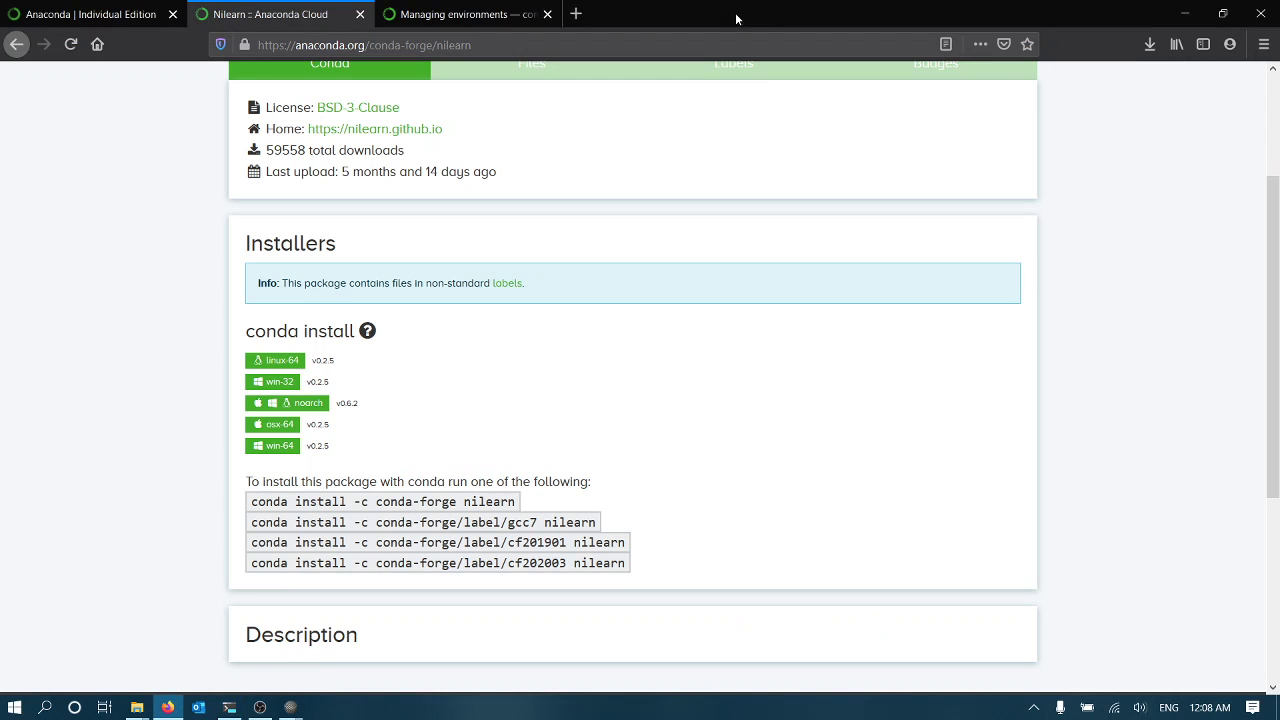
pyautogui.click(490, 10)
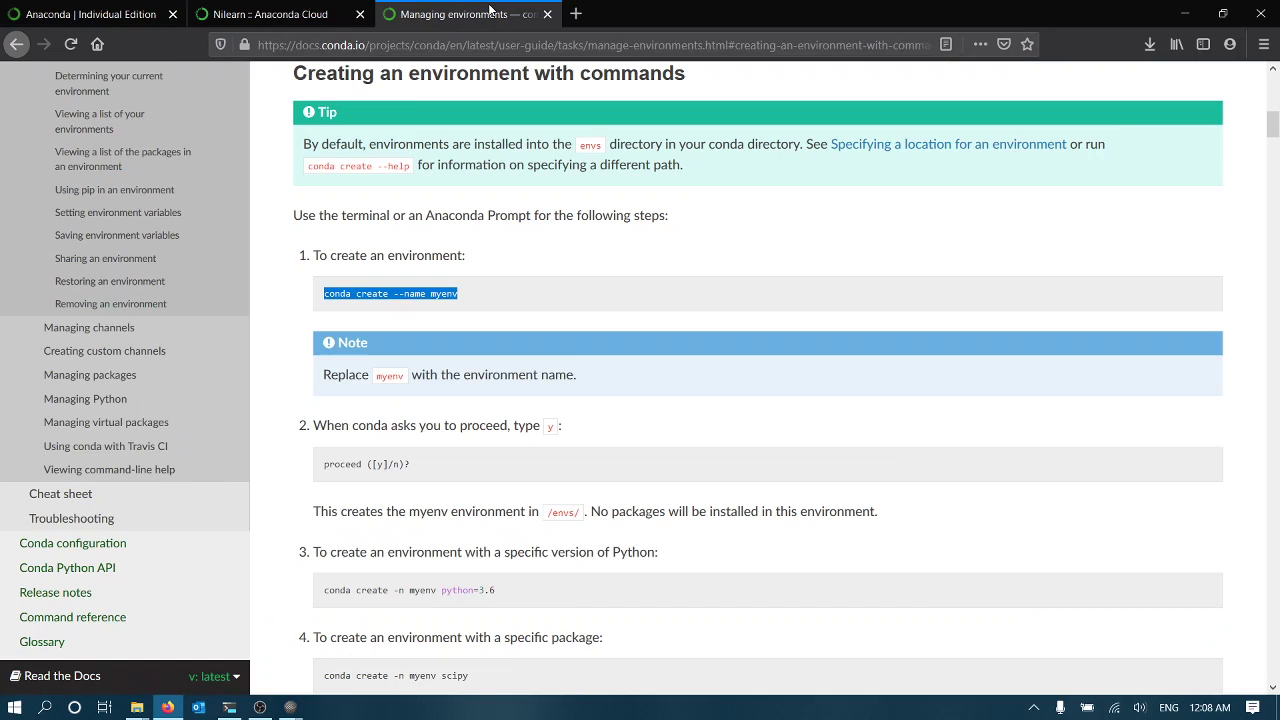
pyautogui.click(16, 43)
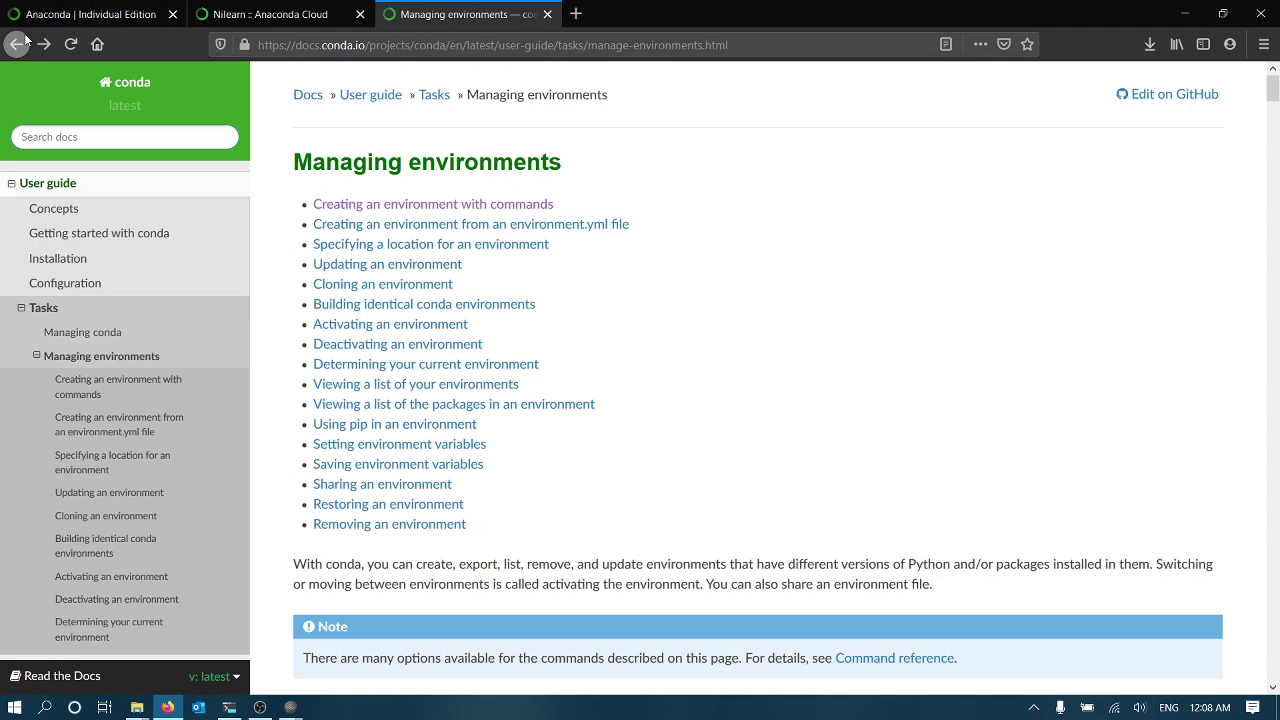
pyautogui.click(16, 43)
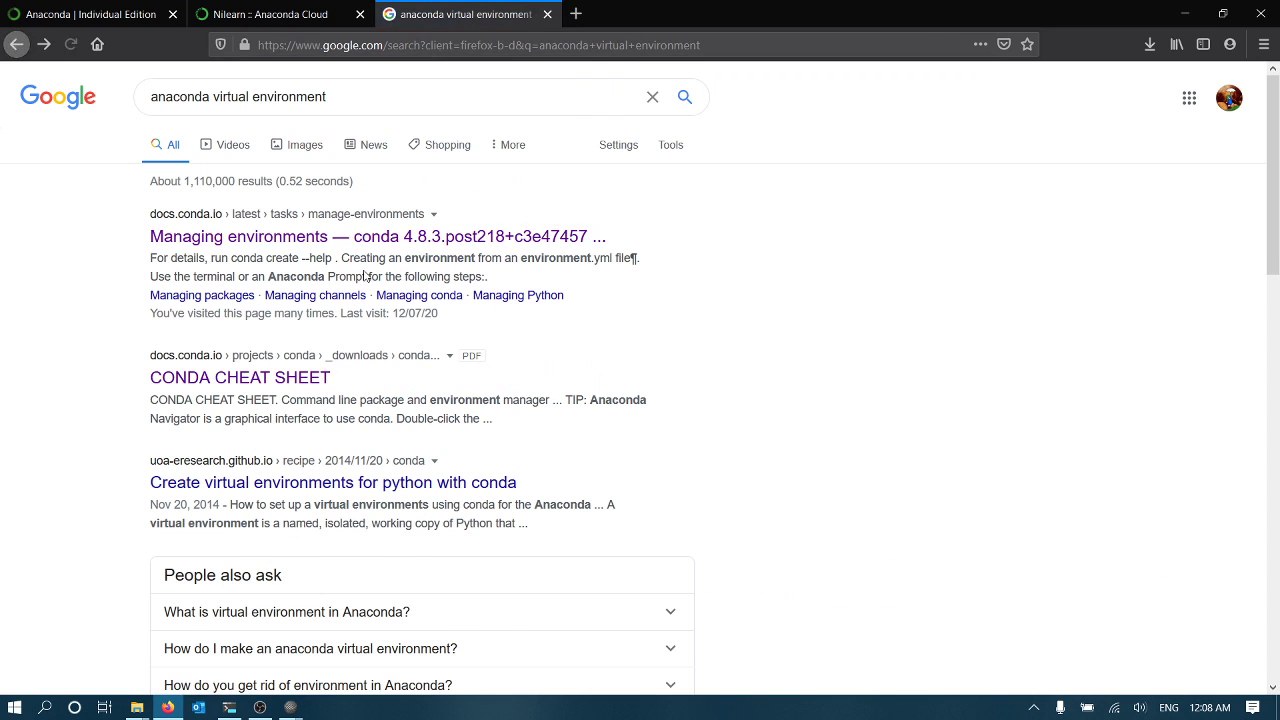
pyautogui.click(306, 477)
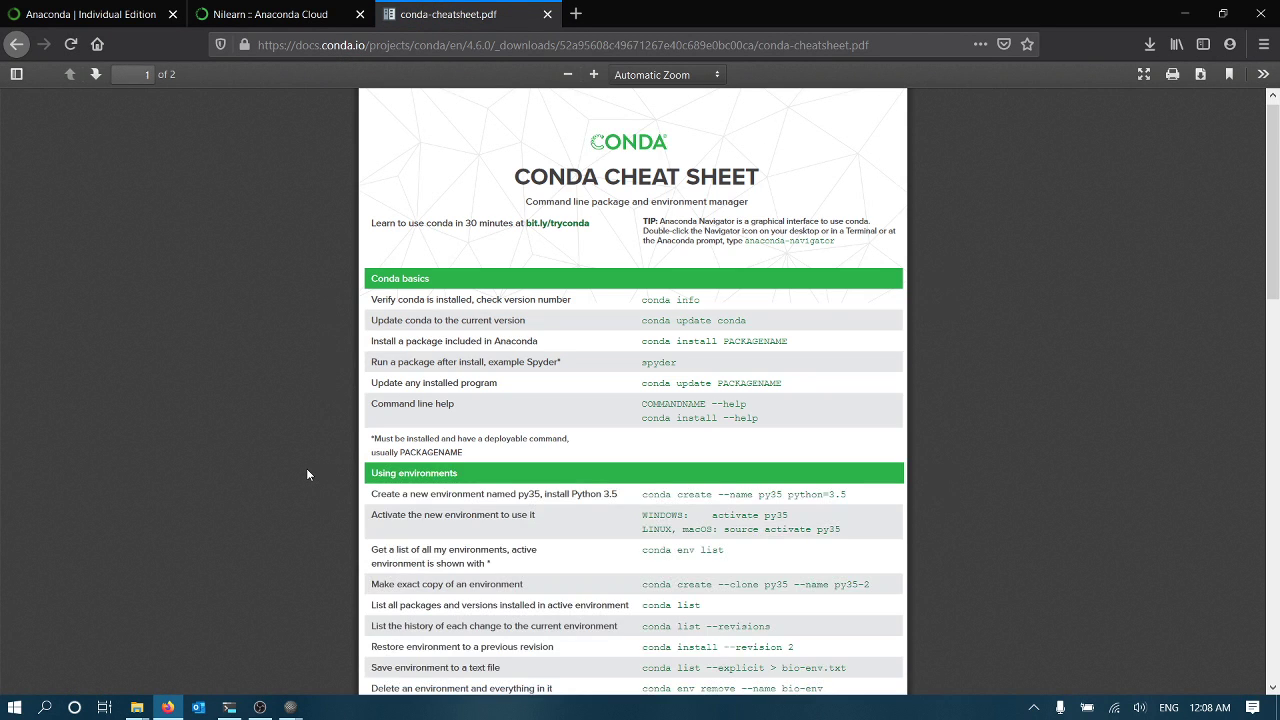
pyautogui.scroll(-2, 306, 468)
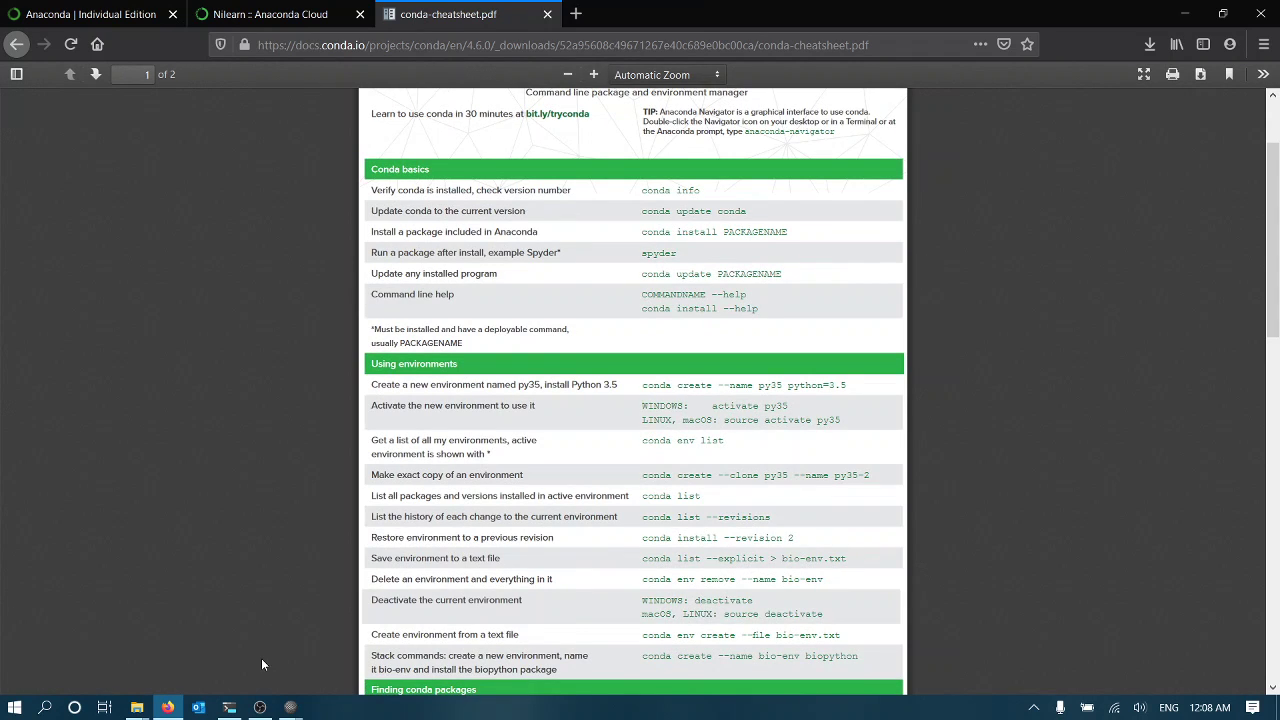
pyautogui.click(229, 707)
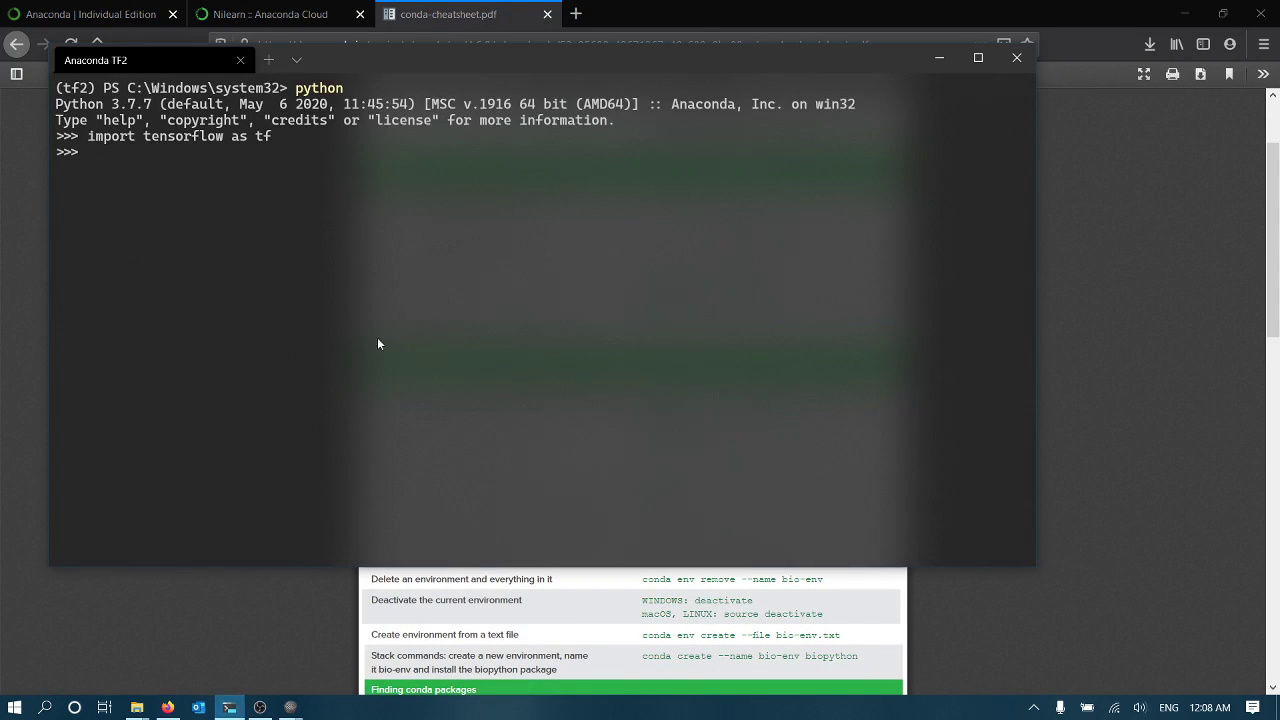
pyautogui.write('print')
pyautogui.write('()')
# Print the TensorFlow version with print("Version:", tf.__version__), showing 2.1.0
pyautogui.press('Left')
pyautogui.write('""')
pyautogui.press('Left')
pyautogui.write('Version:')
pyautogui.press('Right')
pyautogui.write(', tf')
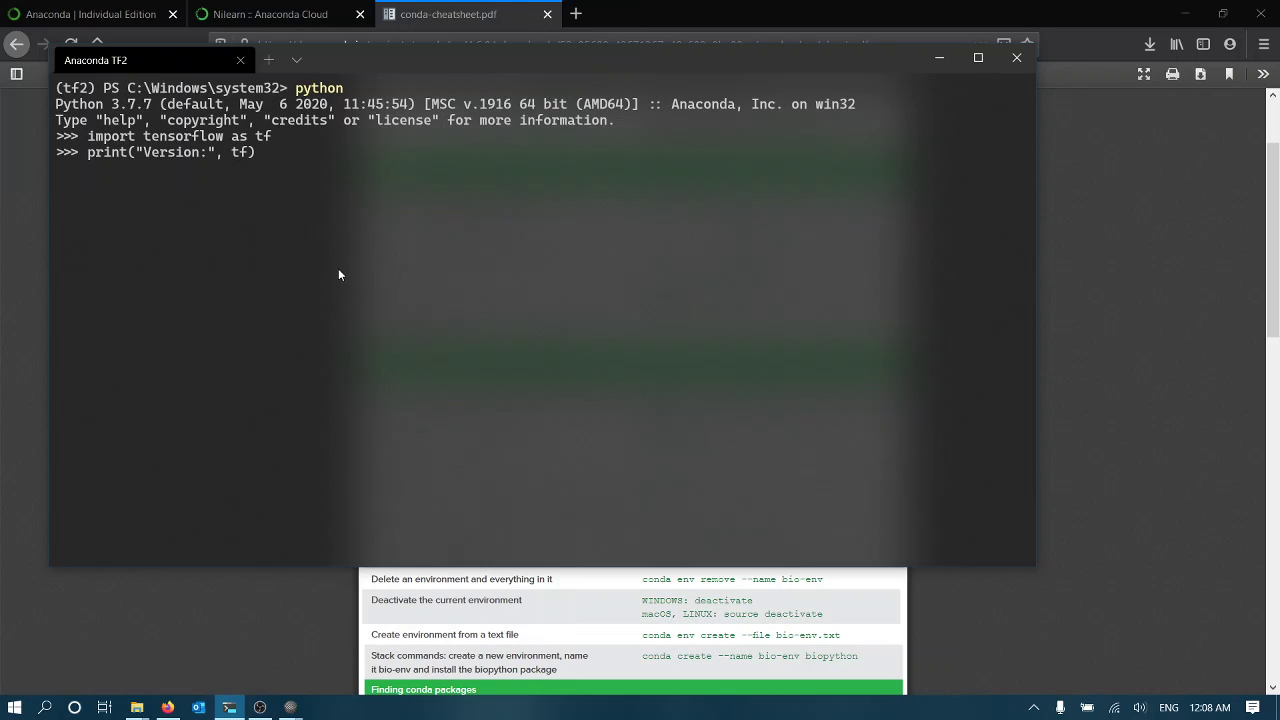
pyautogui.write('.____')
pyautogui.write('version__')
pyautogui.press('Return')
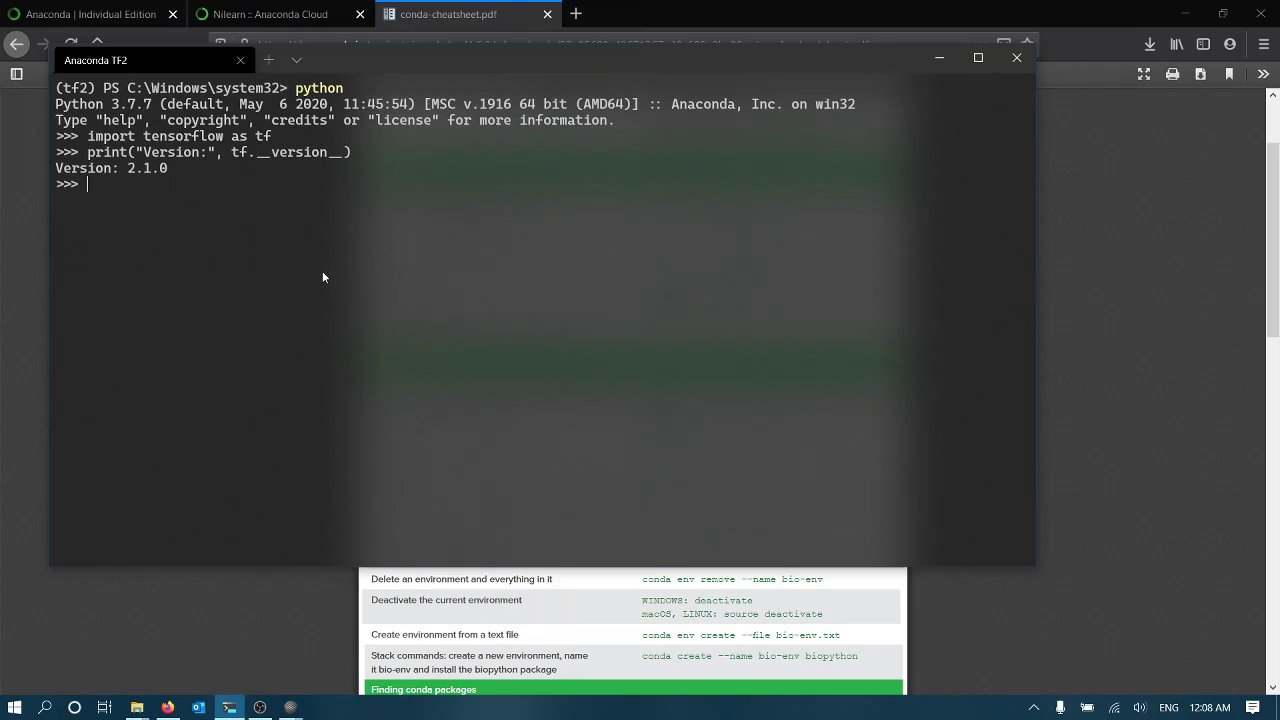
# Quit Python with Ctrl+Z and run conda deactivate to reach a plain PS prompt
pyautogui.hotkey('ctrl', 'z')
pyautogui.press('Return')
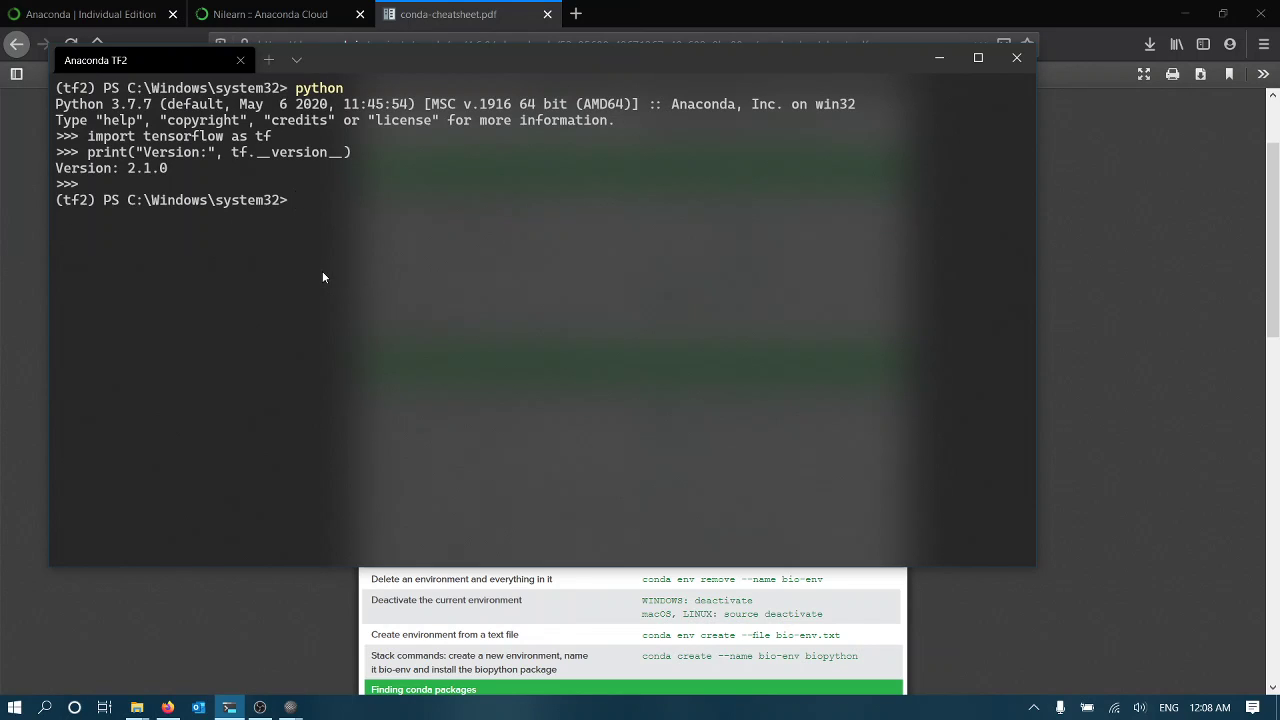
pyautogui.write('conda ')
pyautogui.write('deactivate')
pyautogui.press('Return')
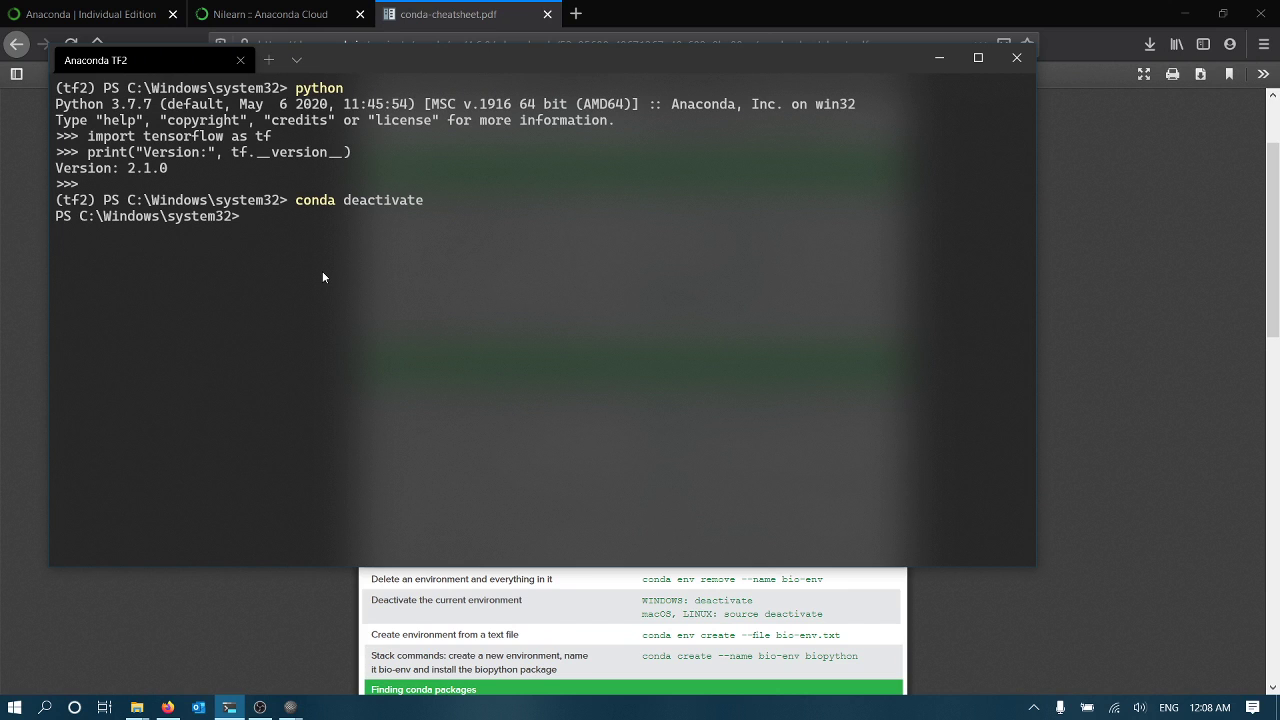
# Show import tensorflow failing under base Python 3.8.3, then close the Anaconda TF2 tab
pyautogui.click(296, 60)
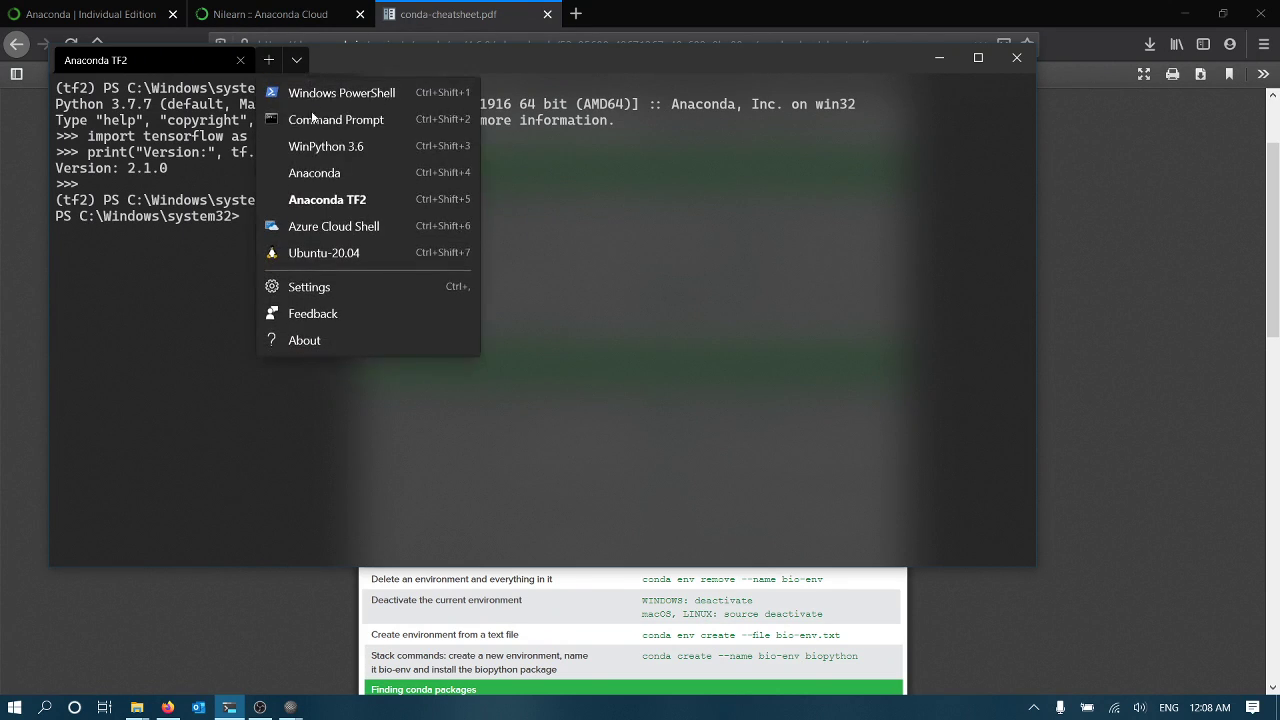
pyautogui.click(314, 173)
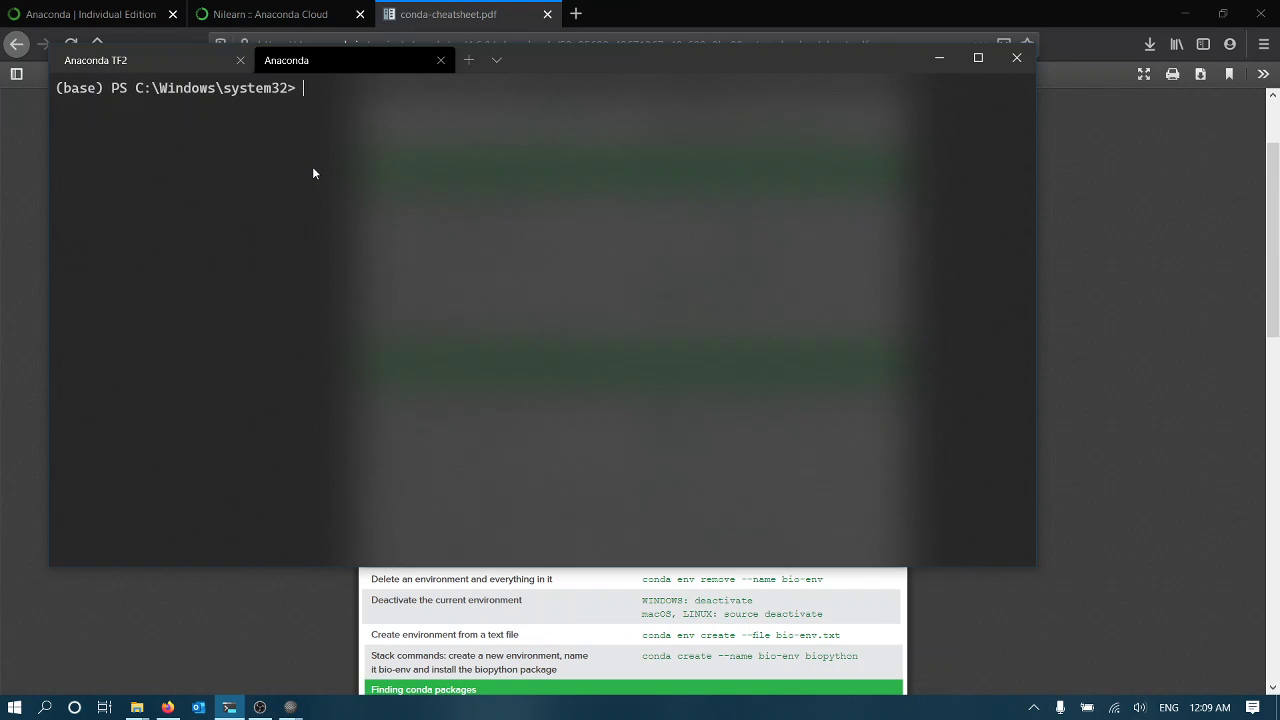
pyautogui.write('python')
pyautogui.press('Return')
pyautogui.press('Up')
pyautogui.press('Up')
pyautogui.press('Return')
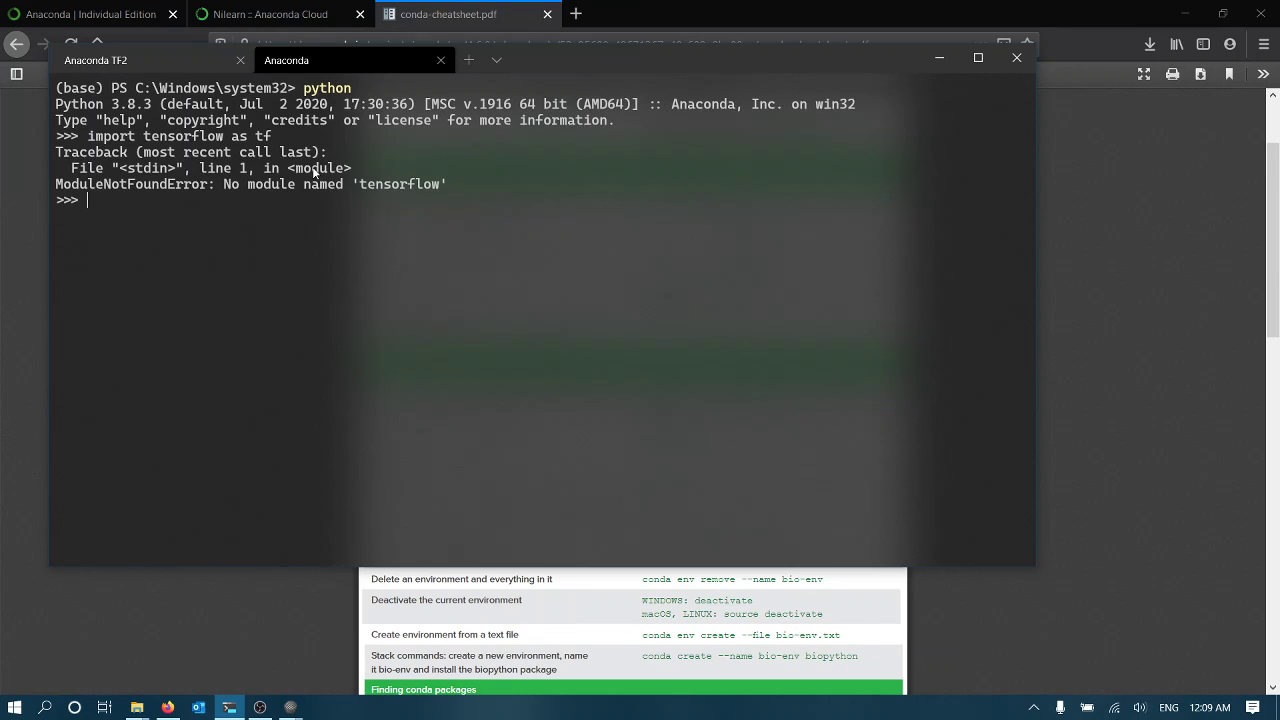
pyautogui.click(238, 60)
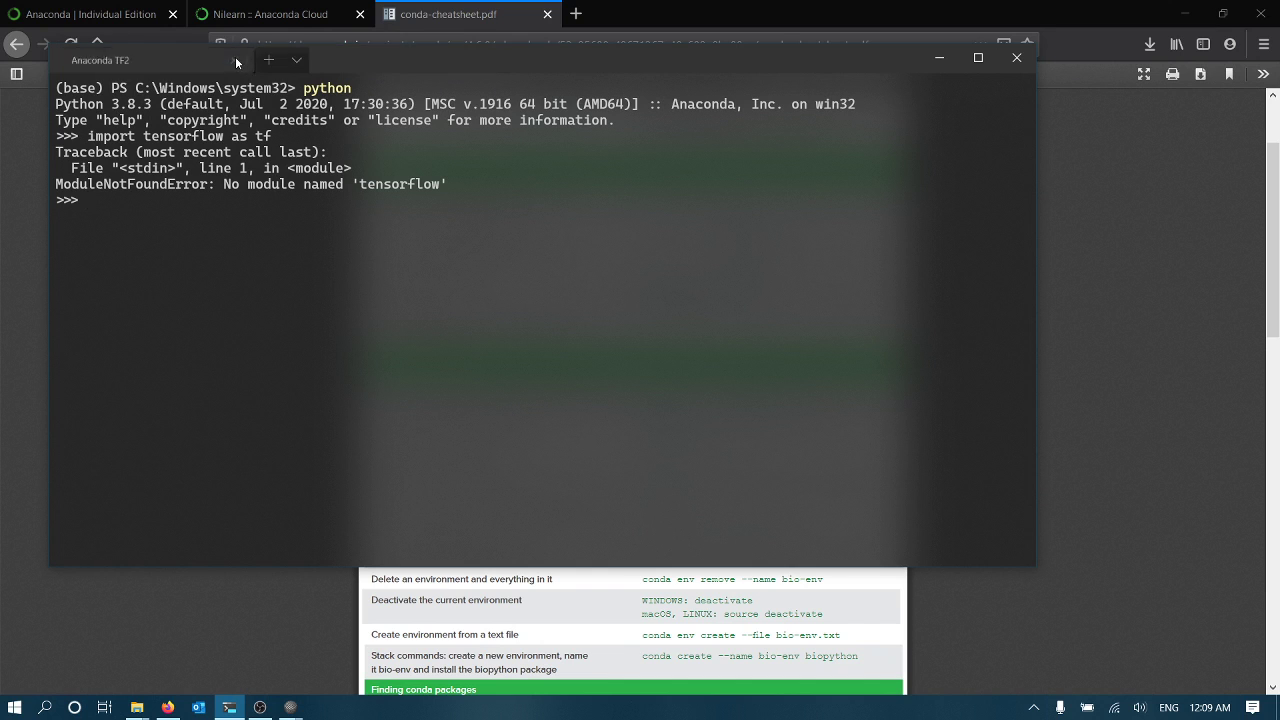
# Open a new Anaconda TF2 tab, start Python 3.7.7, and recall import tensorflow as tf
pyautogui.click(296, 60)
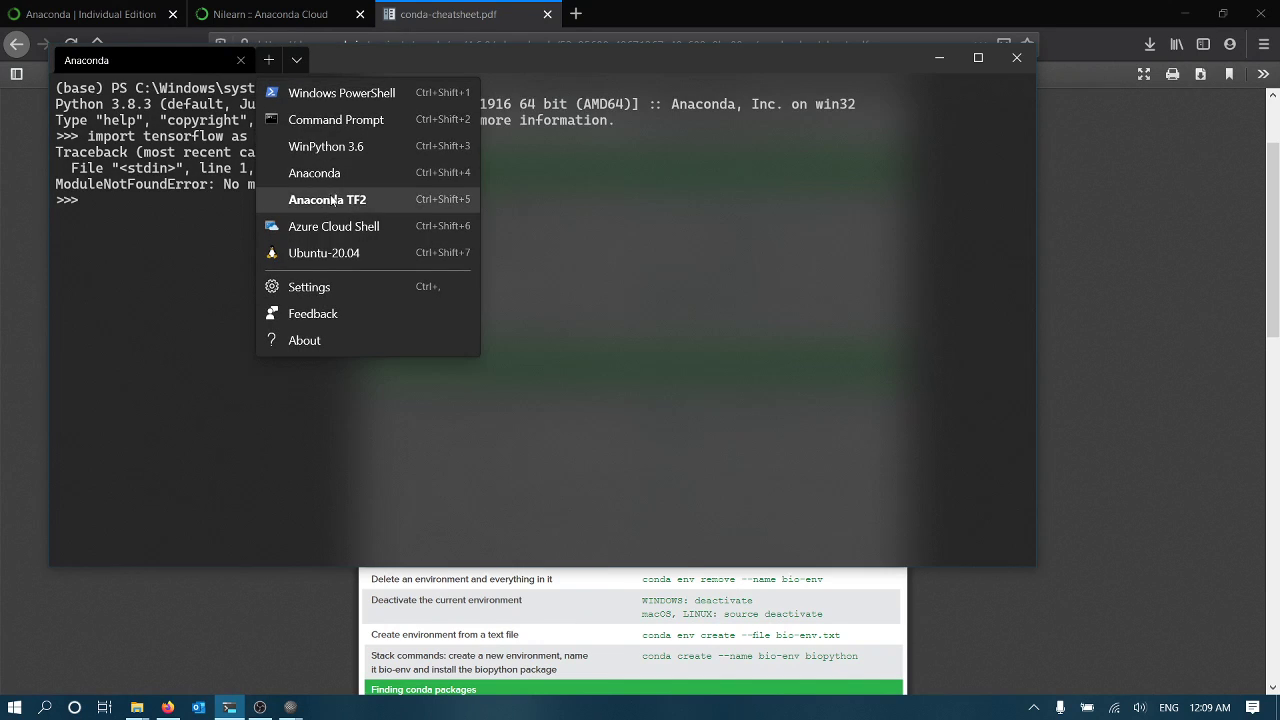
pyautogui.click(330, 201)
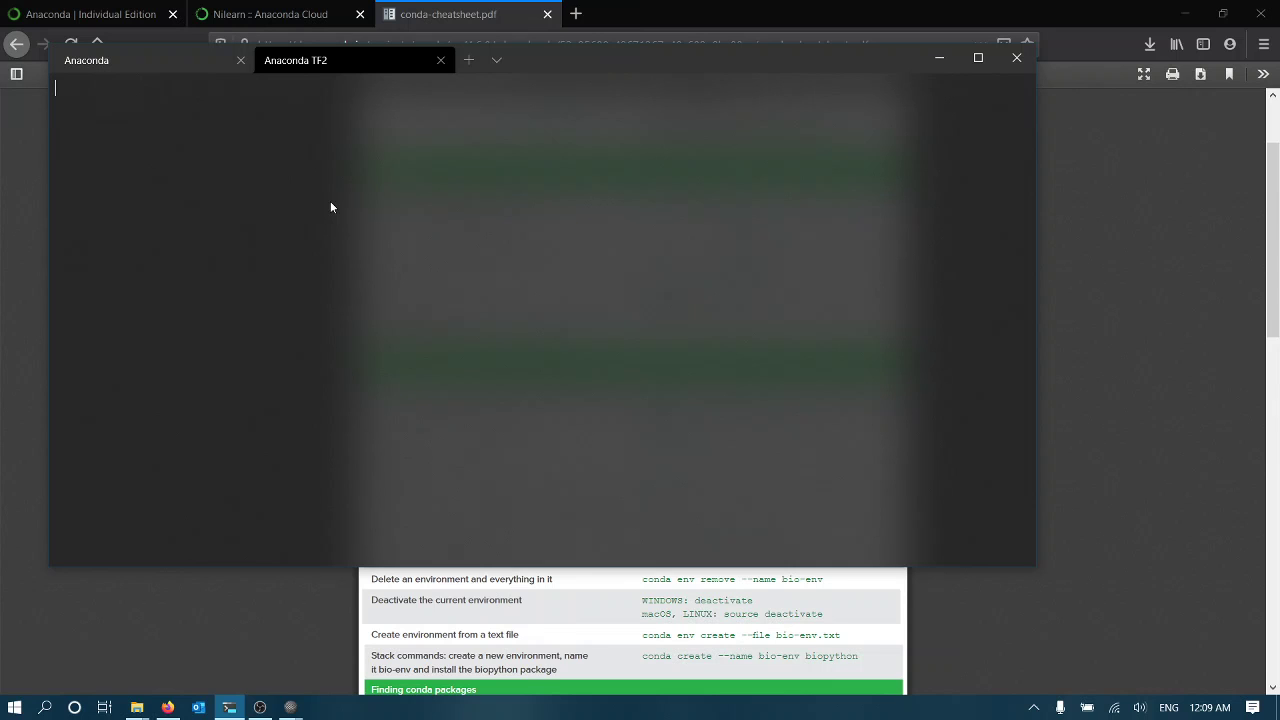
pyautogui.write('conda deactivate')
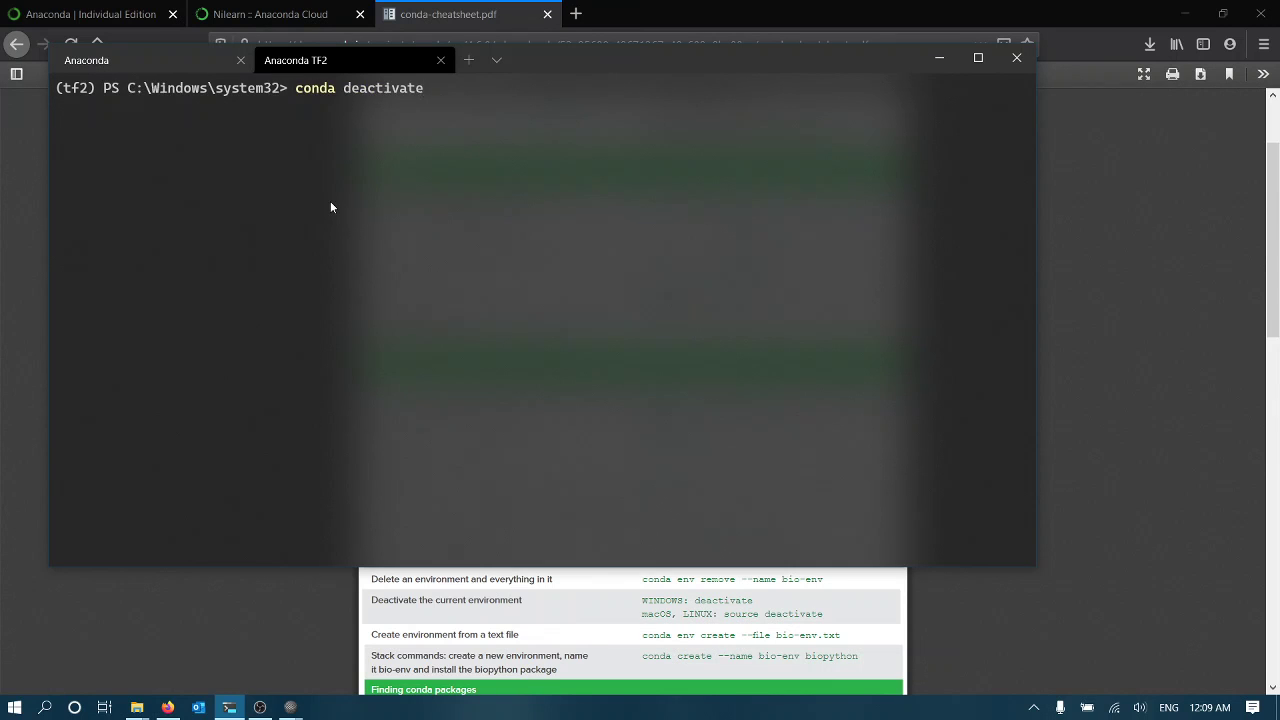
pyautogui.press('Escape')
pyautogui.write('python')
pyautogui.press('Return')
pyautogui.write('print("Version:", tf.__version__)')
pyautogui.press('Up')
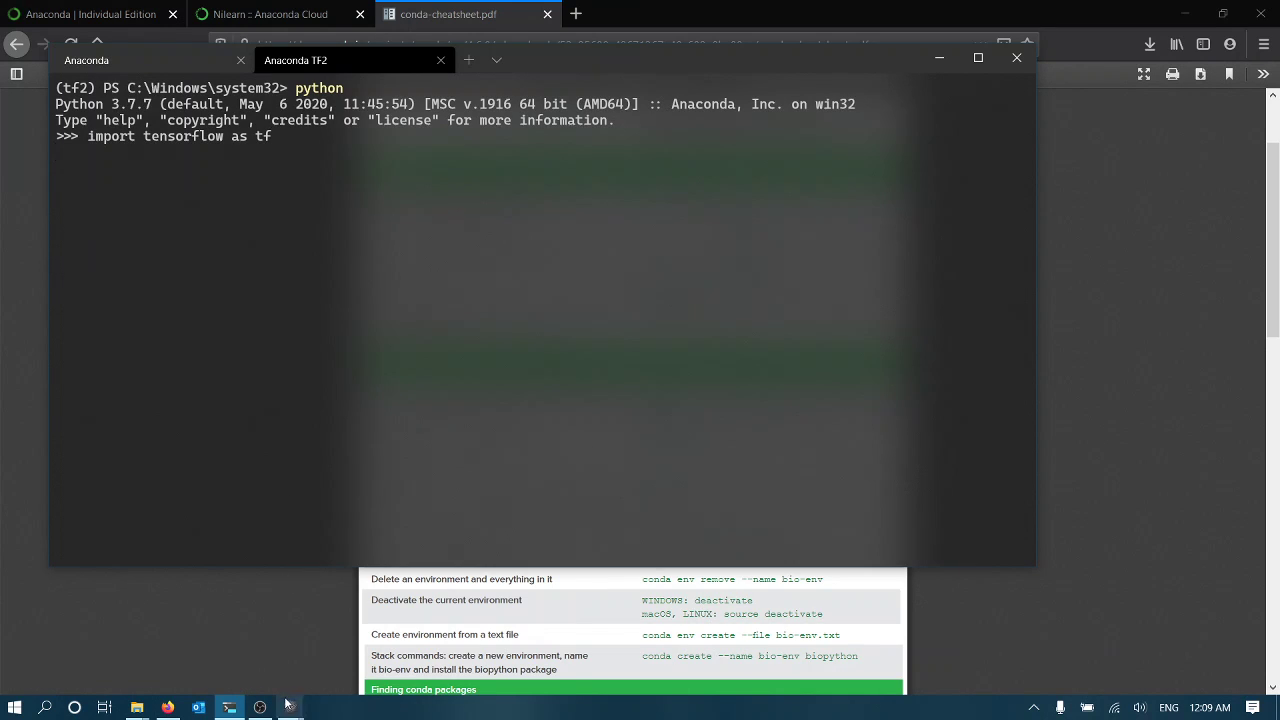
pyautogui.moveTo(290, 707)
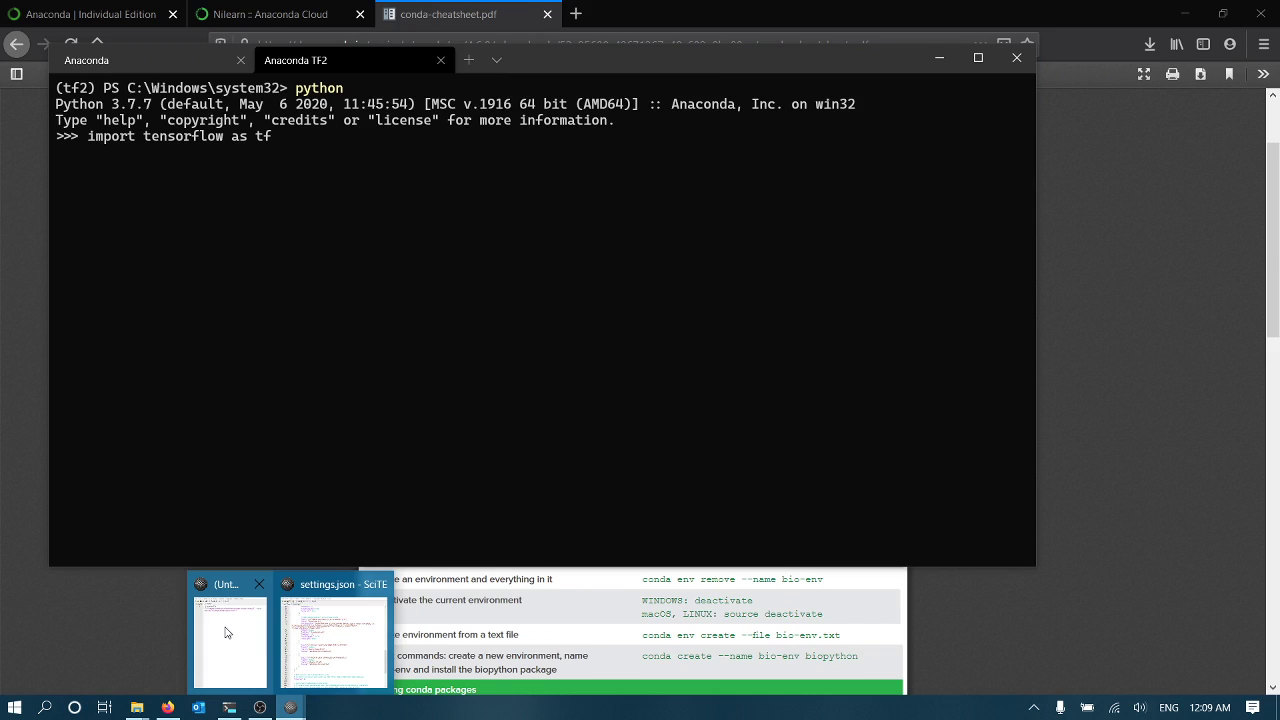
# Return to the Seaborn item in SciTE's stage2.txt outline
pyautogui.click(228, 632)
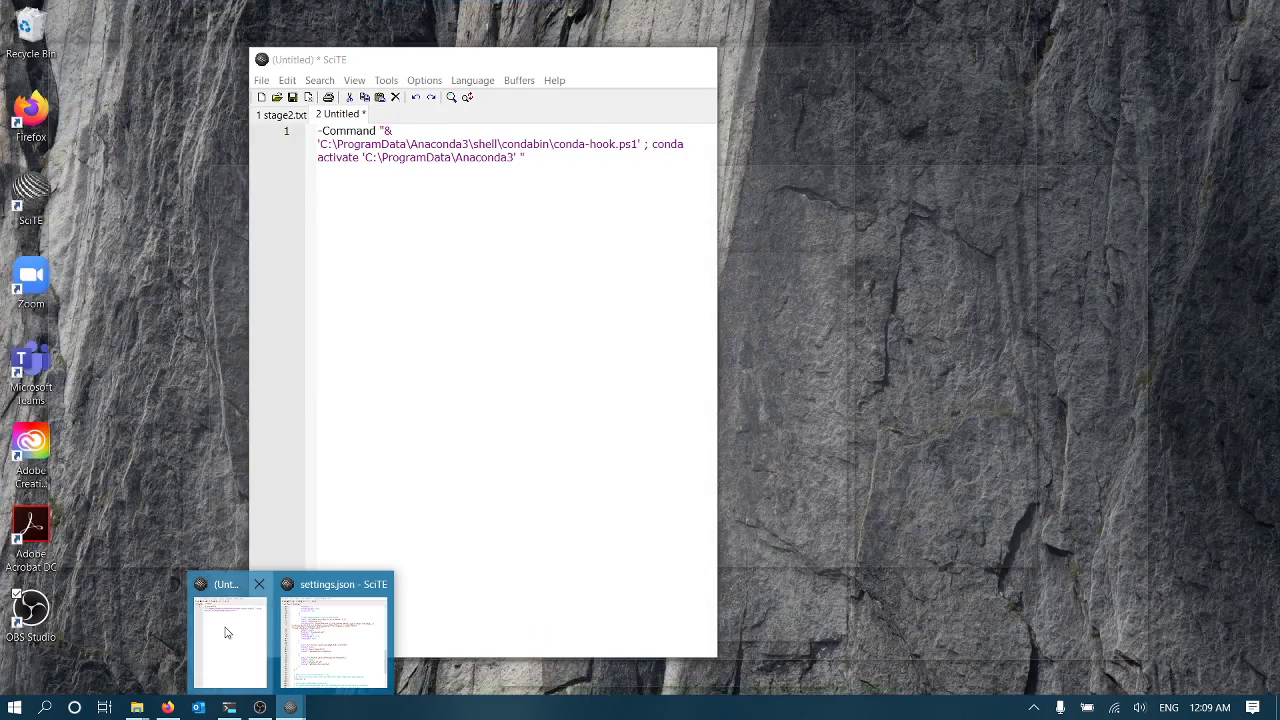
pyautogui.click(285, 114)
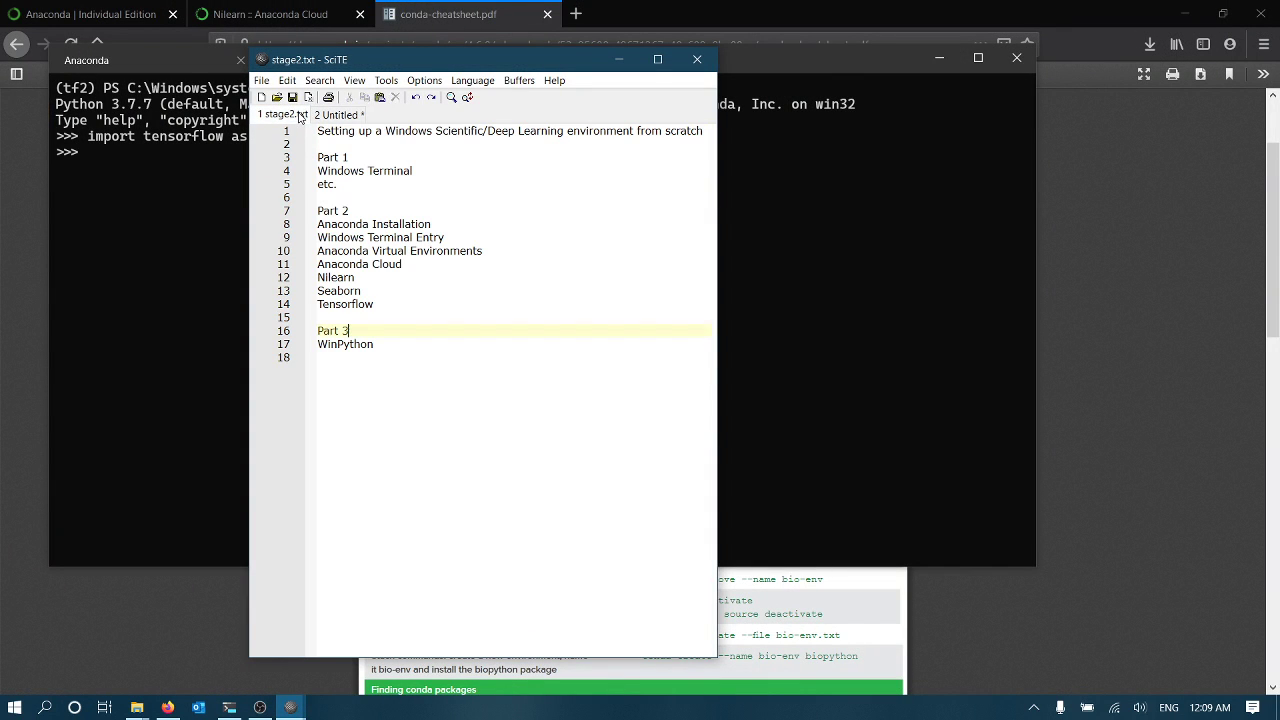
pyautogui.click(367, 291)
pyautogui.click(576, 14)
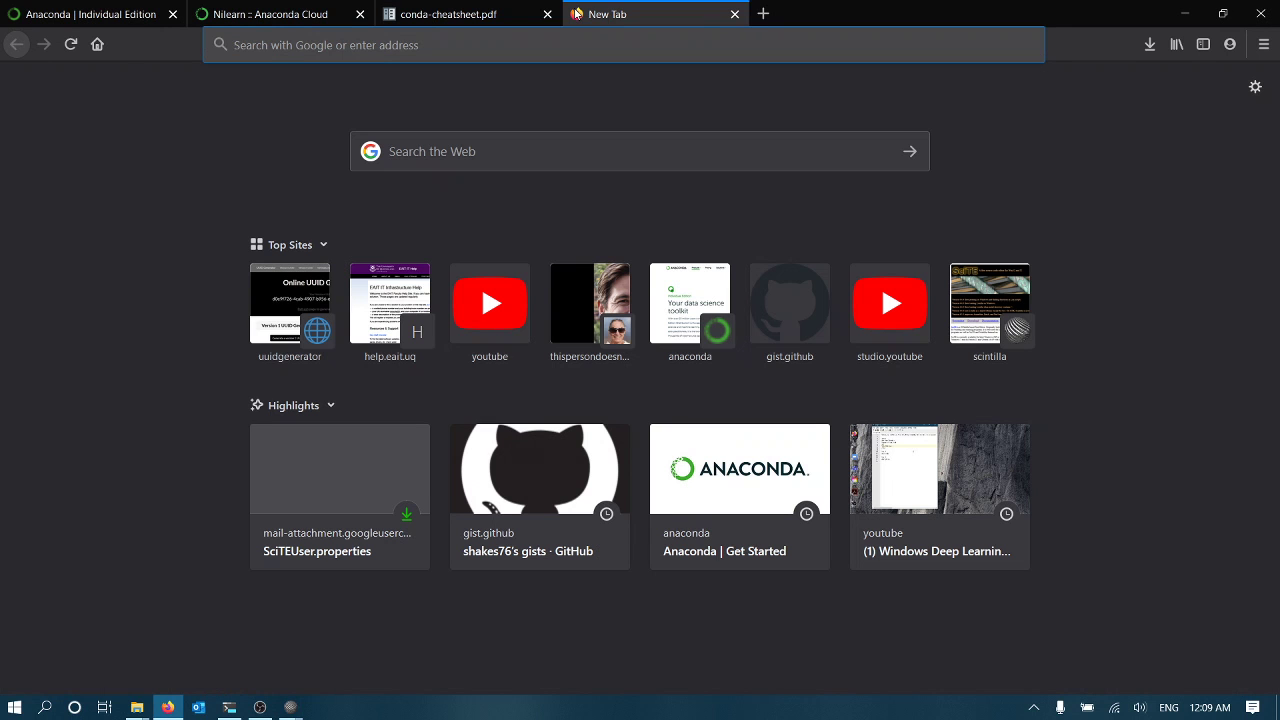
pyautogui.write('seaborn p')
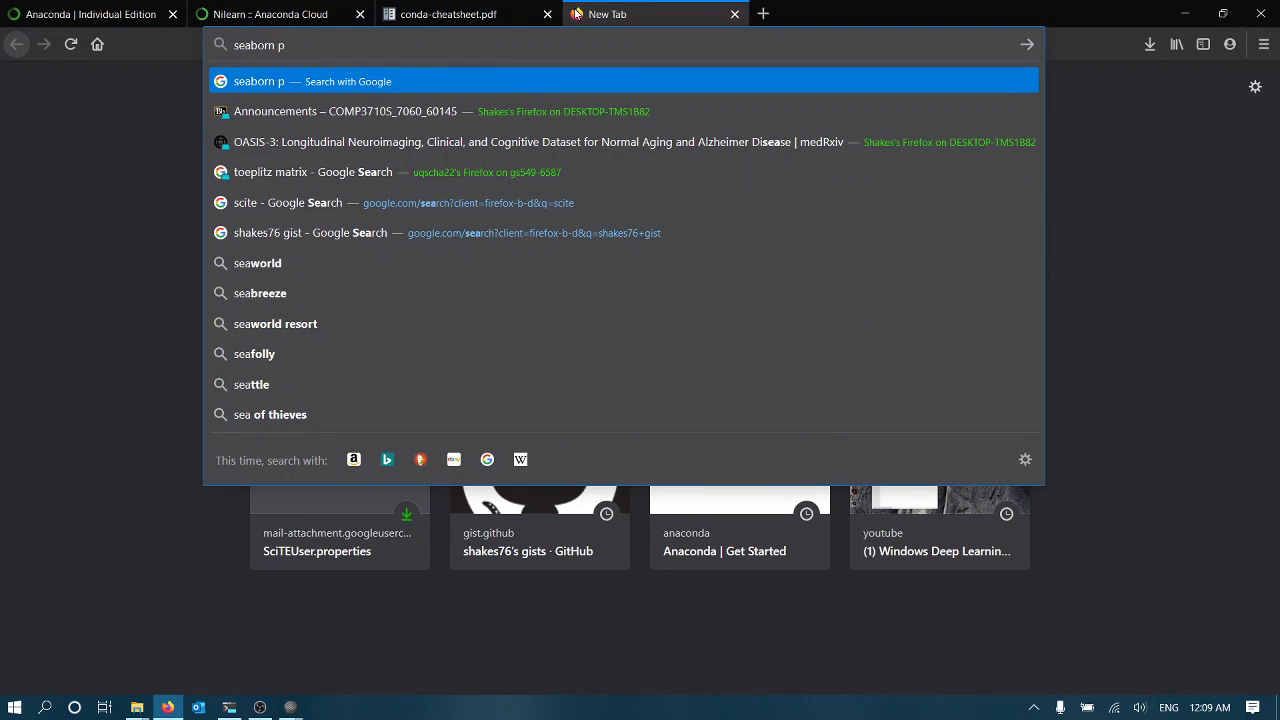
pyautogui.write('ython')
# Search for seaborn python and browse the seaborn.pydata.org Example gallery thumbnails
pyautogui.press('Return')
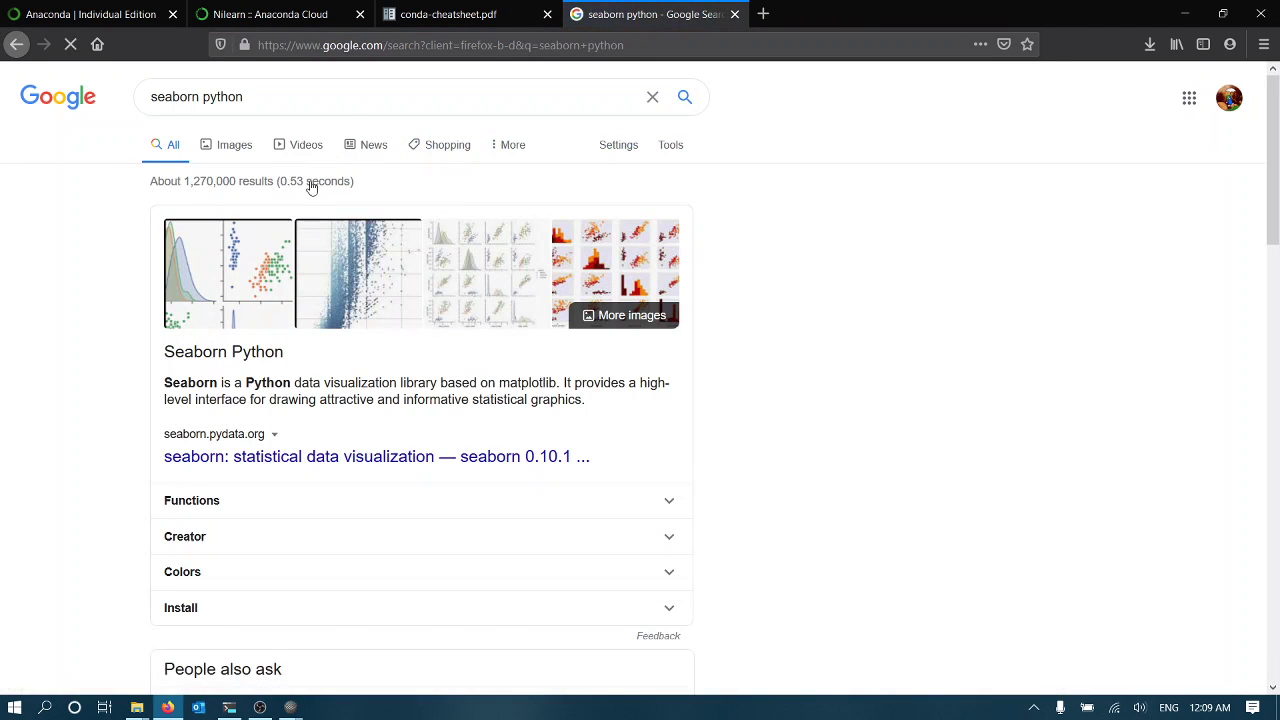
pyautogui.scroll(-1, 293, 444)
pyautogui.click(322, 400)
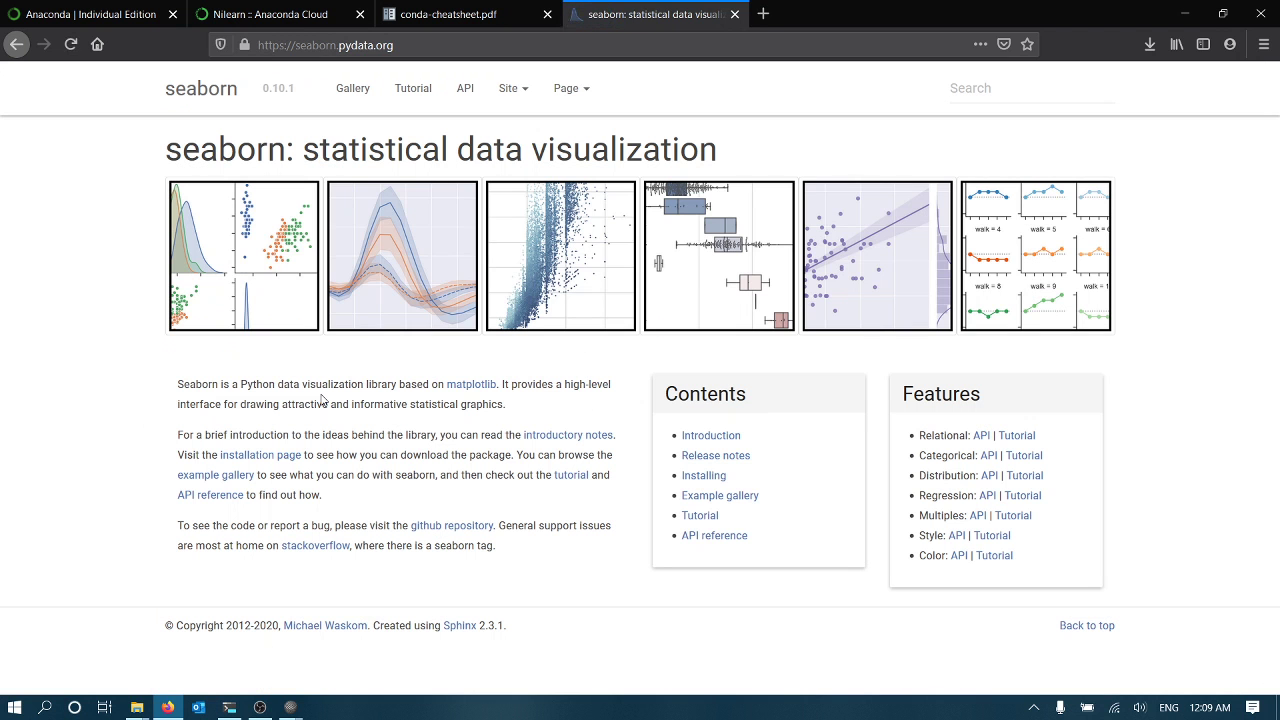
pyautogui.click(352, 88)
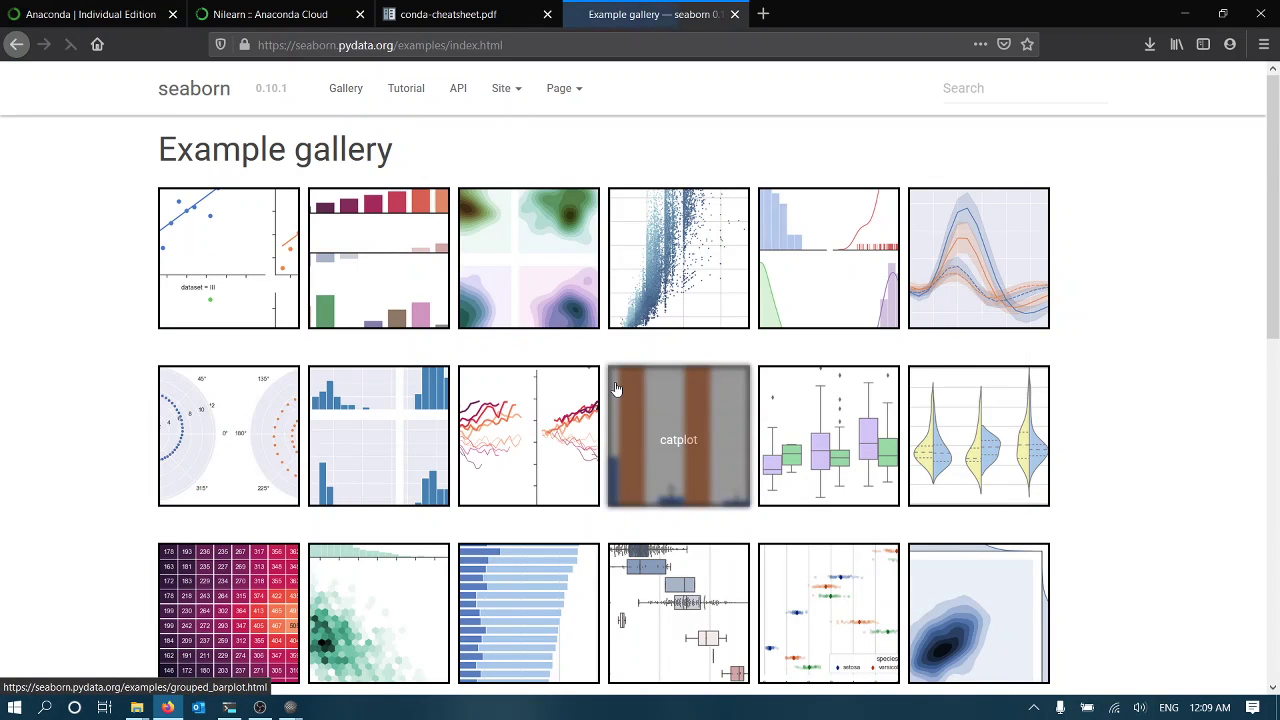
pyautogui.scroll(-1, 727, 385)
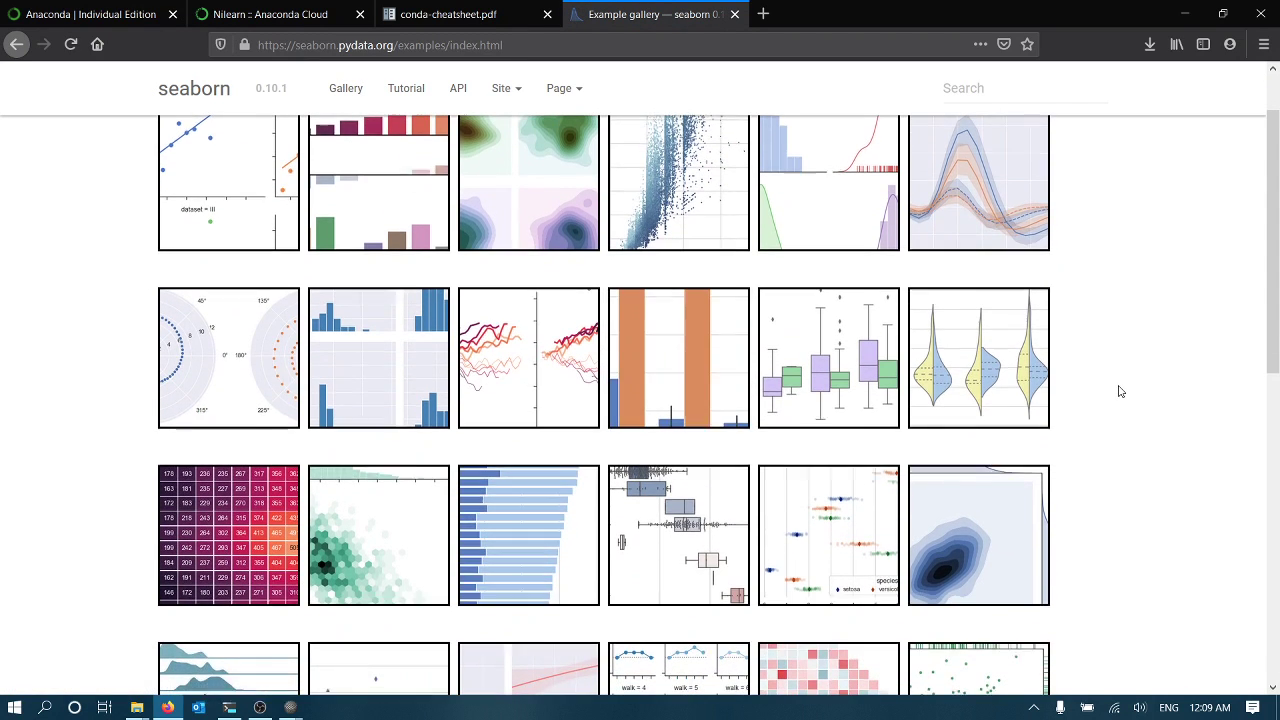
pyautogui.scroll(-1, 1025, 380)
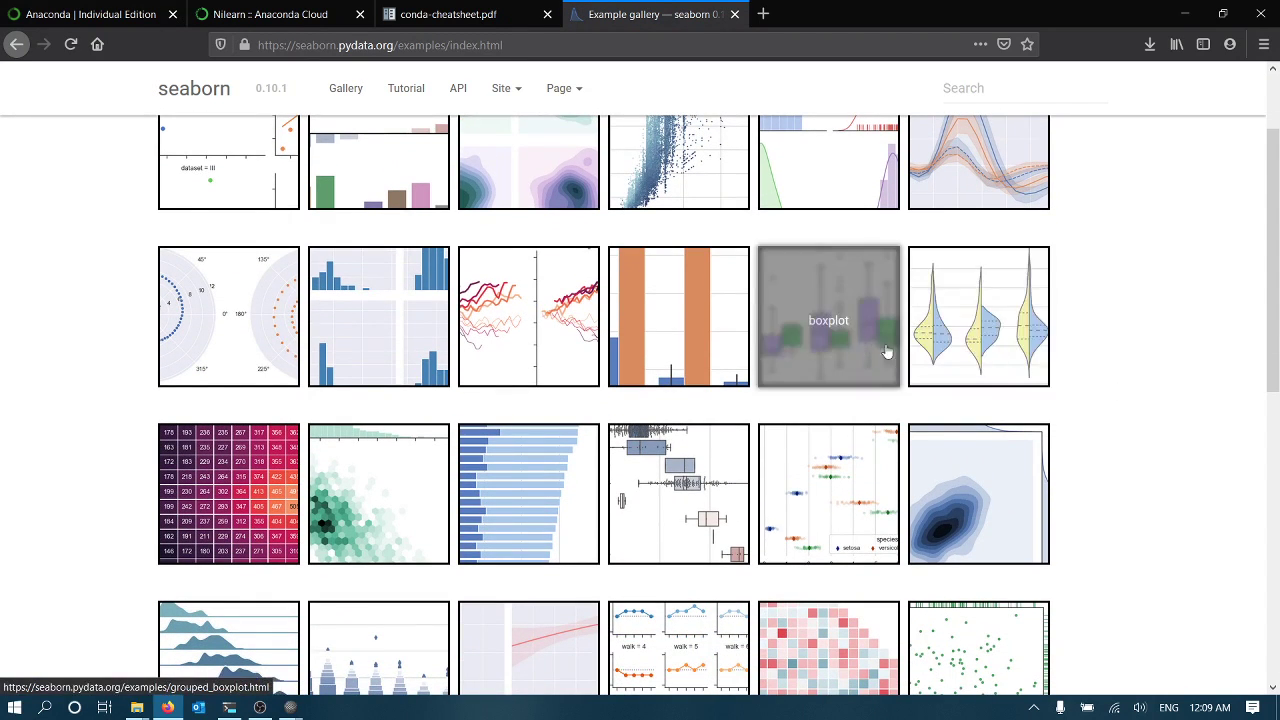
pyautogui.scroll(-2, 1100, 447)
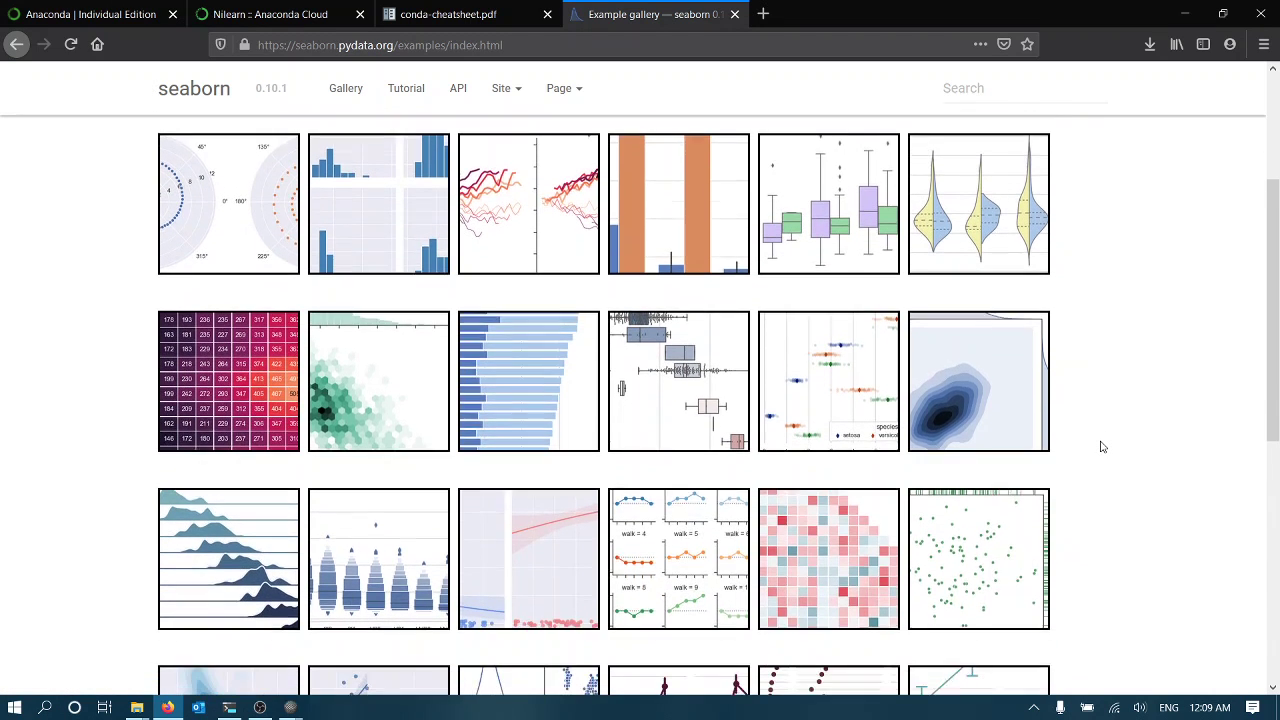
pyautogui.scroll(-2, 471, 521)
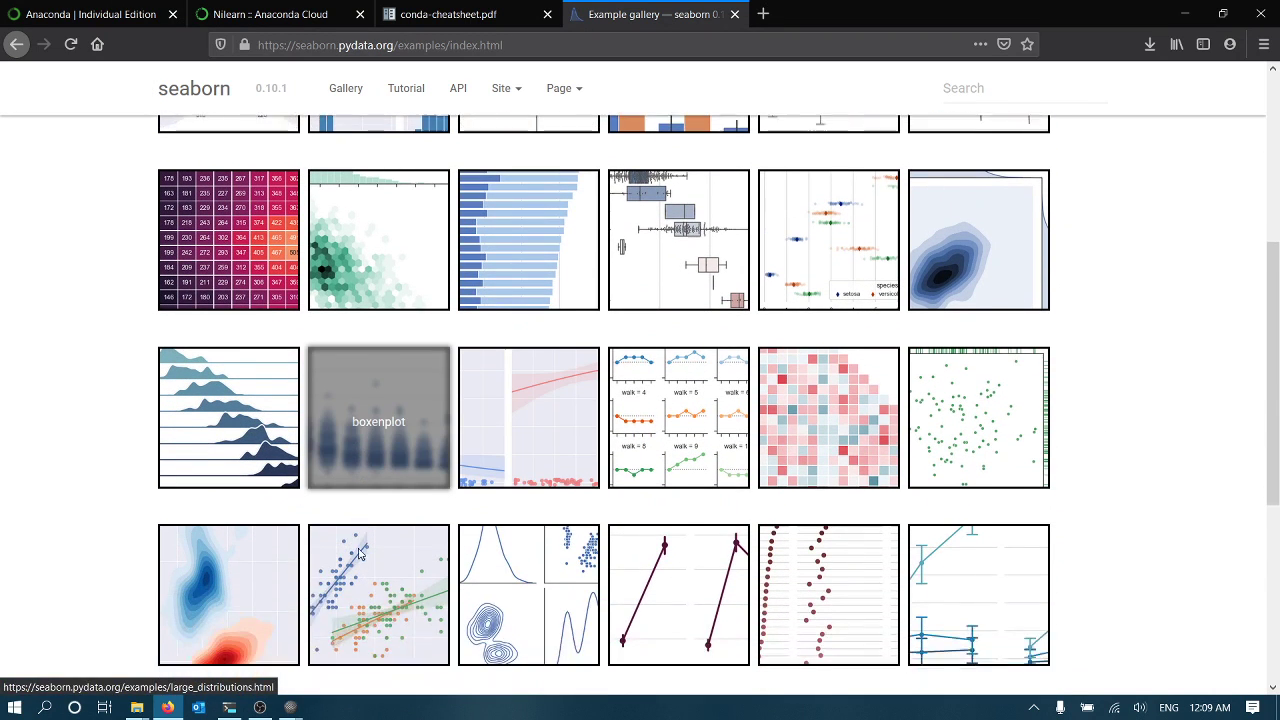
pyautogui.scroll(2, 1150, 465)
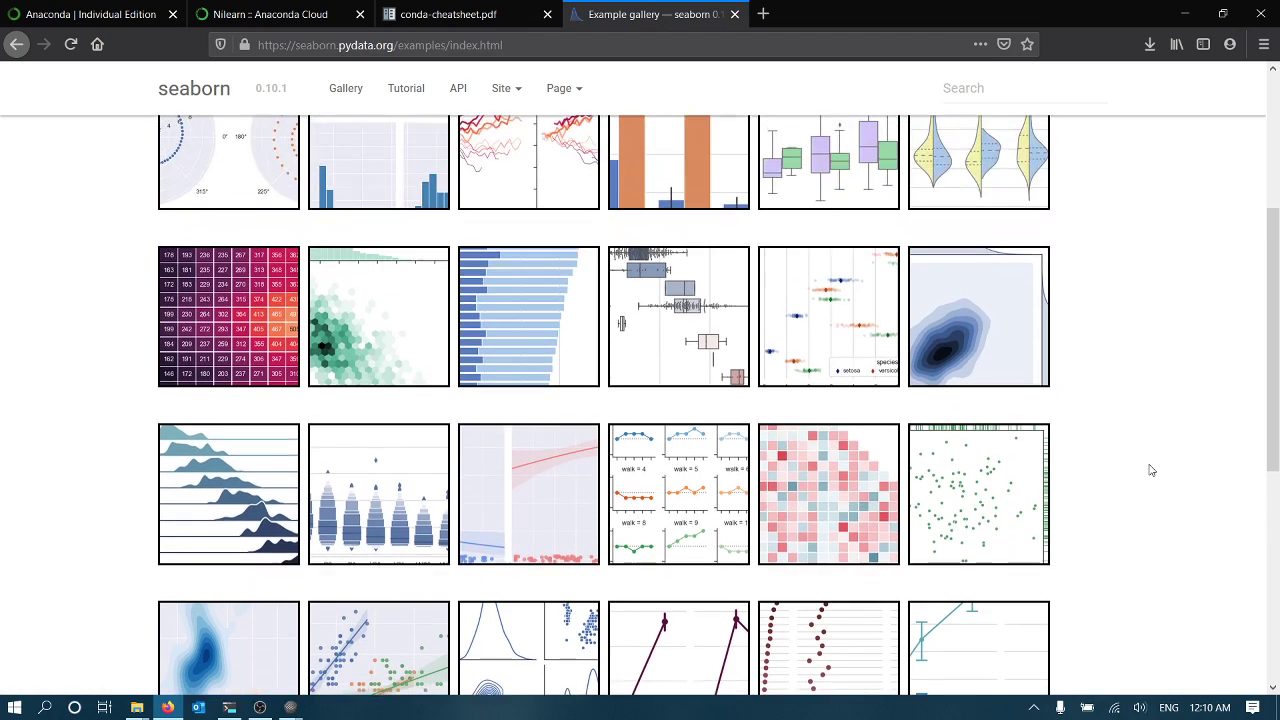
pyautogui.scroll(3, 1150, 465)
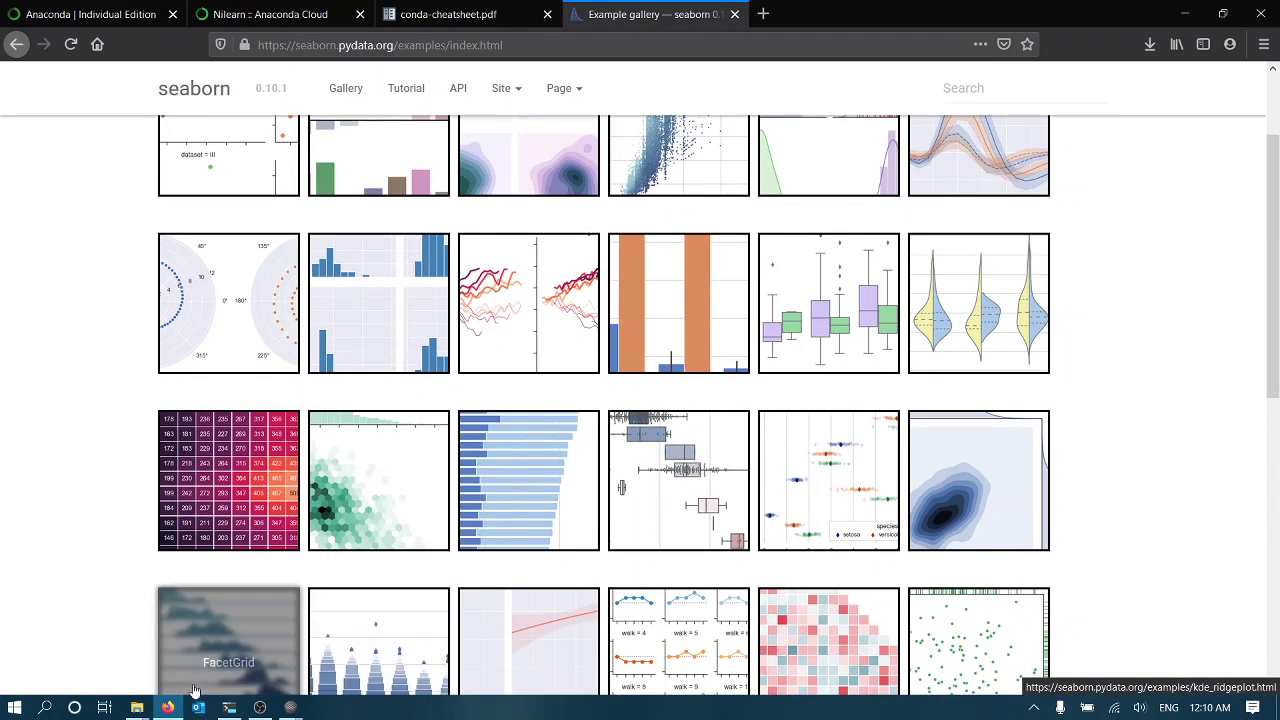
pyautogui.click(260, 707)
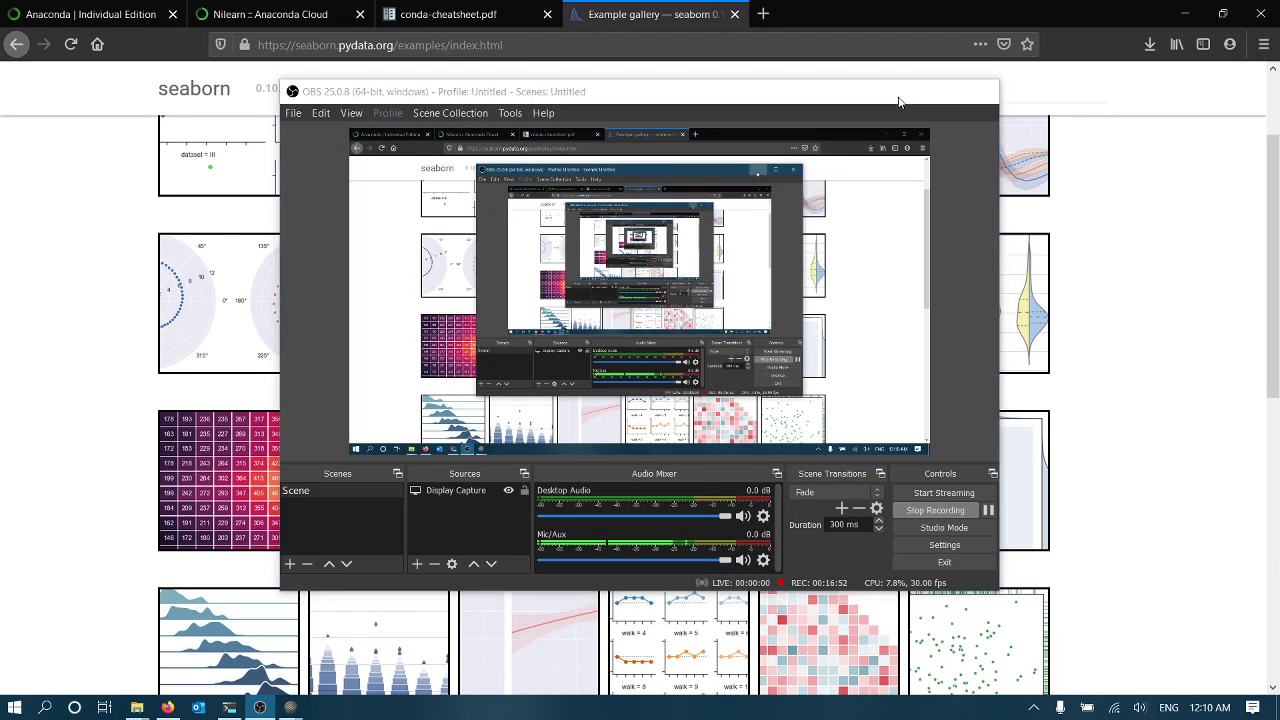
# Minimize OBS Studio and bring SciTE's stage2.txt outline back to the front
pyautogui.click(900, 91)
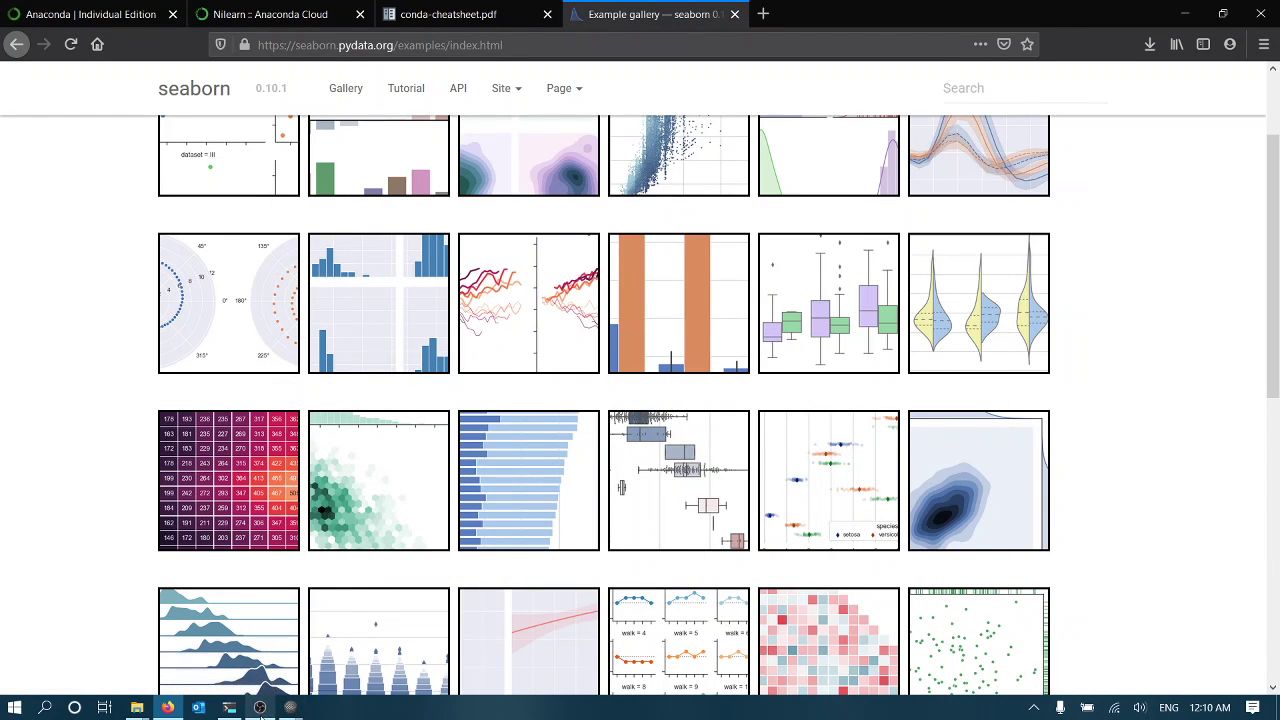
pyautogui.moveTo(290, 708)
pyautogui.click(230, 635)
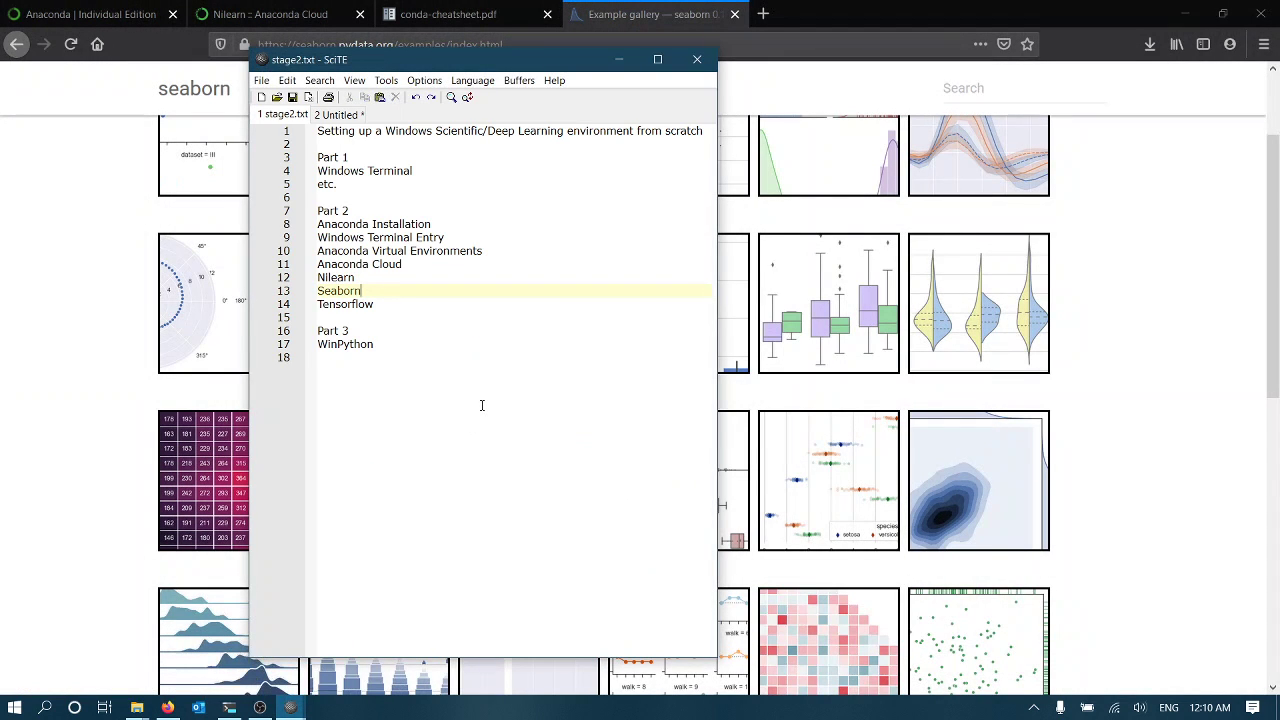